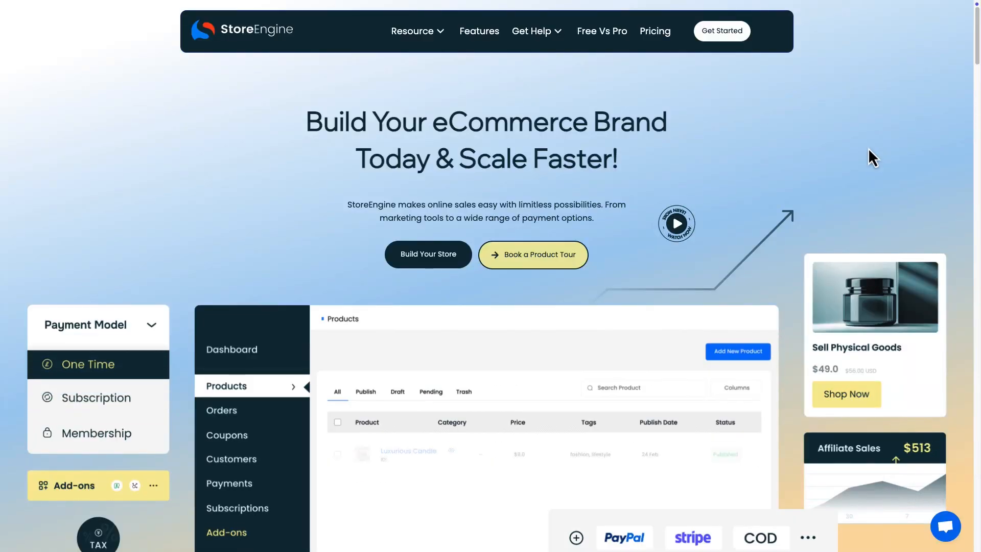
Scroll down the StoreEngine landing page to reach the storefront's Fresh Collection product grid
{"action": "scroll", "coordinate": [868, 148], "scroll_direction": "down", "scroll_amount": 1}
{"action": "scroll", "coordinate": [868, 149], "scroll_direction": "down", "scroll_amount": 1}
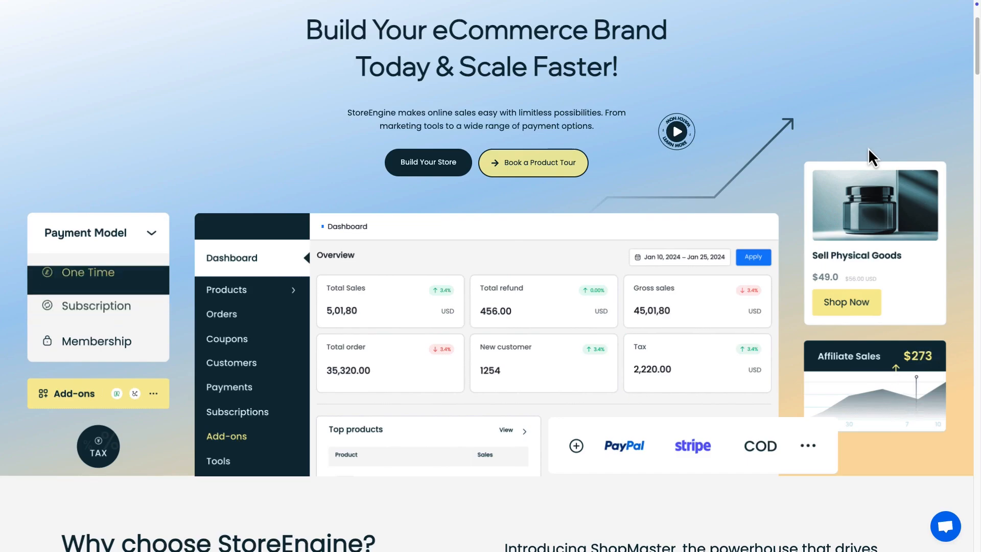
{"action": "scroll", "coordinate": [869, 148], "scroll_direction": "down", "scroll_amount": 1}
{"action": "scroll", "coordinate": [869, 148], "scroll_direction": "down", "scroll_amount": 2}
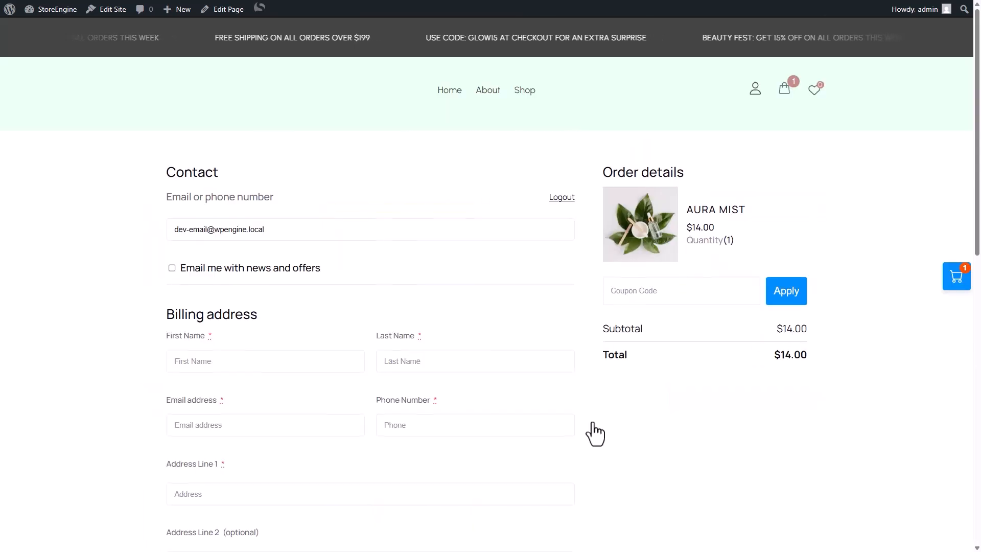
At checkout, try Check Payments, then settle on Direct Bank Transfer as the payment method
{"action": "scroll", "coordinate": [588, 431], "scroll_direction": "down", "scroll_amount": 7}
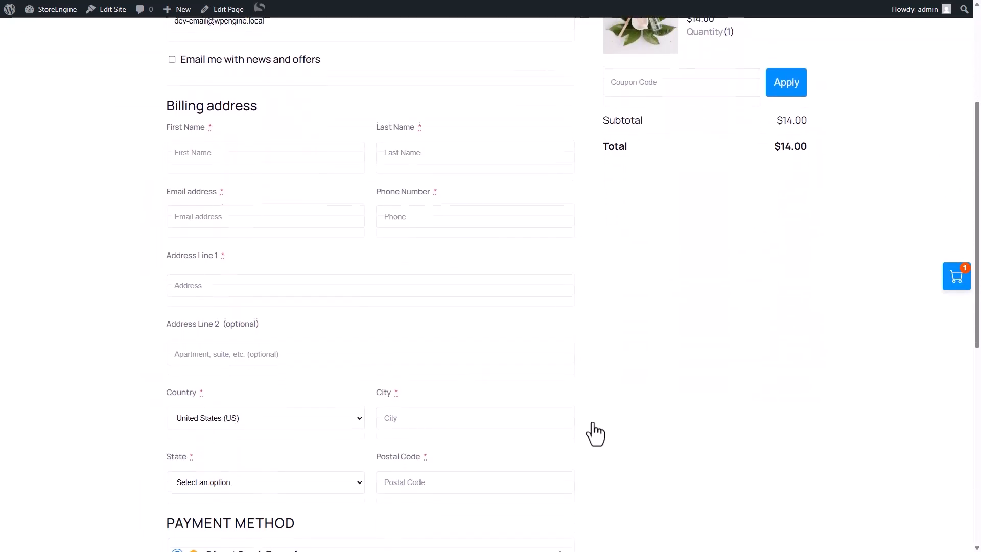
{"action": "scroll", "coordinate": [595, 434], "scroll_direction": "down", "scroll_amount": 5}
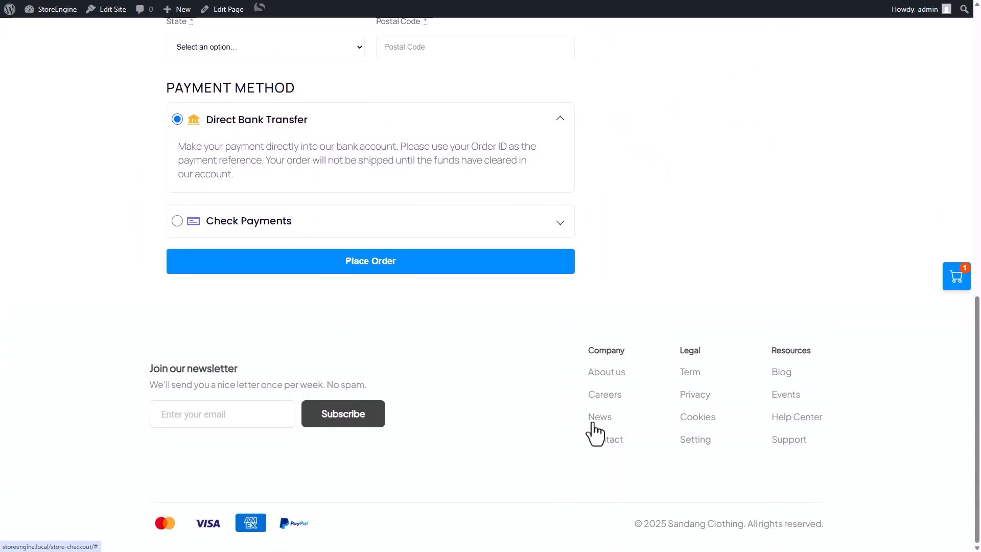
{"action": "left_click", "coordinate": [558, 223]}
{"action": "left_click", "coordinate": [545, 143]}
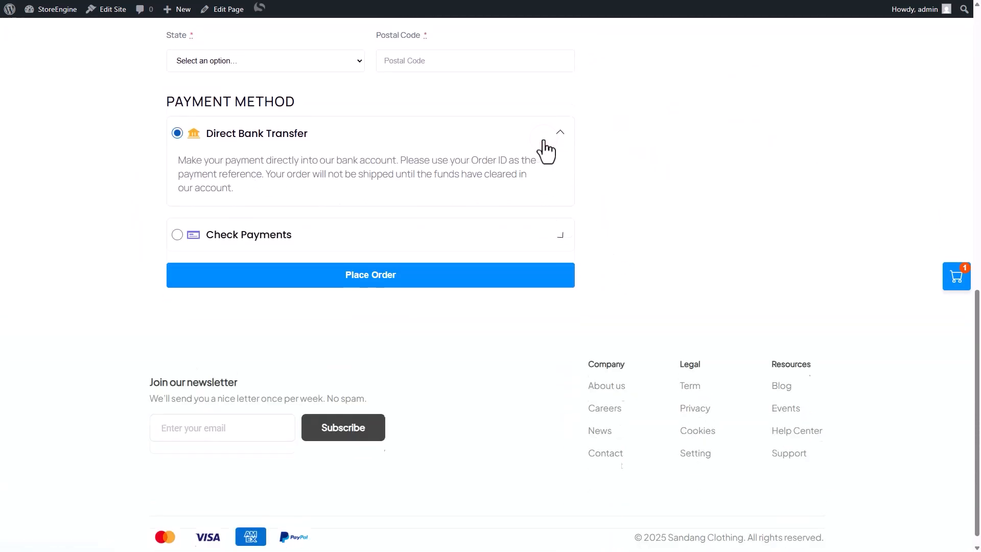
Review the Aura Mist cart at $14.00 and activate the StoreEngine Stripe add-on
{"action": "scroll", "coordinate": [545, 149], "scroll_direction": "up", "scroll_amount": 15}
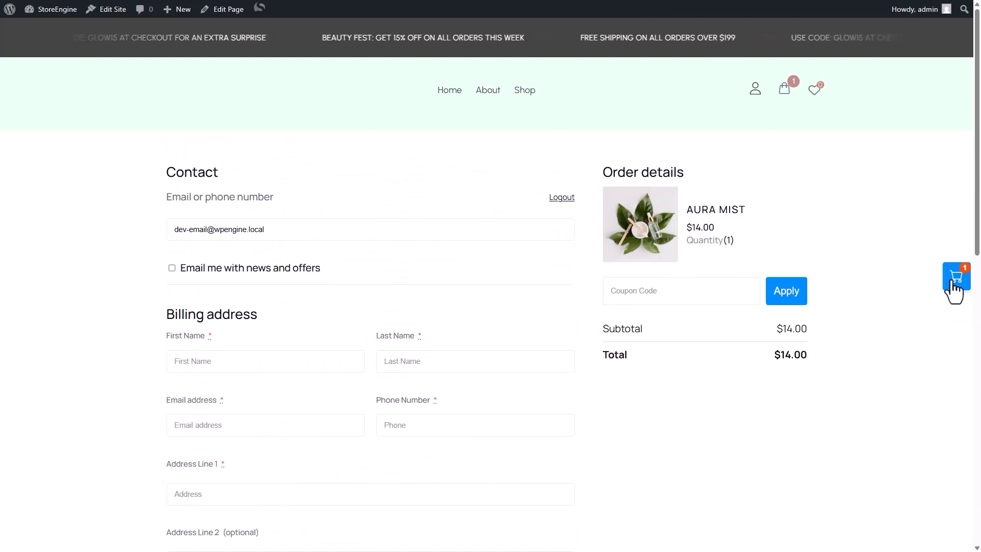
{"action": "left_click", "coordinate": [954, 282]}
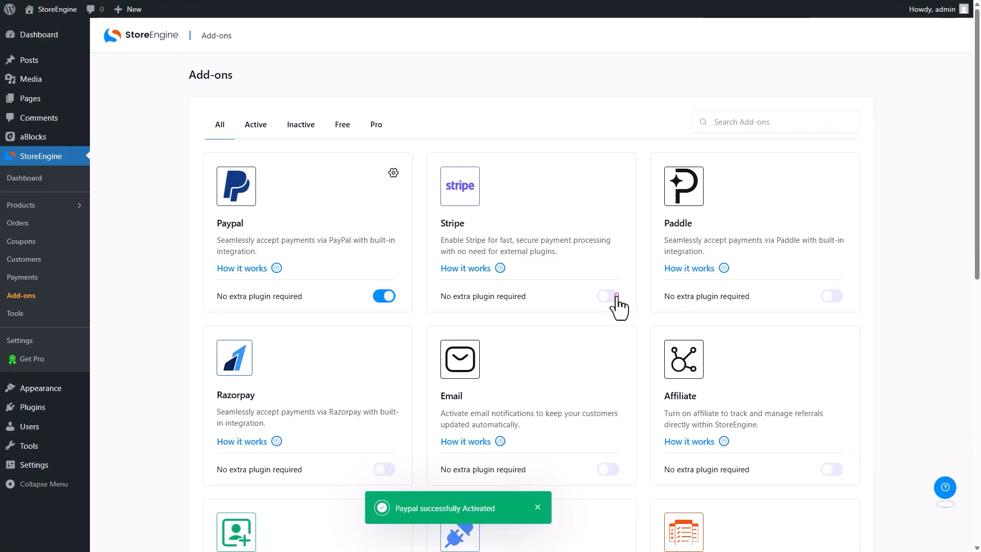
{"action": "left_click", "coordinate": [616, 297]}
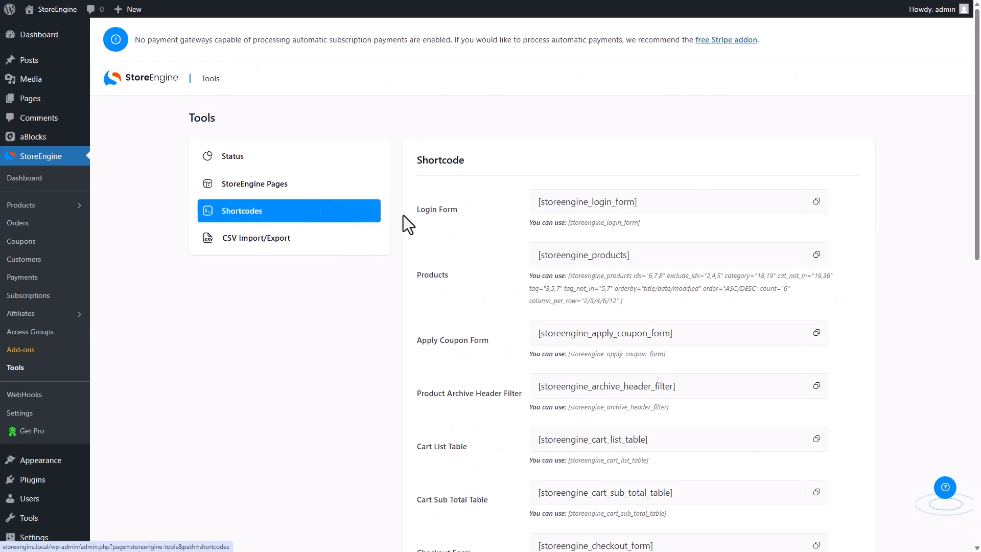
View the CSV Import/Export tools and save the new Herbal Dew product
{"action": "scroll", "coordinate": [403, 216], "scroll_direction": "down", "scroll_amount": 12}
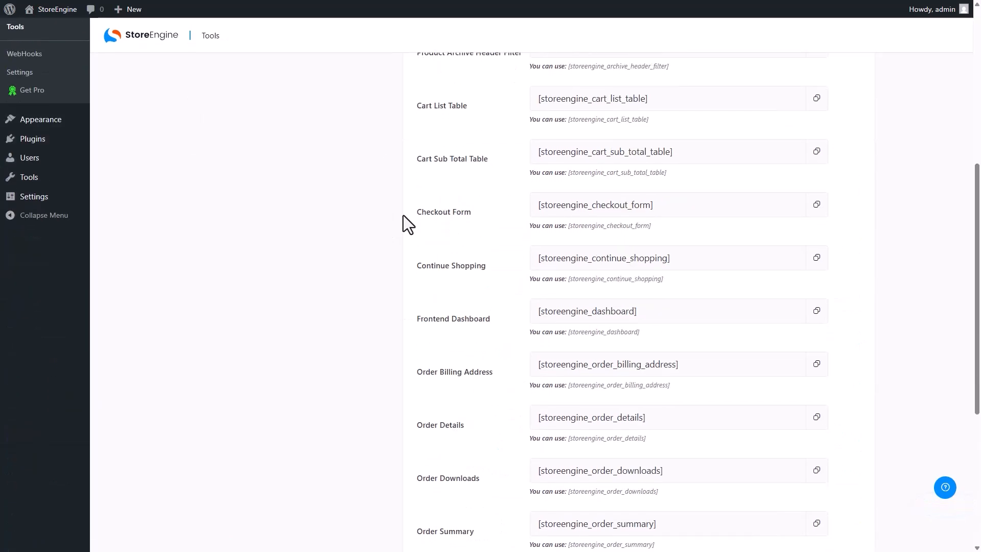
{"action": "scroll", "coordinate": [403, 216], "scroll_direction": "up", "scroll_amount": 12}
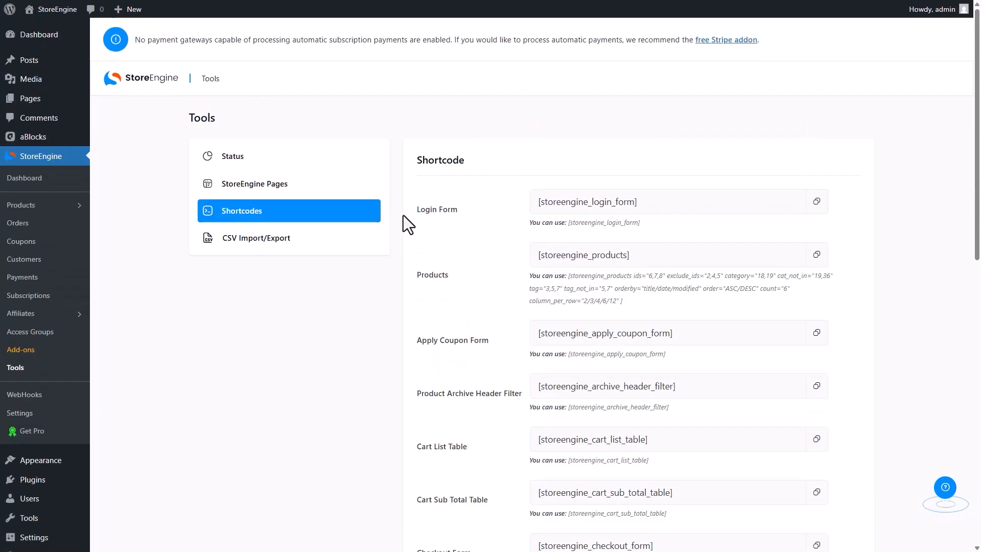
{"action": "left_click", "coordinate": [315, 249]}
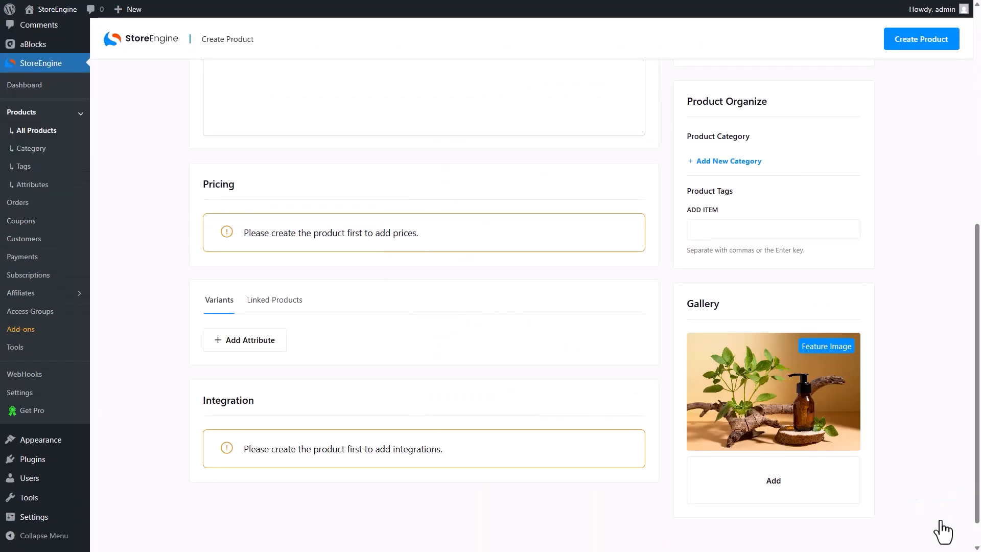
{"action": "scroll", "coordinate": [944, 529], "scroll_direction": "up", "scroll_amount": 10}
{"action": "left_click", "coordinate": [921, 83]}
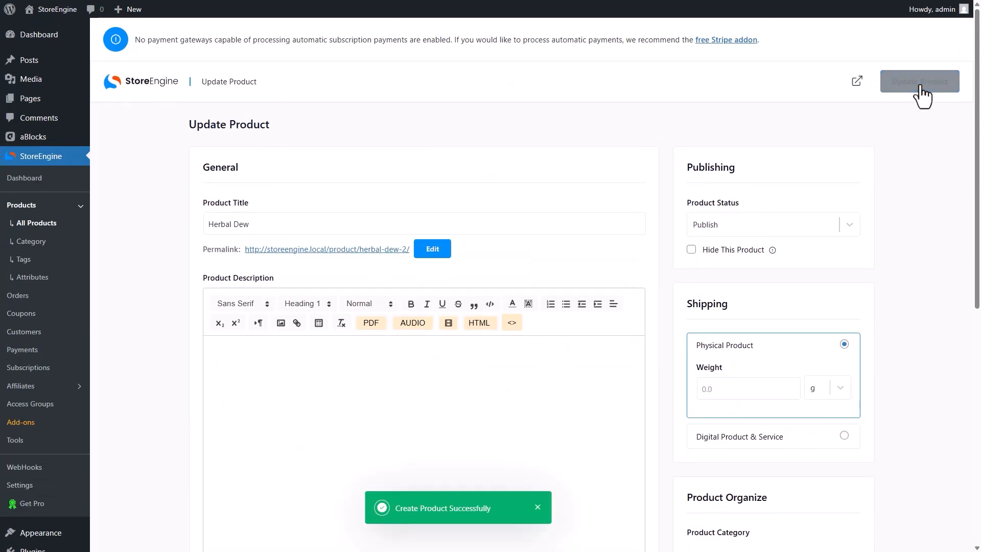
Start adding a price to Herbal Dew and enter a name for the pricing option
{"action": "scroll", "coordinate": [923, 89], "scroll_direction": "down", "scroll_amount": 8}
{"action": "left_click", "coordinate": [271, 217]}
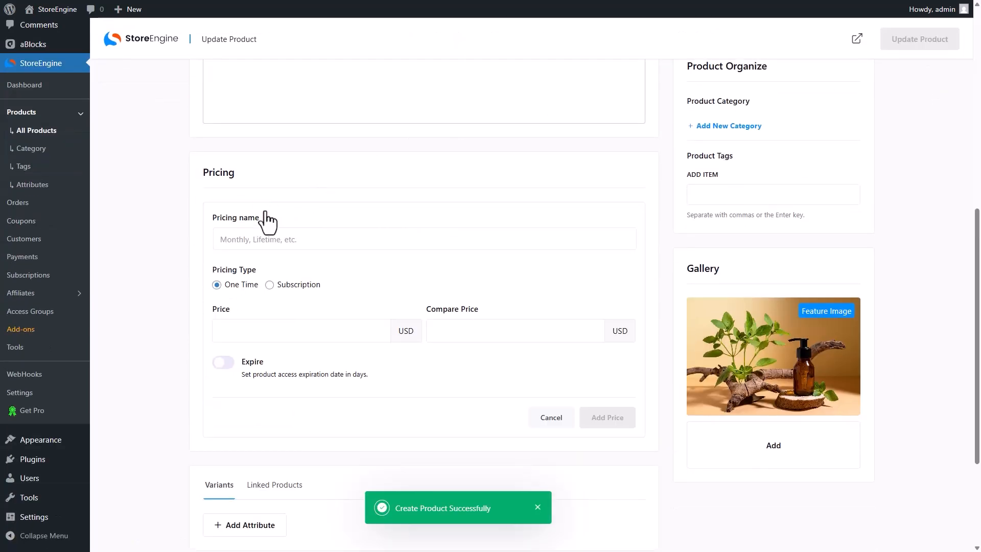
{"action": "left_click", "coordinate": [221, 239]}
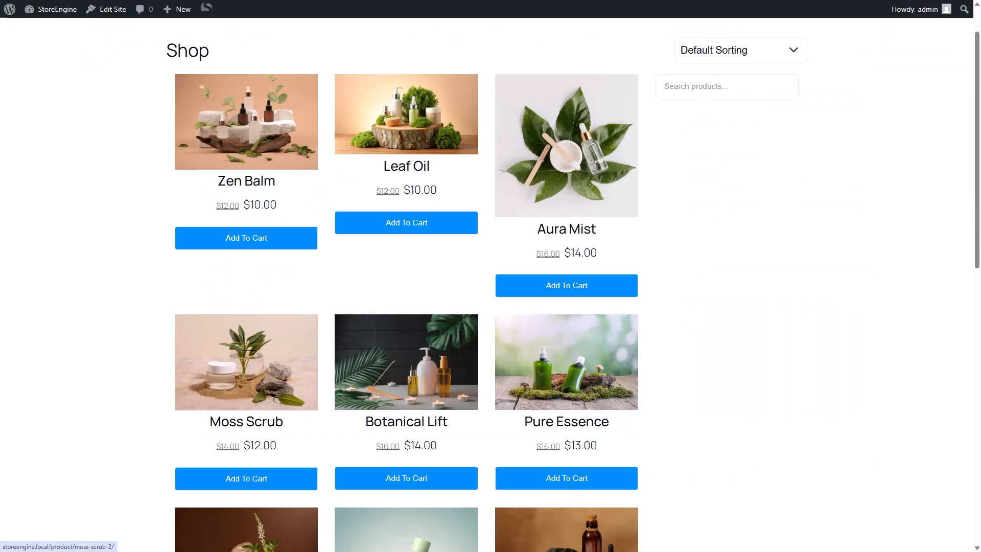
{"action": "scroll", "coordinate": [247, 288], "scroll_direction": "down", "scroll_amount": 2}
{"action": "scroll", "coordinate": [251, 287], "scroll_direction": "down", "scroll_amount": 3}
{"action": "scroll", "coordinate": [250, 288], "scroll_direction": "up", "scroll_amount": 1}
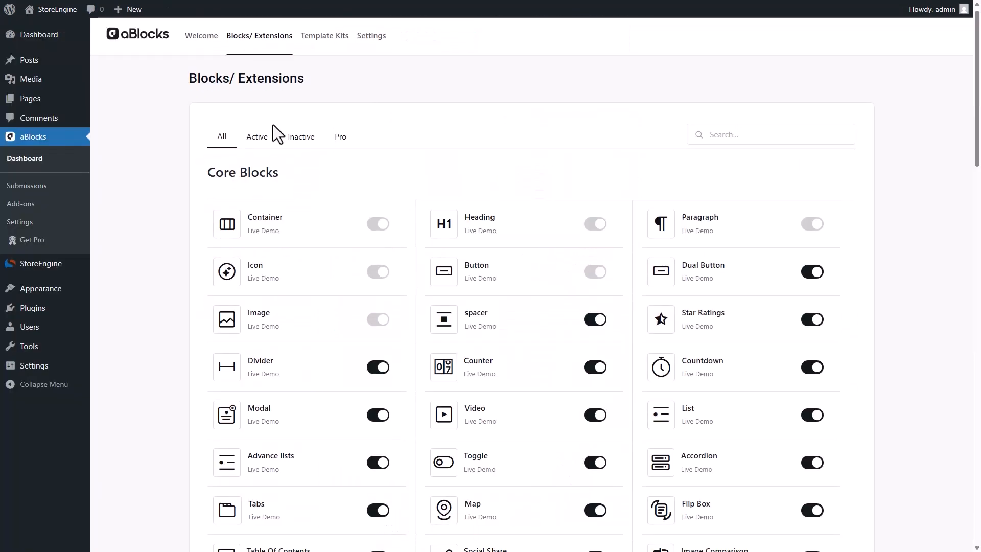
{"action": "scroll", "coordinate": [273, 125], "scroll_direction": "down", "scroll_amount": 15}
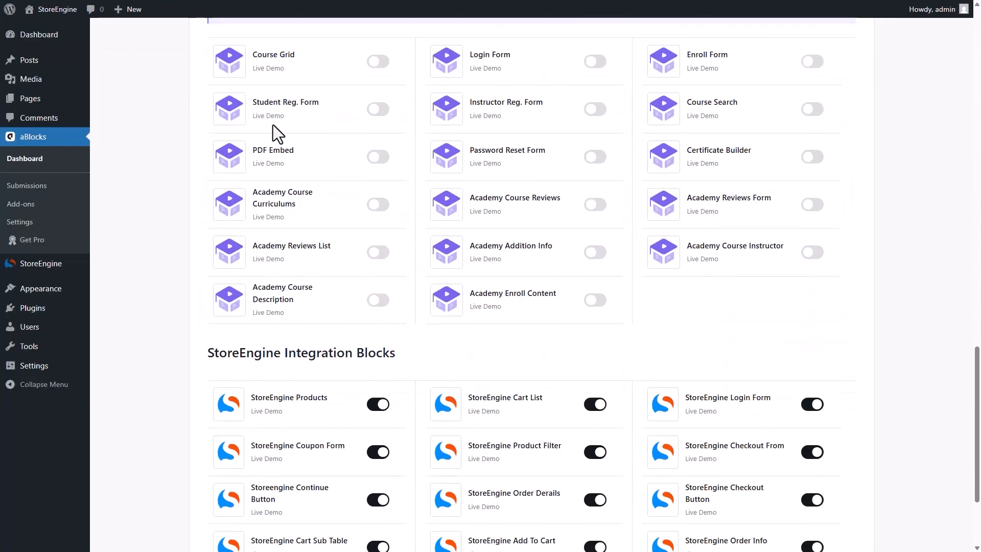
Highlight the StoreEngine Products and Cart List block names, then go to aBlocks Template Kits
{"action": "scroll", "coordinate": [273, 124], "scroll_direction": "down", "scroll_amount": 3}
{"action": "left_click_drag", "start_coordinate": [208, 210], "coordinate": [400, 209]}
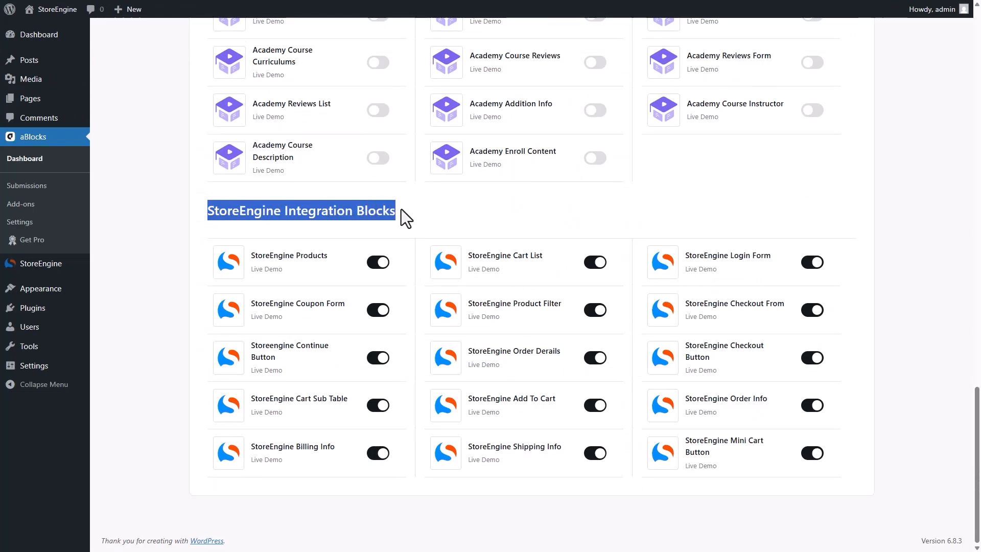
{"action": "left_click_drag", "start_coordinate": [330, 255], "coordinate": [265, 250]}
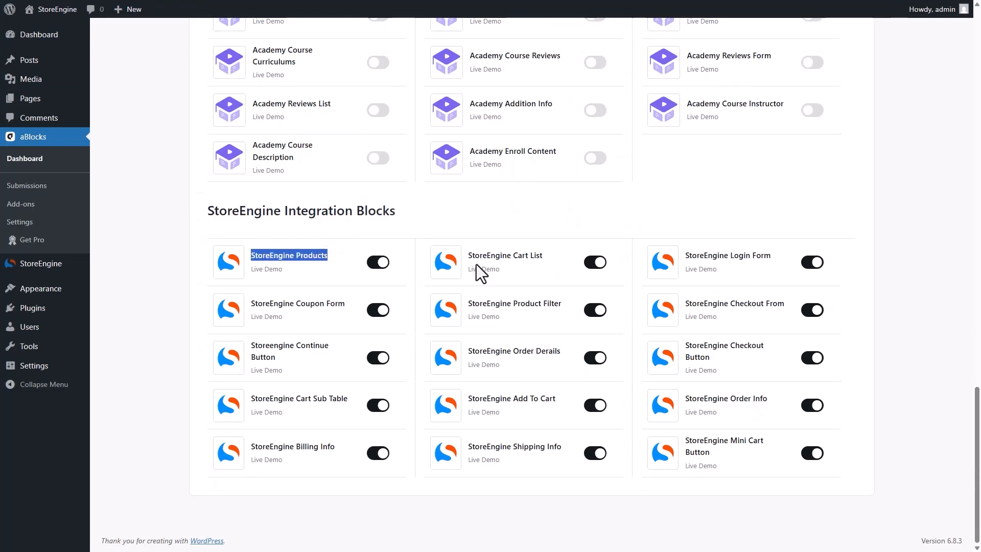
{"action": "left_click_drag", "start_coordinate": [468, 255], "coordinate": [560, 253]}
{"action": "left_click", "coordinate": [560, 253]}
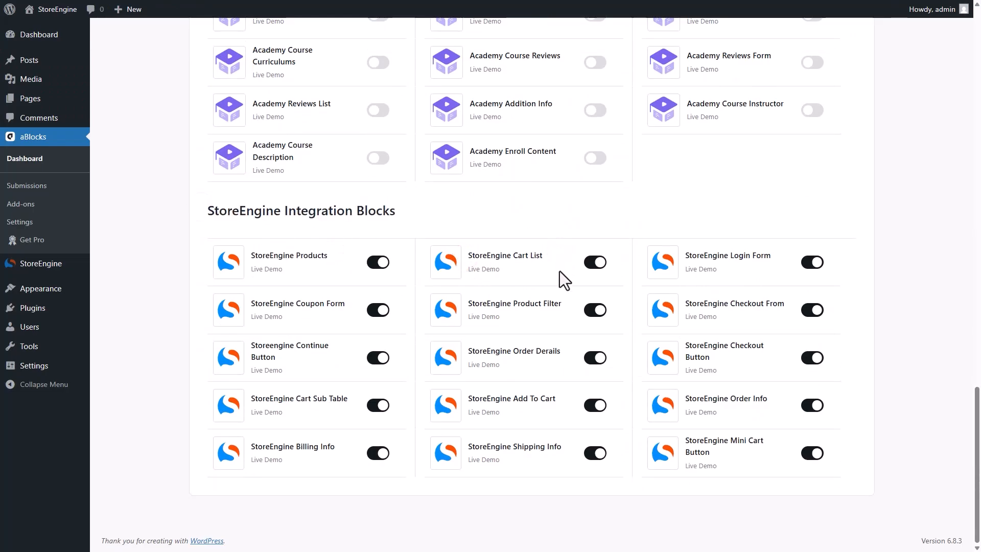
{"action": "scroll", "coordinate": [557, 292], "scroll_direction": "up", "scroll_amount": 20}
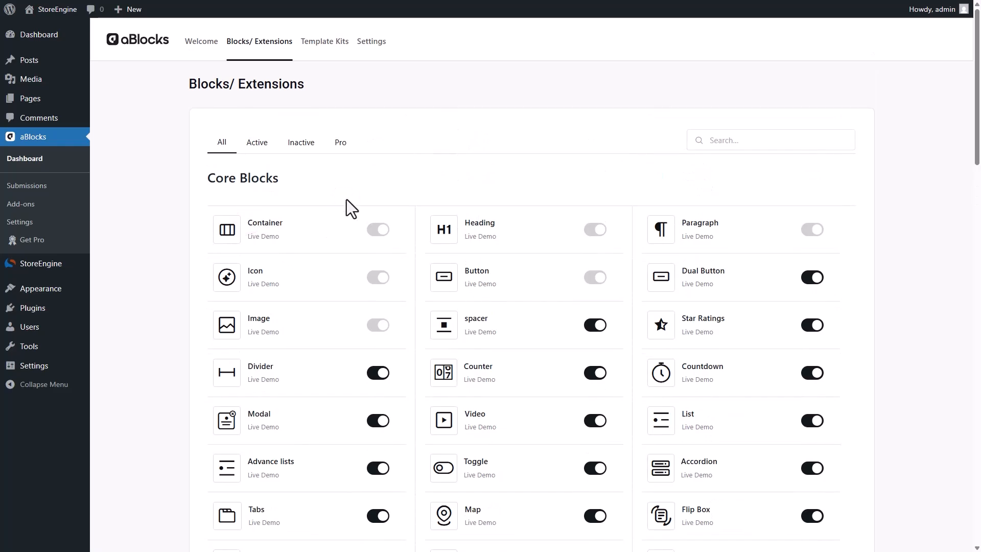
{"action": "left_click", "coordinate": [323, 42]}
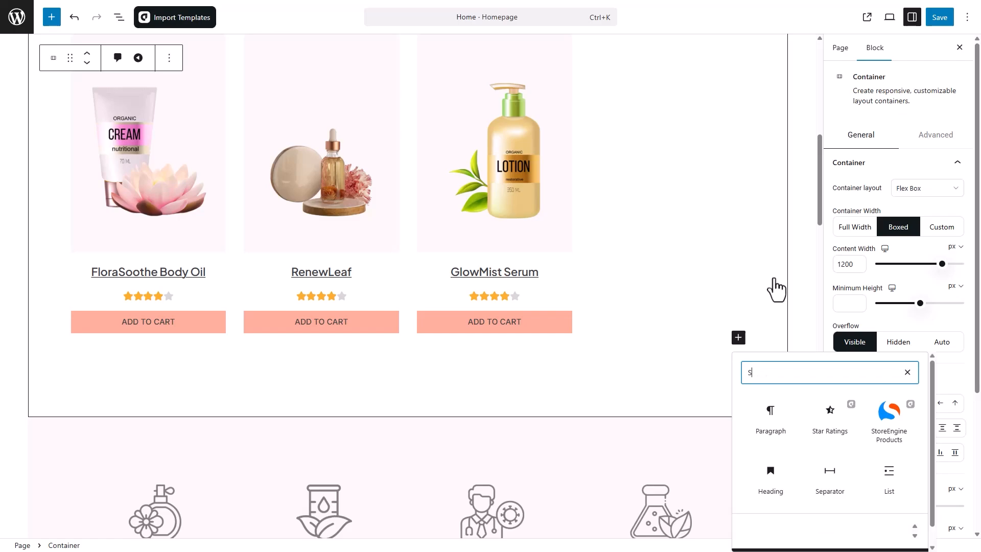
Search the inserter for StoreEngine Products and add the block to the Home page
{"action": "type", "text": "toreEngine"}
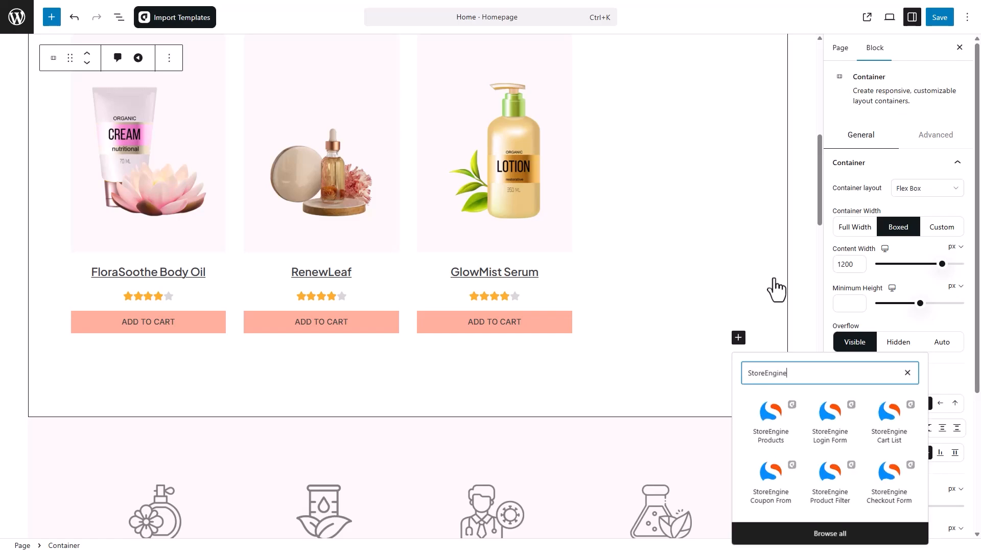
{"action": "type", "text": " Products"}
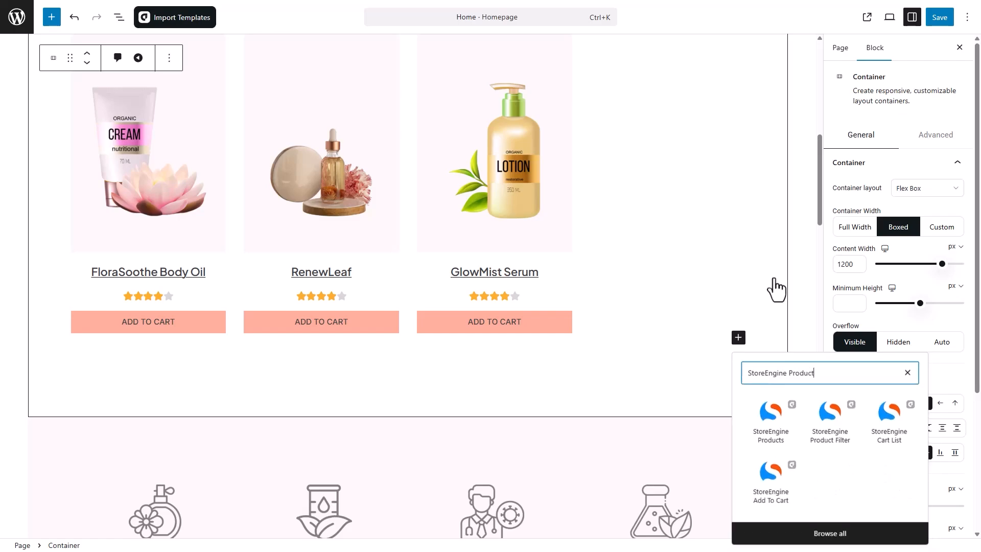
{"action": "left_click", "coordinate": [787, 432]}
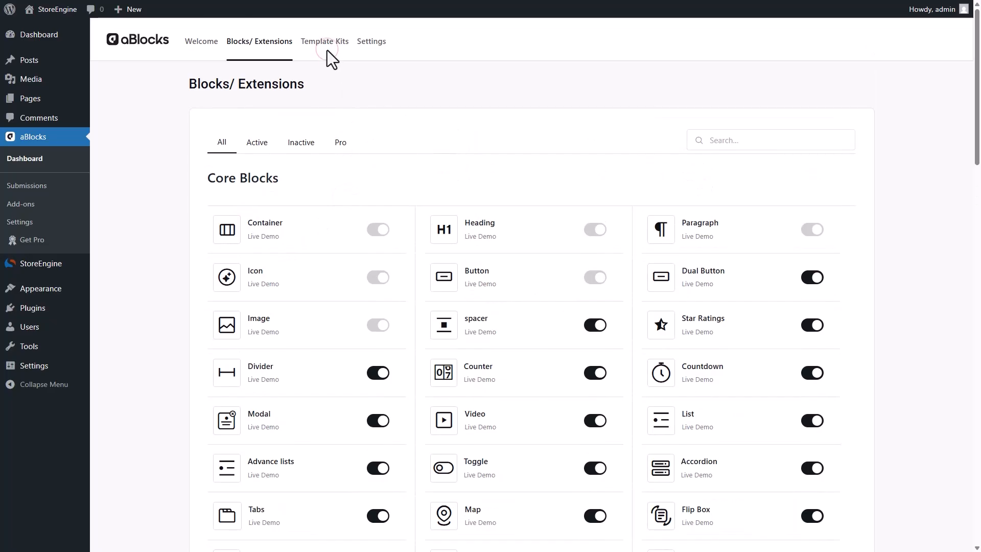
{"action": "left_click", "coordinate": [326, 49]}
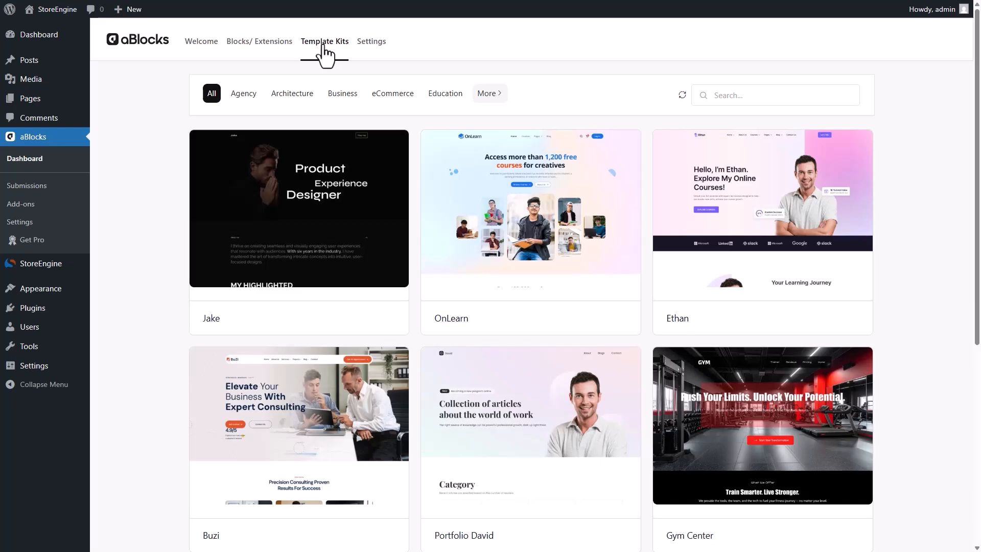
Select the product loop block and copy its background colour hex value
{"action": "scroll", "coordinate": [323, 46], "scroll_direction": "down", "scroll_amount": 8}
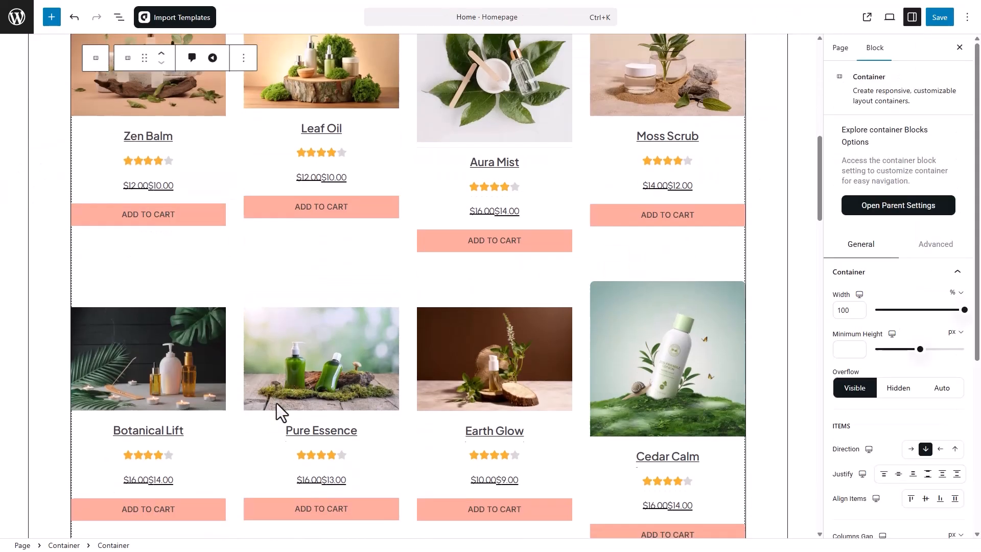
{"action": "scroll", "coordinate": [277, 403], "scroll_direction": "down", "scroll_amount": 3}
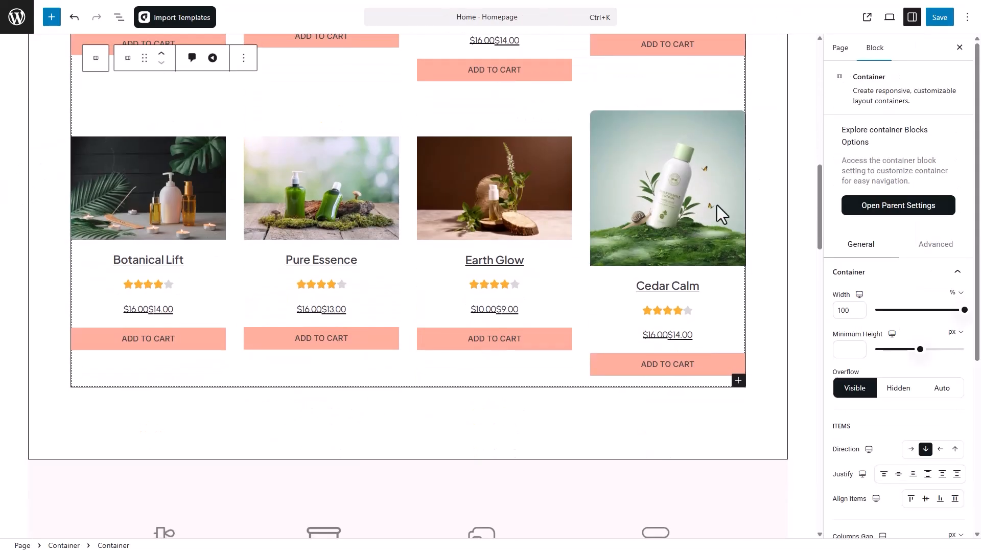
{"action": "scroll", "coordinate": [751, 174], "scroll_direction": "up", "scroll_amount": 6}
{"action": "left_click", "coordinate": [739, 120]}
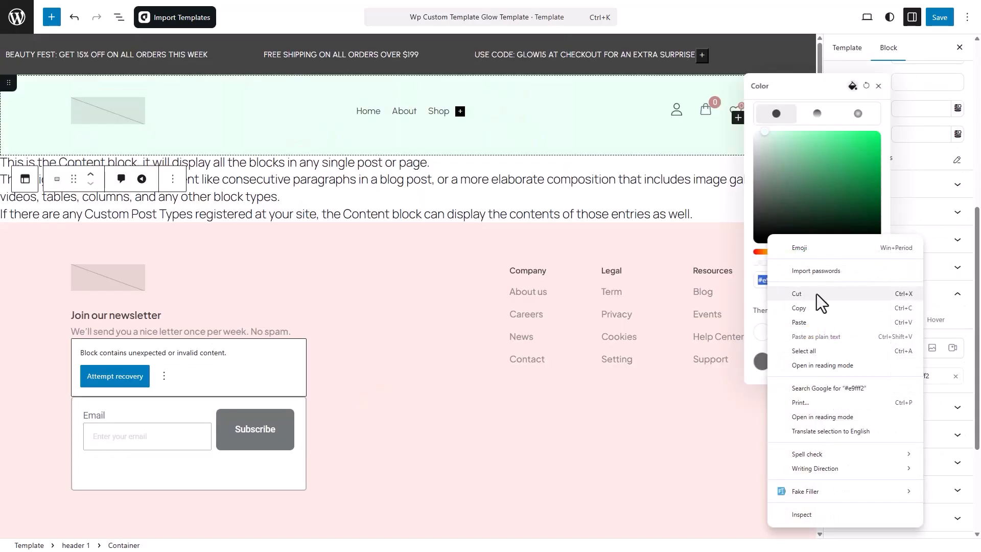
{"action": "left_click", "coordinate": [821, 302]}
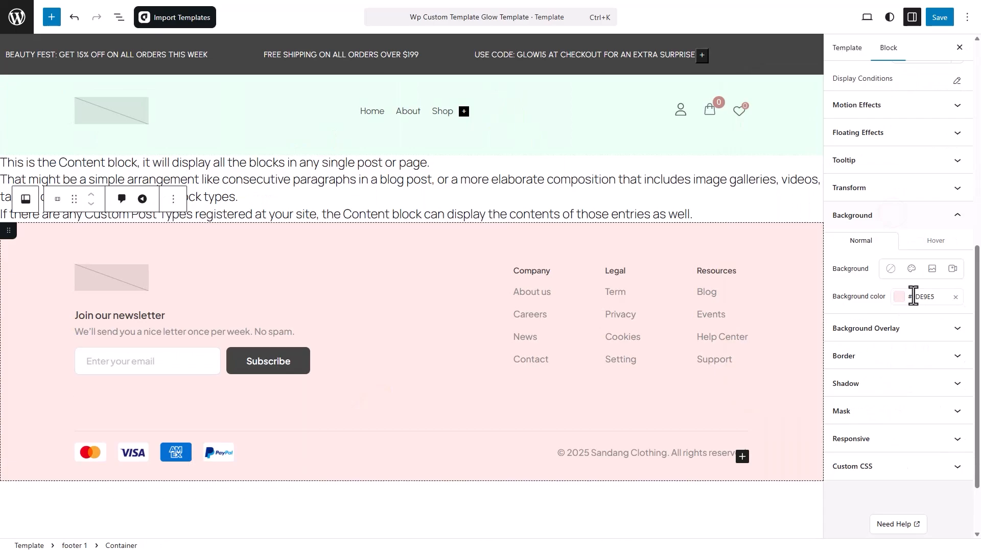
{"action": "right_click", "coordinate": [912, 298]}
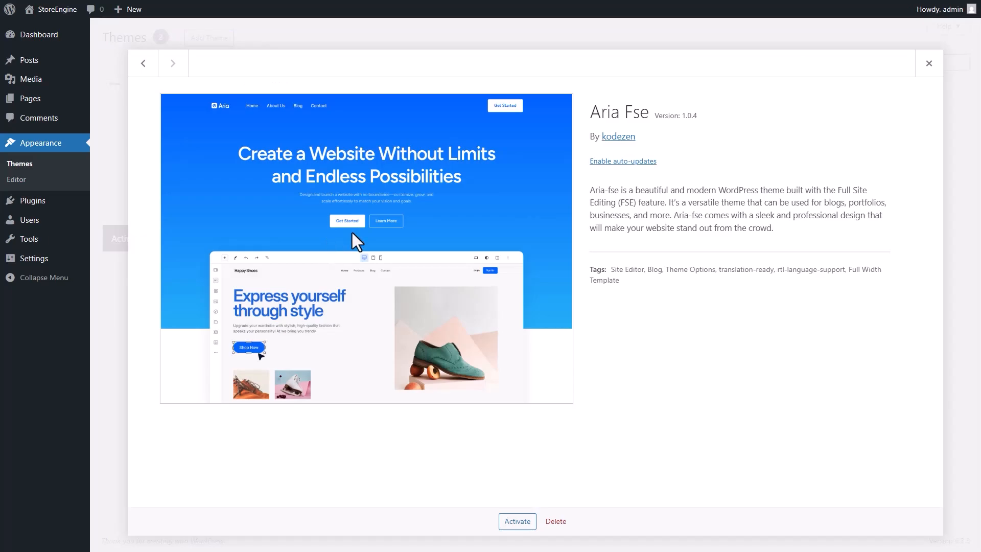
Close the Aria Fse theme details and go to the installed plugins list
{"action": "left_click", "coordinate": [929, 64]}
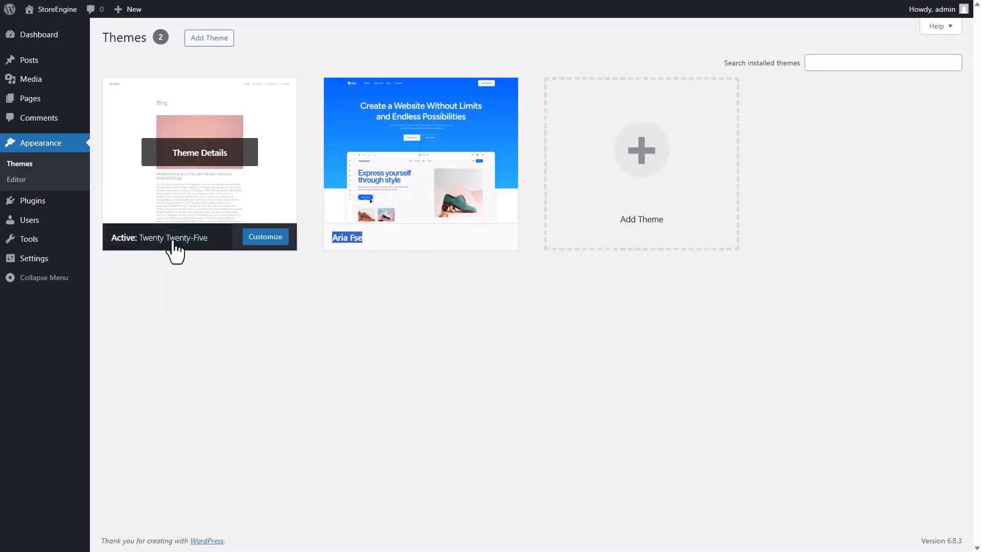
{"action": "left_click", "coordinate": [172, 282]}
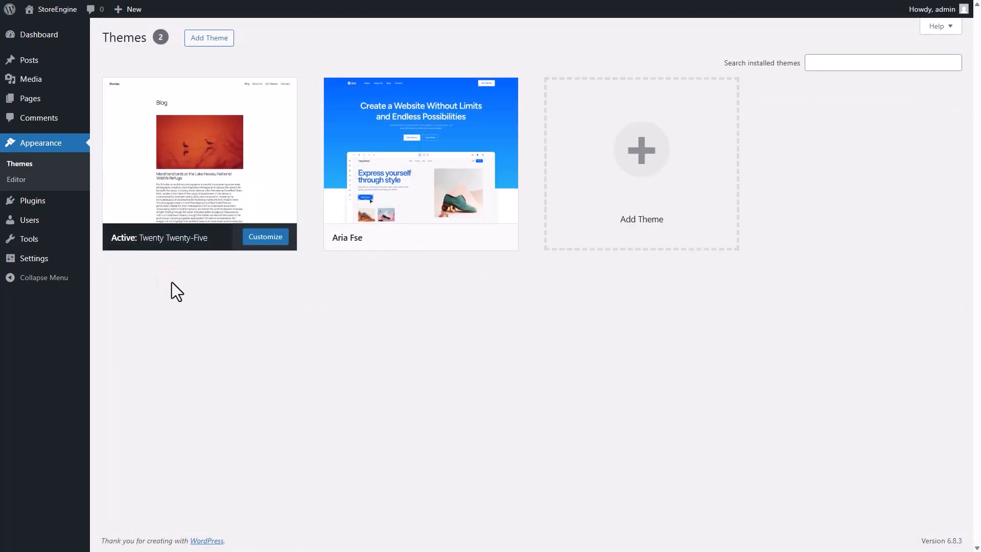
{"action": "mouse_move", "coordinate": [94, 199]}
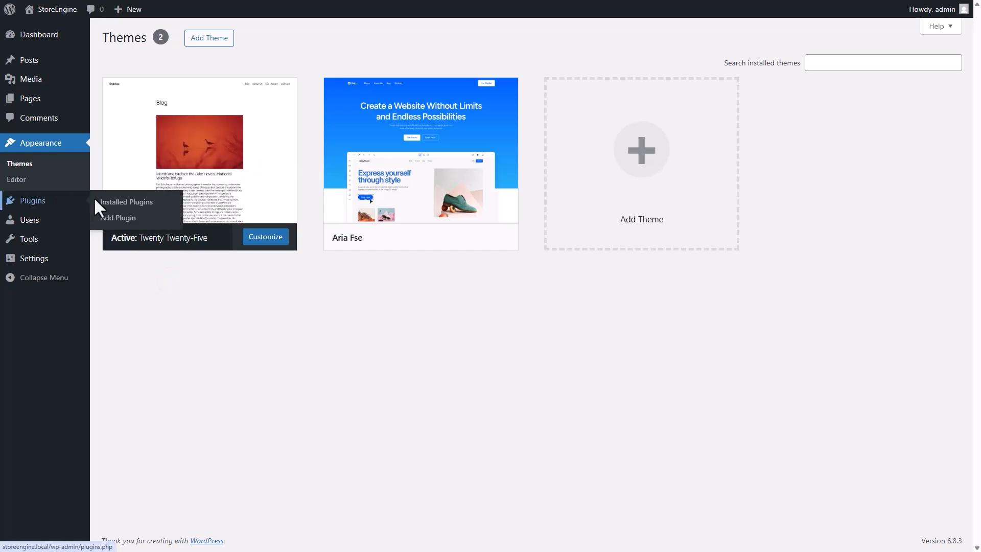
{"action": "left_click", "coordinate": [157, 202]}
Search for StoreEngine, then install and activate the plugin
{"action": "left_click", "coordinate": [179, 42]}
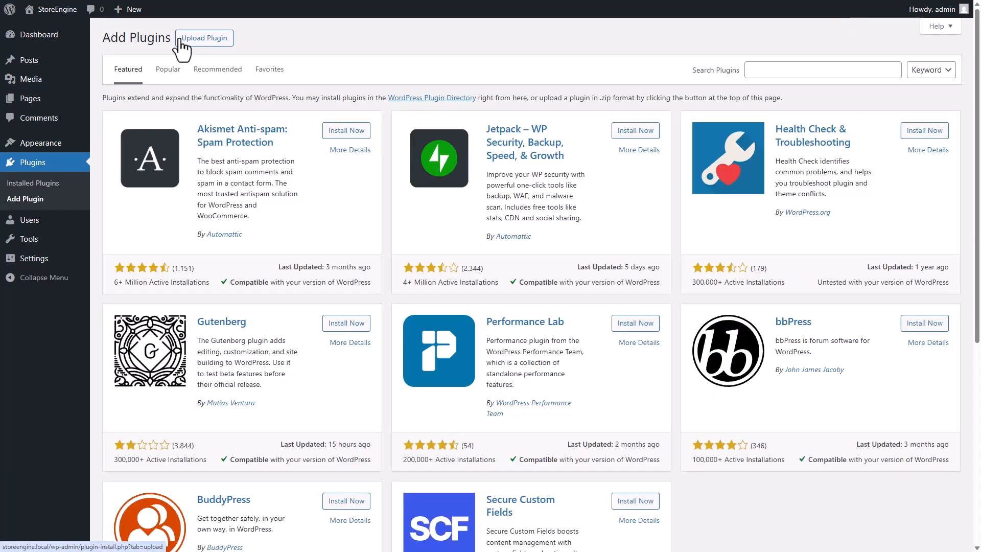
{"action": "type", "text": "StoreEngine"}
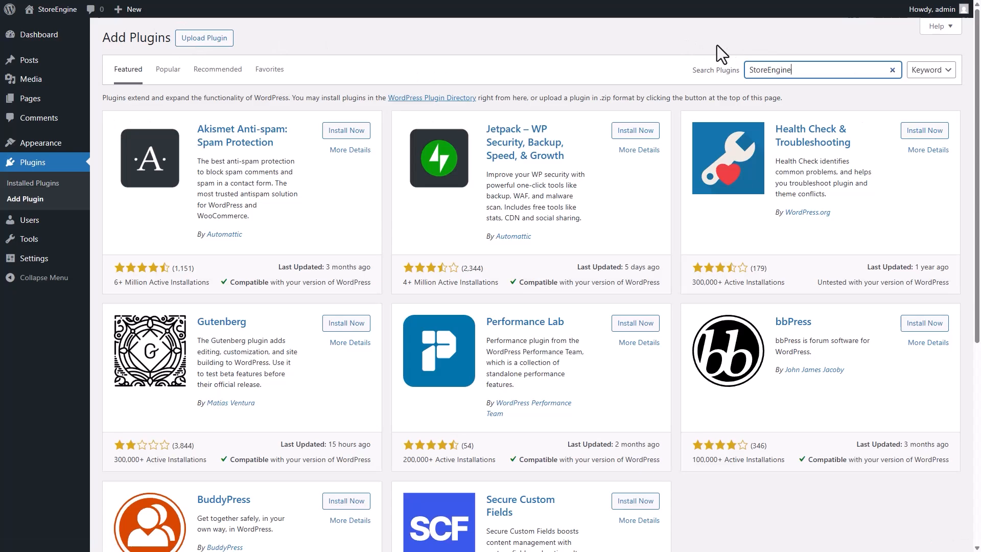
{"action": "left_click", "coordinate": [345, 134]}
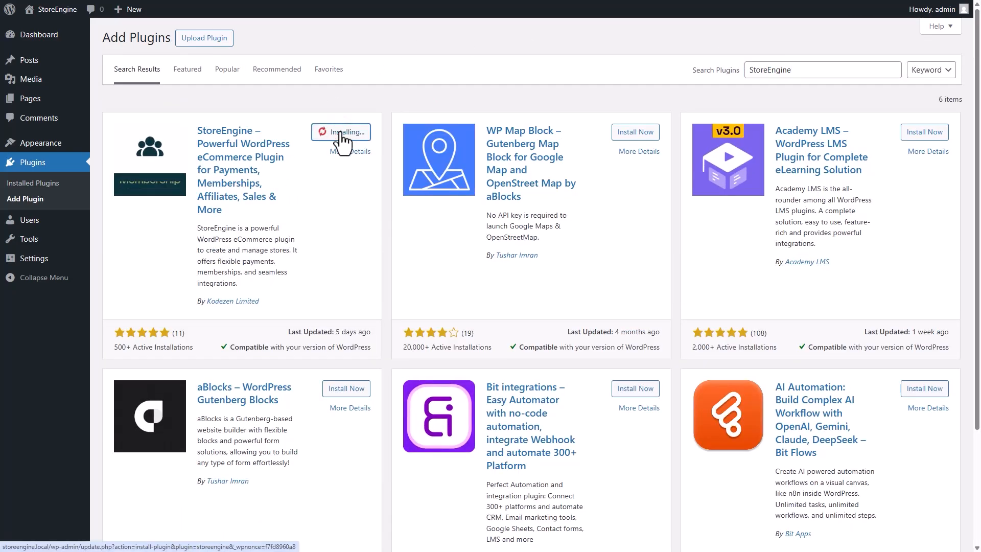
{"action": "left_click", "coordinate": [341, 134]}
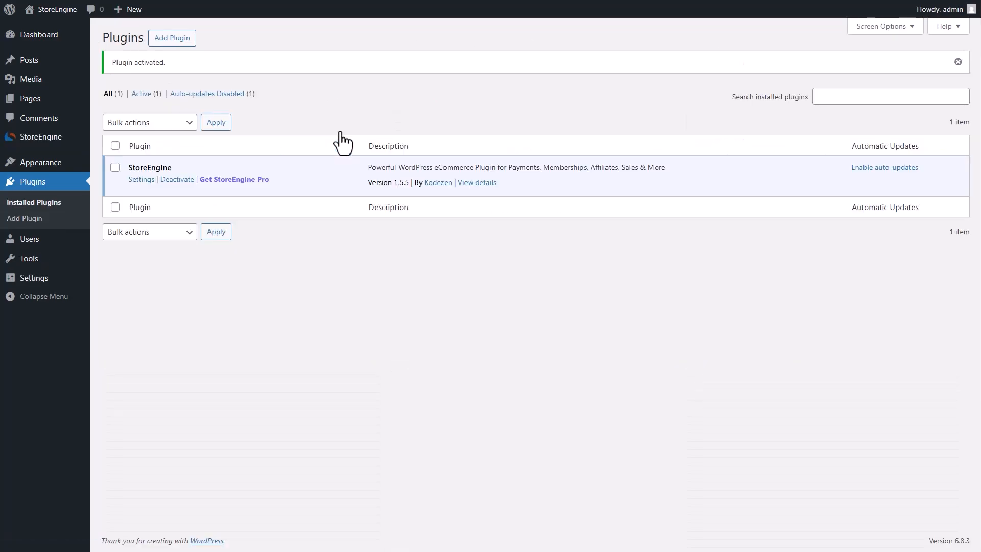
Search Add Plugin for 'ablocks', then install and activate the aBlocks plugin
{"action": "left_click", "coordinate": [178, 41]}
{"action": "left_click", "coordinate": [751, 69]}
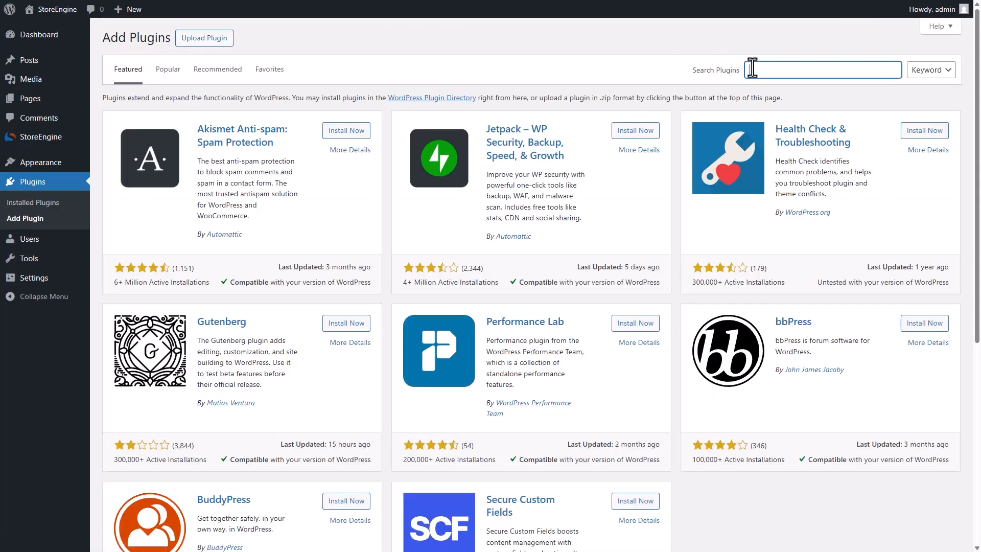
{"action": "type", "text": "ablocks"}
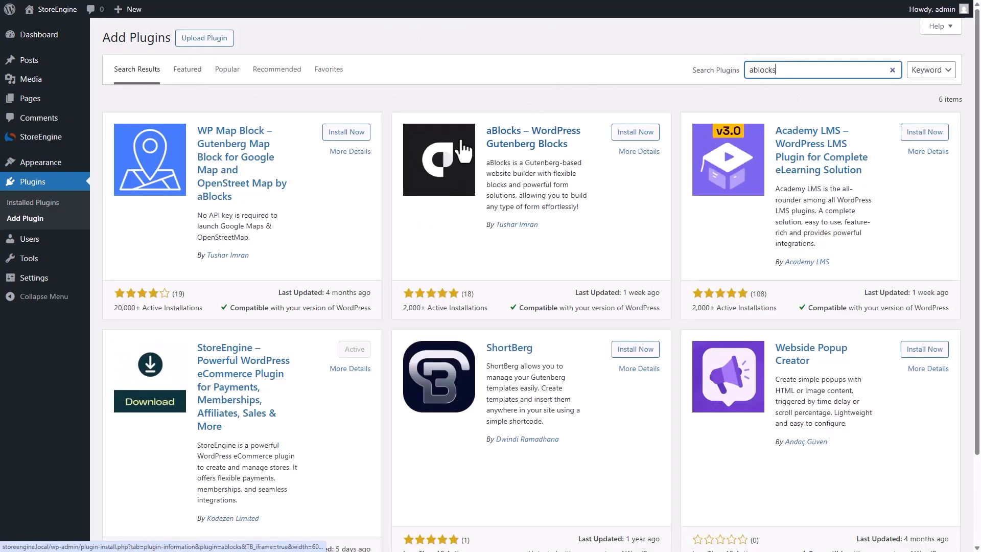
{"action": "left_click", "coordinate": [642, 134]}
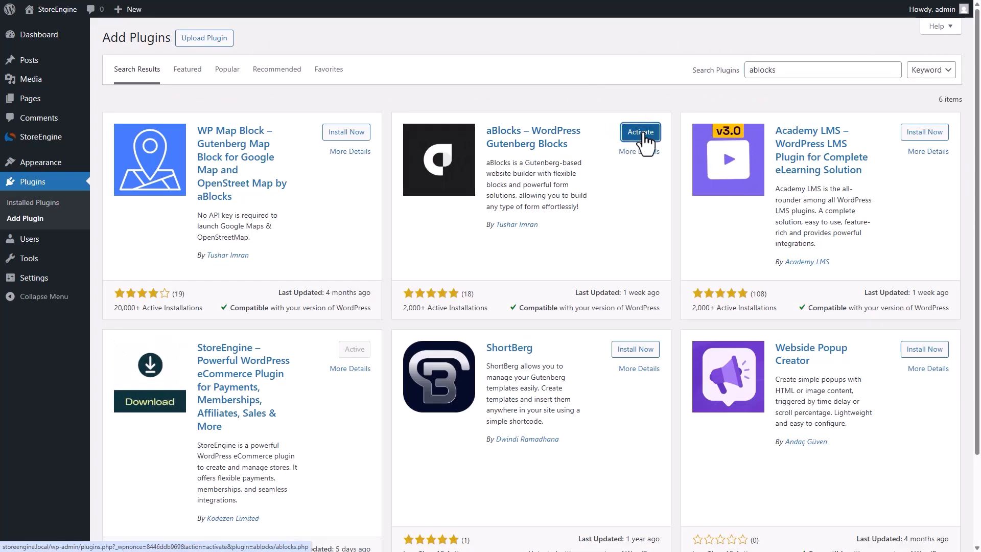
{"action": "left_click", "coordinate": [642, 134]}
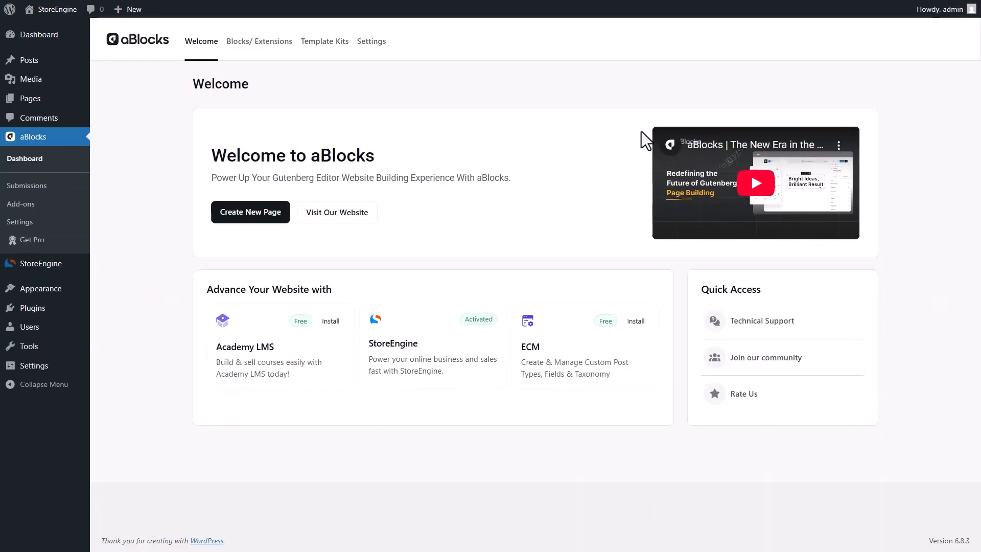
Turn on the PayPal, Stripe and Paddle add-ons in StoreEngine Add-ons
{"action": "left_click", "coordinate": [65, 265]}
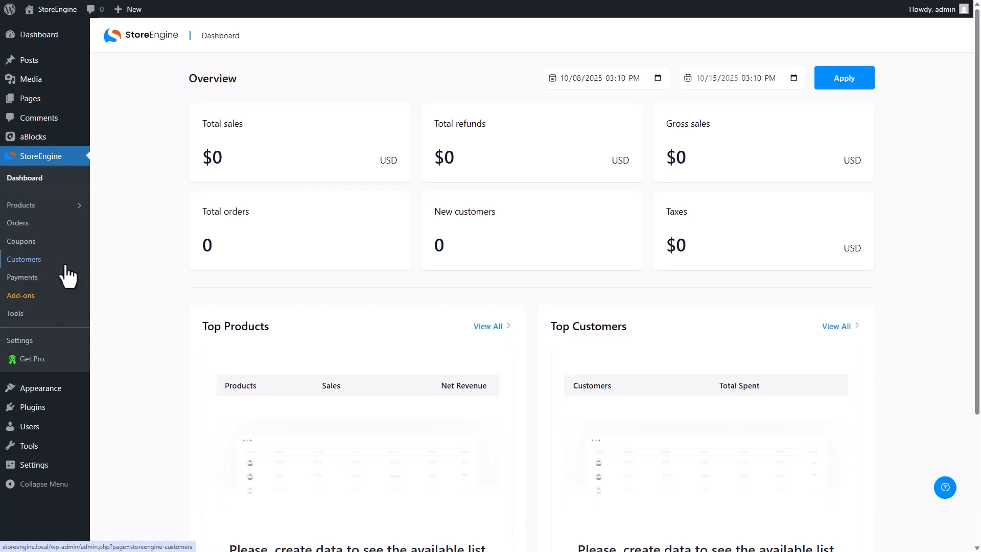
{"action": "left_click", "coordinate": [48, 300]}
{"action": "scroll", "coordinate": [170, 236], "scroll_direction": "down", "scroll_amount": 10}
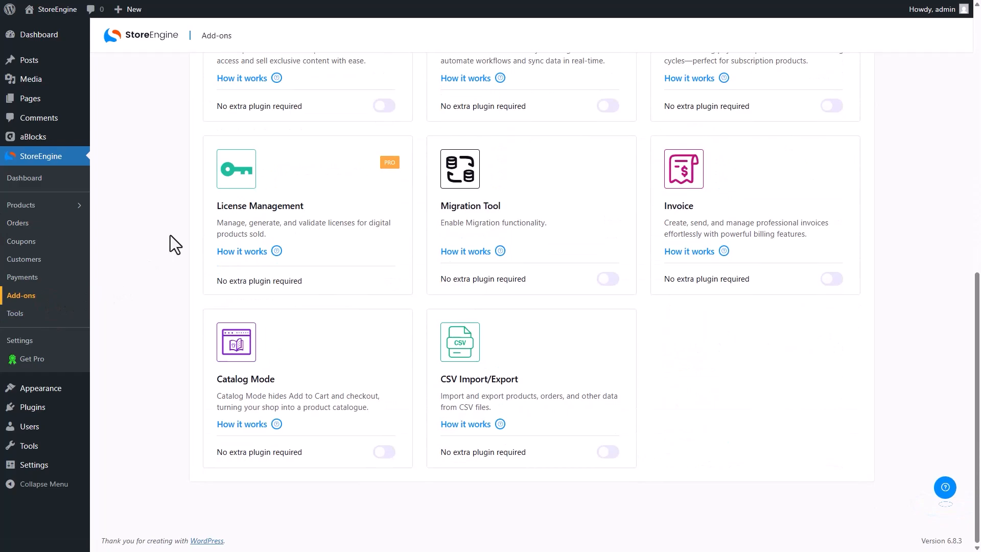
{"action": "scroll", "coordinate": [171, 236], "scroll_direction": "up", "scroll_amount": 10}
{"action": "left_click", "coordinate": [385, 296]}
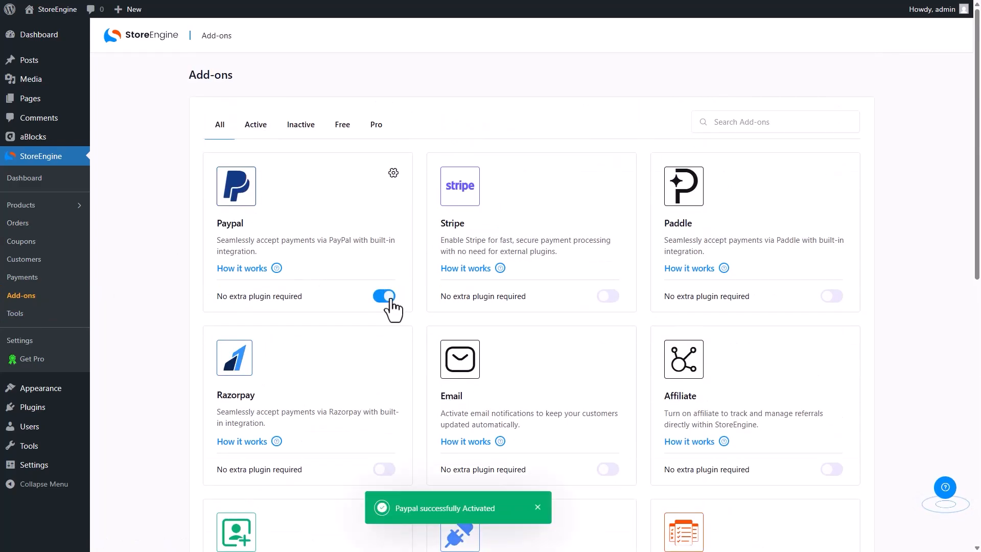
{"action": "left_click", "coordinate": [616, 296]}
{"action": "left_click", "coordinate": [834, 297]}
{"action": "scroll", "coordinate": [835, 298], "scroll_direction": "down", "scroll_amount": 6}
{"action": "scroll", "coordinate": [834, 298], "scroll_direction": "up", "scroll_amount": 3}
Enable Razorpay, Email, Affiliate, Subscription, Invoice, Migration Tool, CSV Import/Export and Catalog Mode add-ons
{"action": "left_click", "coordinate": [385, 298]}
{"action": "left_click", "coordinate": [608, 298]}
{"action": "left_click", "coordinate": [829, 298]}
{"action": "left_click", "coordinate": [385, 472]}
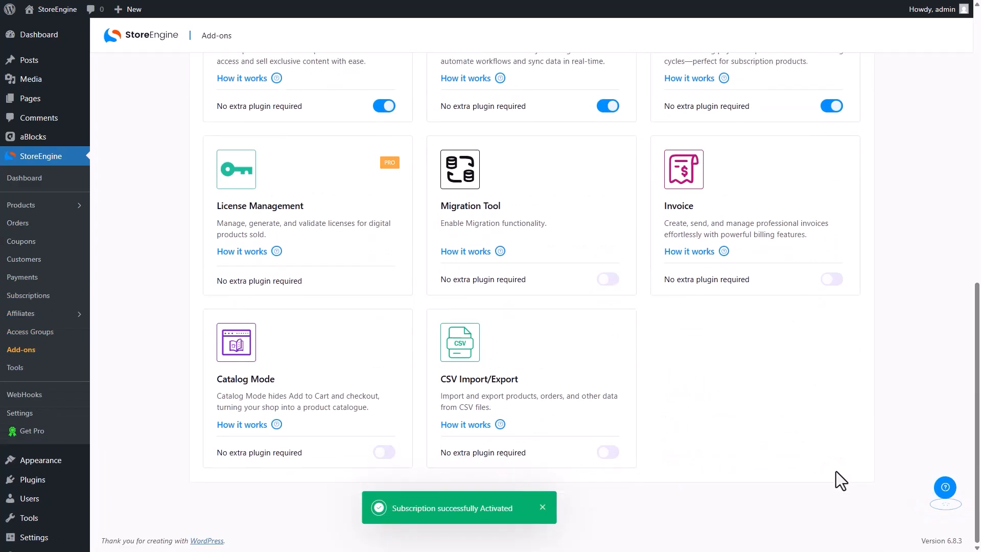
{"action": "left_click", "coordinate": [609, 279]}
{"action": "left_click", "coordinate": [608, 279]}
{"action": "left_click", "coordinate": [832, 279]}
{"action": "left_click", "coordinate": [607, 453]}
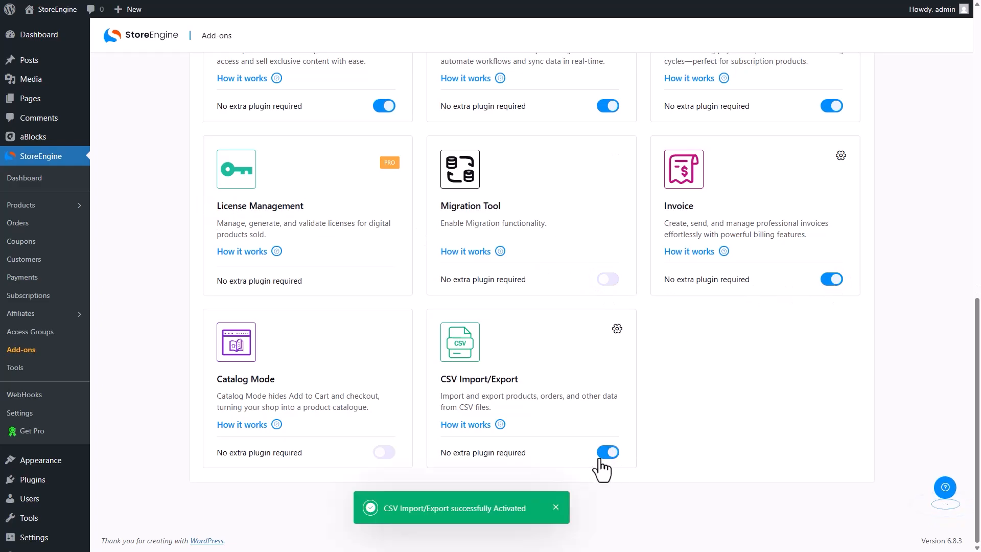
{"action": "left_click", "coordinate": [384, 452]}
Download the invoice PDF fonts and dismiss the completion message
{"action": "scroll", "coordinate": [384, 455], "scroll_direction": "up", "scroll_amount": 10}
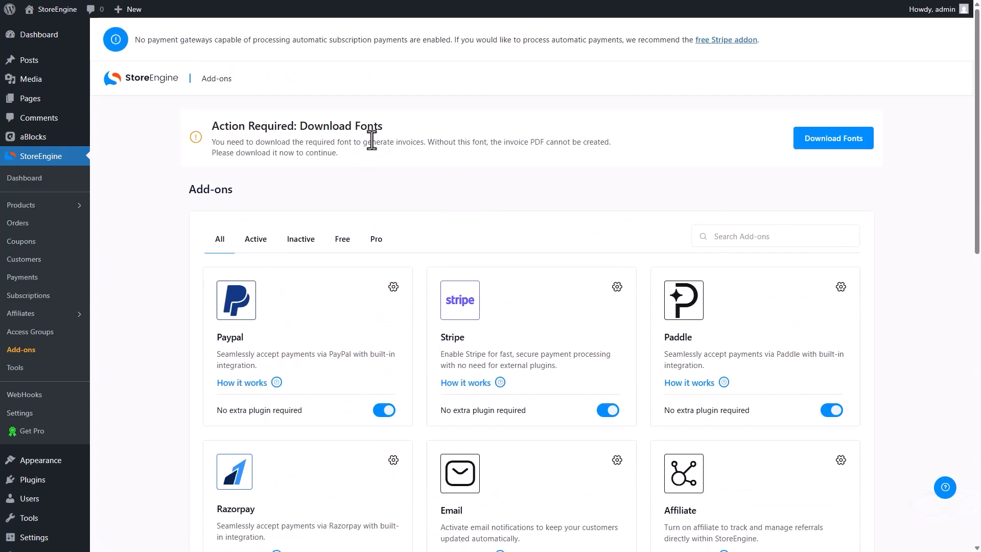
{"action": "left_click_drag", "start_coordinate": [384, 127], "coordinate": [210, 128]}
{"action": "left_click", "coordinate": [834, 138]}
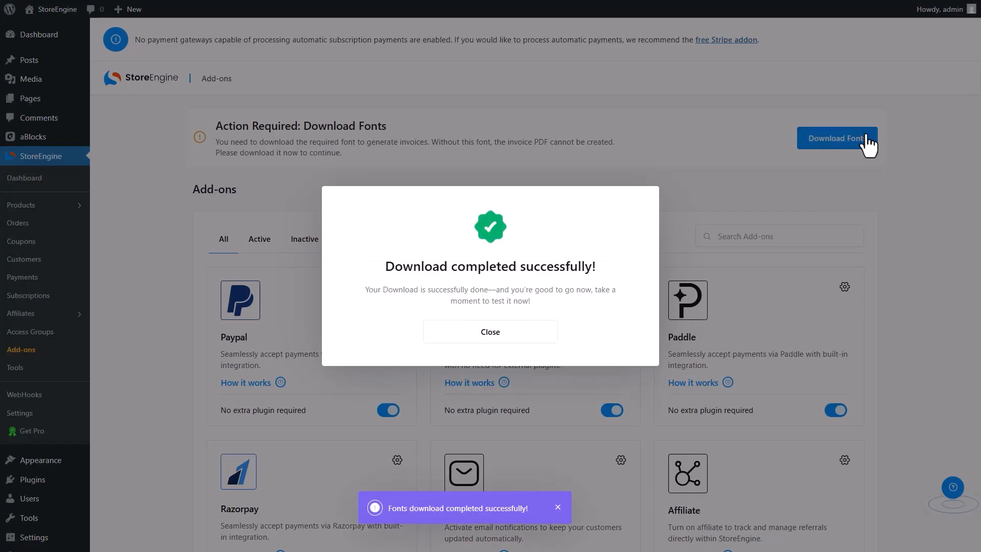
{"action": "left_click", "coordinate": [488, 337]}
In StoreEngine Tools, check Server Environment and regenerate missing StoreEngine pages
{"action": "left_click", "coordinate": [51, 370]}
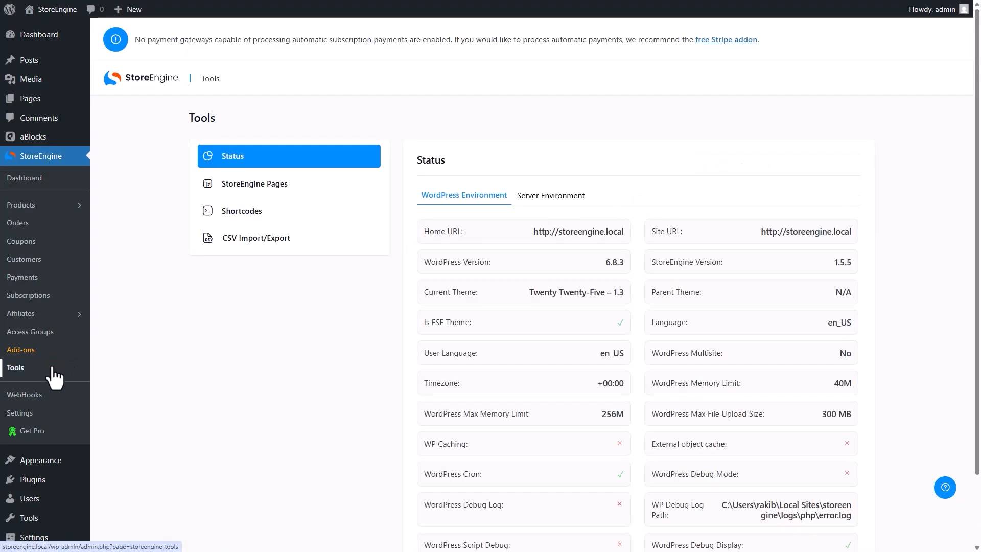
{"action": "left_click", "coordinate": [564, 190]}
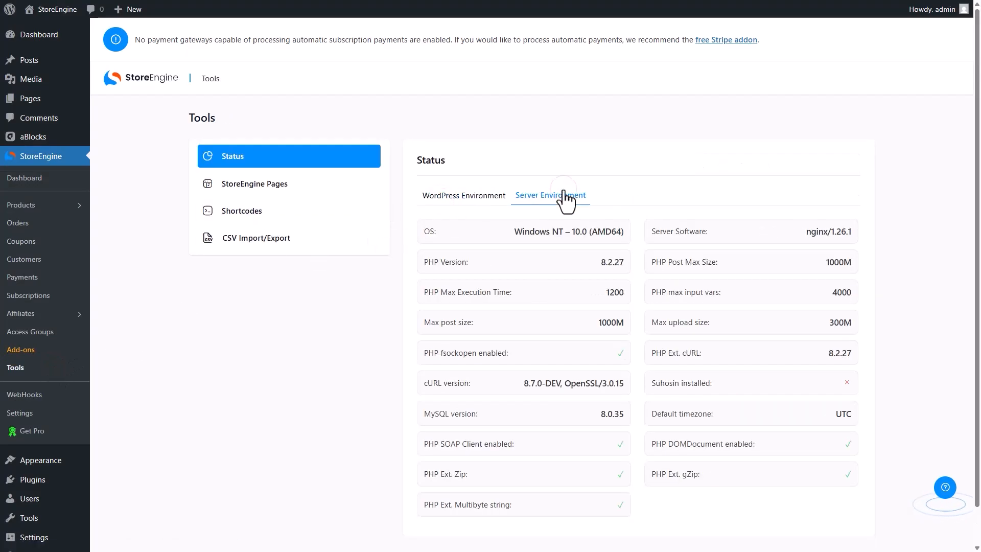
{"action": "left_click", "coordinate": [373, 188]}
{"action": "scroll", "coordinate": [466, 200], "scroll_direction": "down", "scroll_amount": 3}
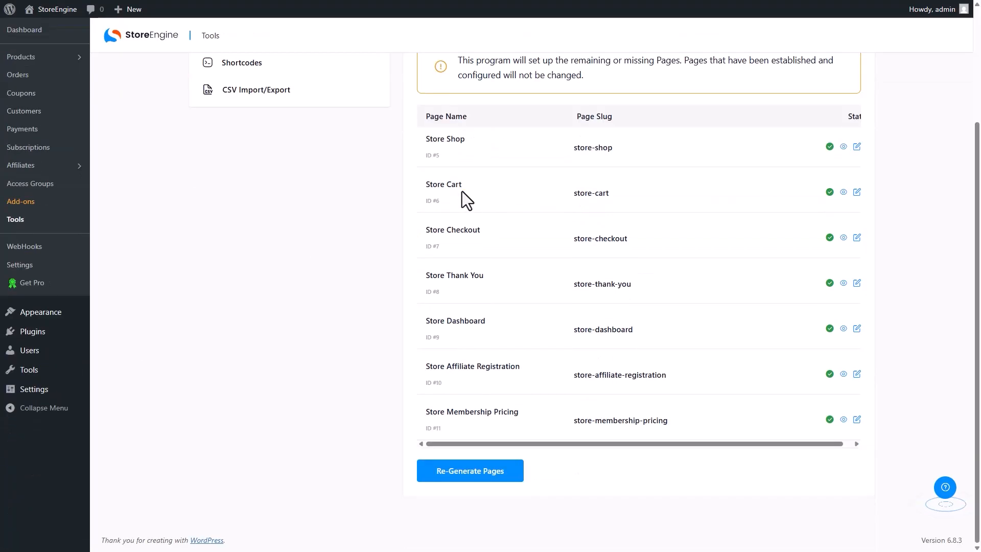
{"action": "left_click", "coordinate": [492, 478]}
Review the Shortcodes and CSV Import/Export tabs, then go to StoreEngine Settings
{"action": "left_click", "coordinate": [322, 211]}
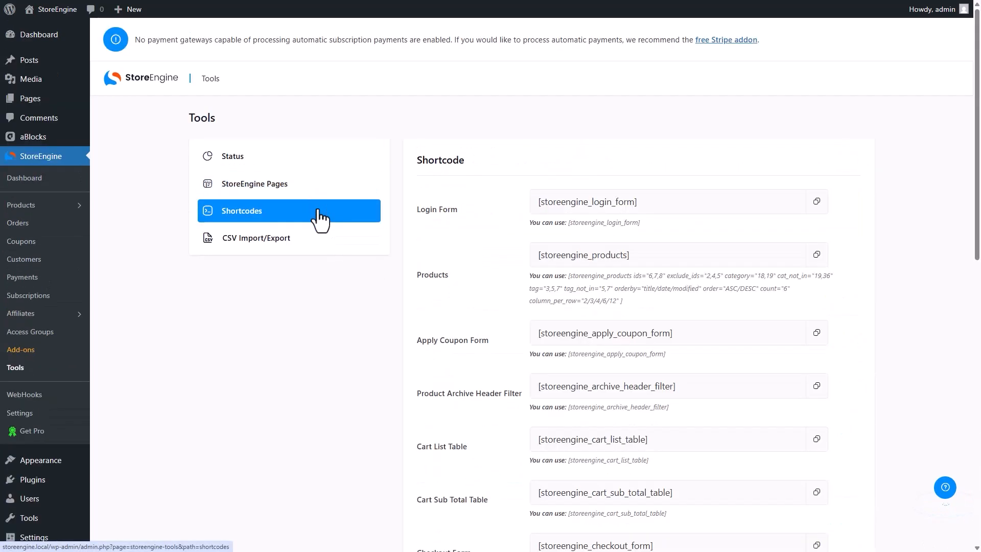
{"action": "scroll", "coordinate": [406, 223], "scroll_direction": "down", "scroll_amount": 9}
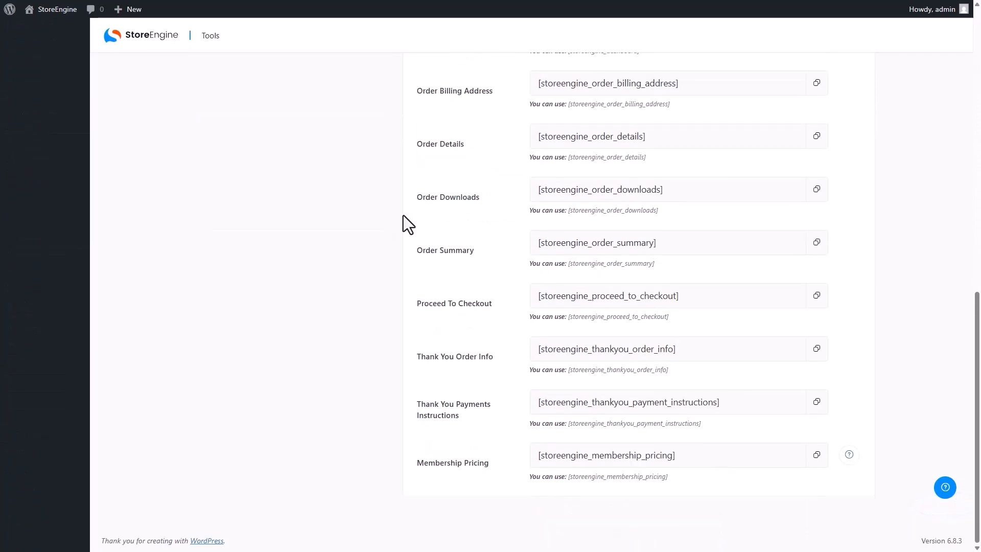
{"action": "scroll", "coordinate": [404, 222], "scroll_direction": "up", "scroll_amount": 10}
{"action": "left_click", "coordinate": [316, 248]}
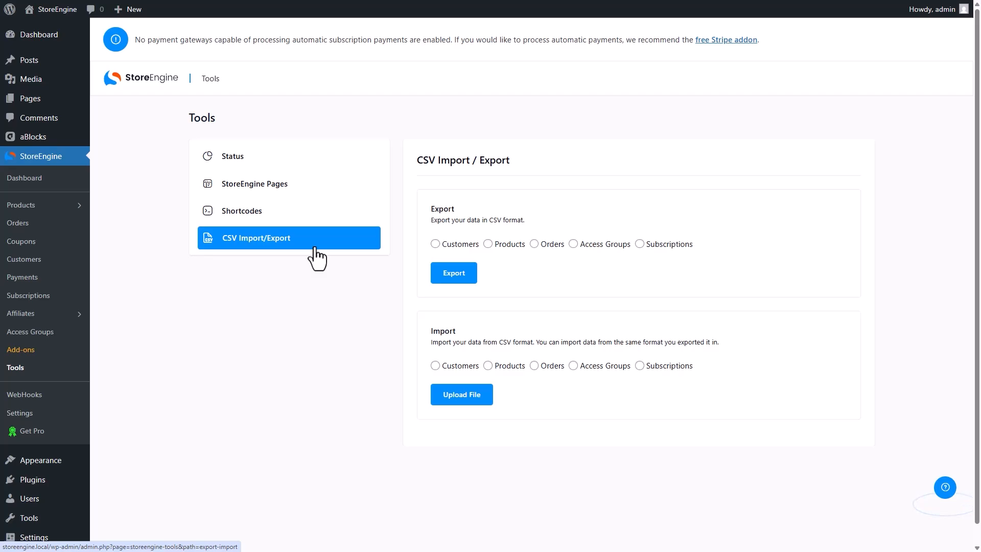
{"action": "left_click", "coordinate": [45, 414]}
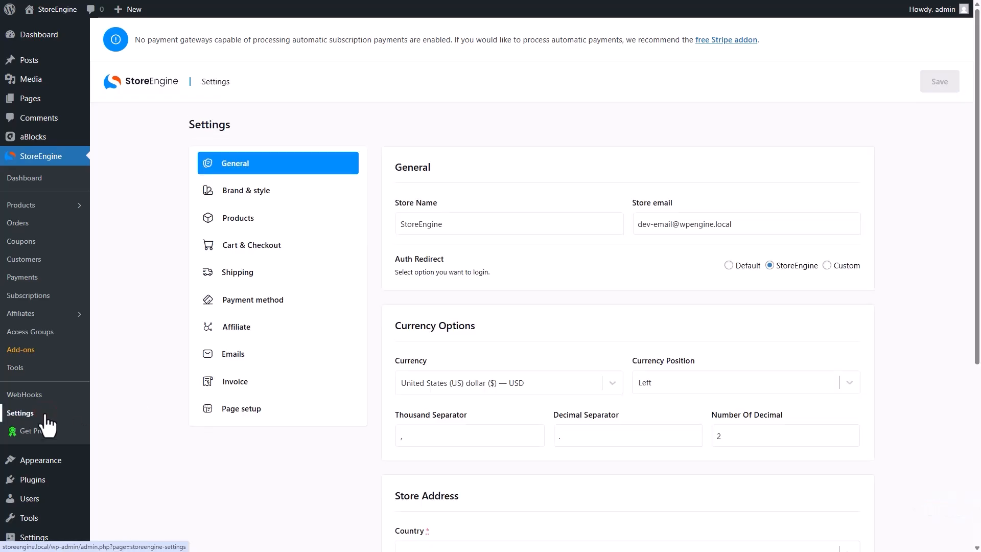
Set the store name to 'StoreEngne', enter the support e-mail, and keep the StoreEngine login redirect
{"action": "left_click_drag", "start_coordinate": [452, 227], "coordinate": [372, 233]}
{"action": "type", "text": "StoreEngne"}
{"action": "left_click_drag", "start_coordinate": [777, 215], "coordinate": [634, 218]}
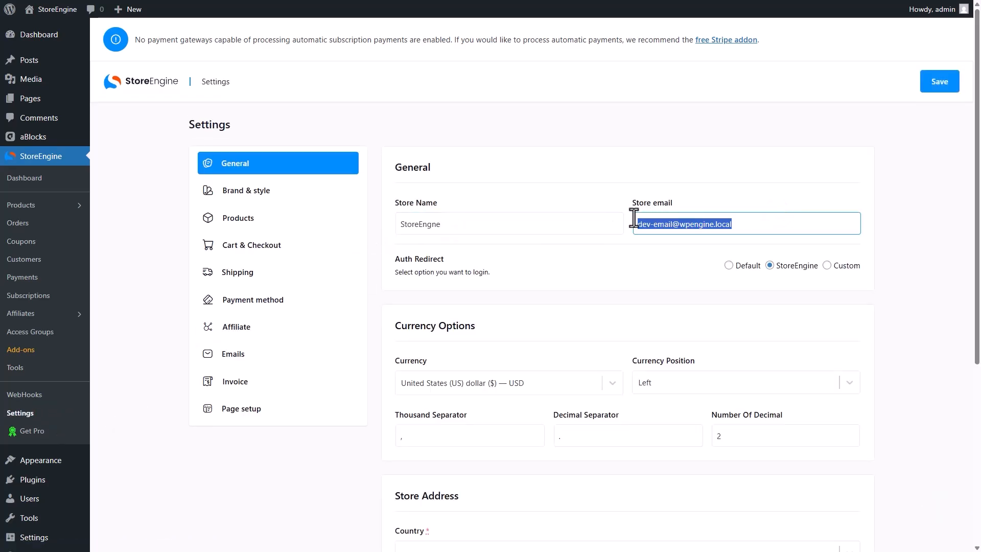
{"action": "left_click", "coordinate": [738, 265]}
{"action": "left_click", "coordinate": [853, 267]}
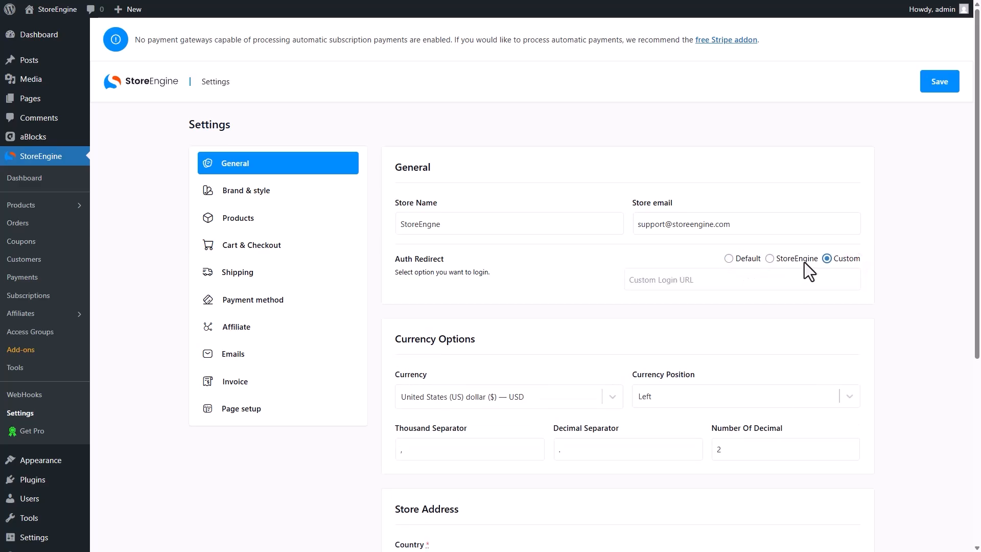
{"action": "left_click", "coordinate": [811, 269]}
Check the currency list and keep the currency position at Left
{"action": "scroll", "coordinate": [808, 269], "scroll_direction": "down", "scroll_amount": 3}
{"action": "left_click", "coordinate": [620, 207]}
{"action": "scroll", "coordinate": [617, 277], "scroll_direction": "down", "scroll_amount": 20}
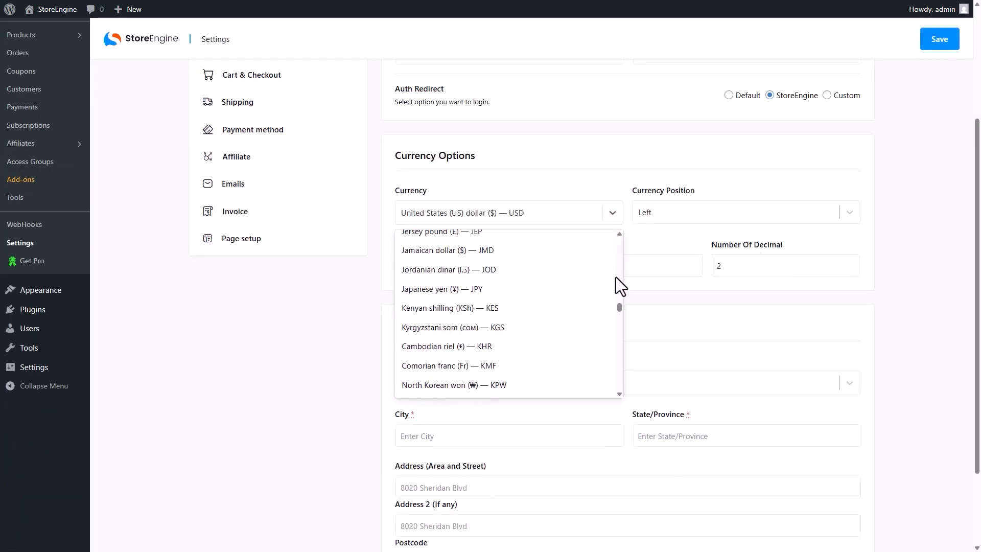
{"action": "scroll", "coordinate": [615, 276], "scroll_direction": "up", "scroll_amount": 20}
{"action": "left_click", "coordinate": [680, 209]}
{"action": "left_click", "coordinate": [679, 210]}
{"action": "scroll", "coordinate": [549, 272], "scroll_direction": "down", "scroll_amount": 3}
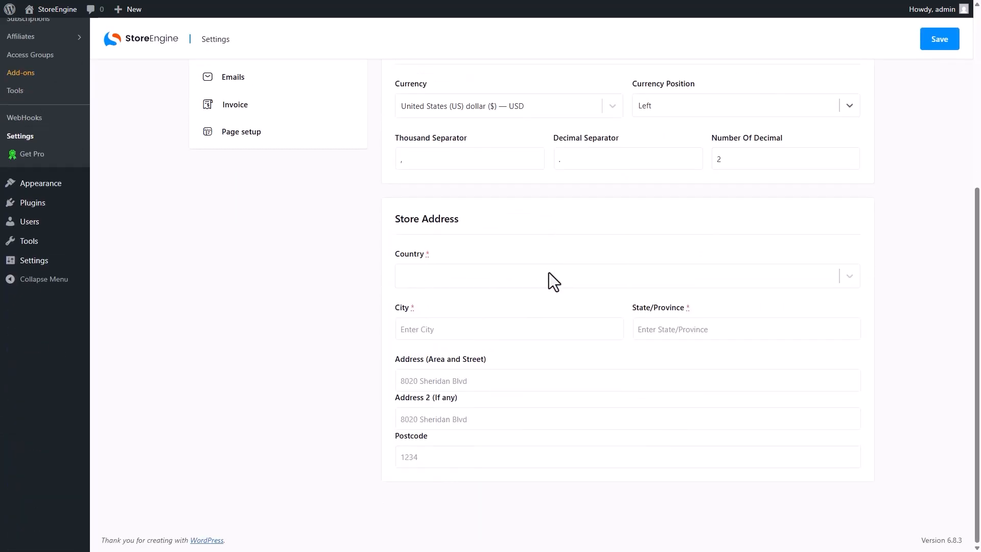
{"action": "scroll", "coordinate": [549, 272], "scroll_direction": "up", "scroll_amount": 6}
Browse the brand, cart and checkout, shipping and payment method settings sections
{"action": "left_click", "coordinate": [336, 202]}
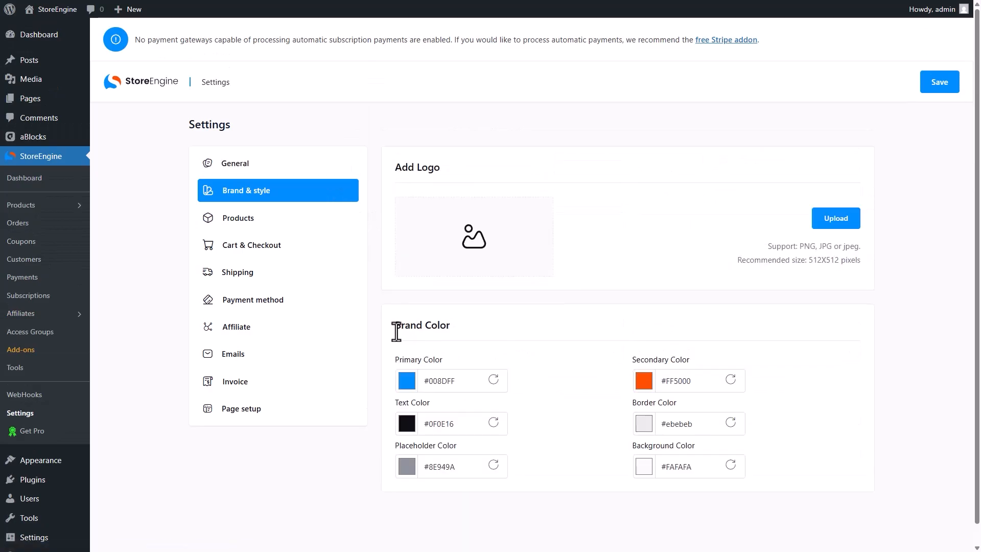
{"action": "left_click", "coordinate": [345, 247]}
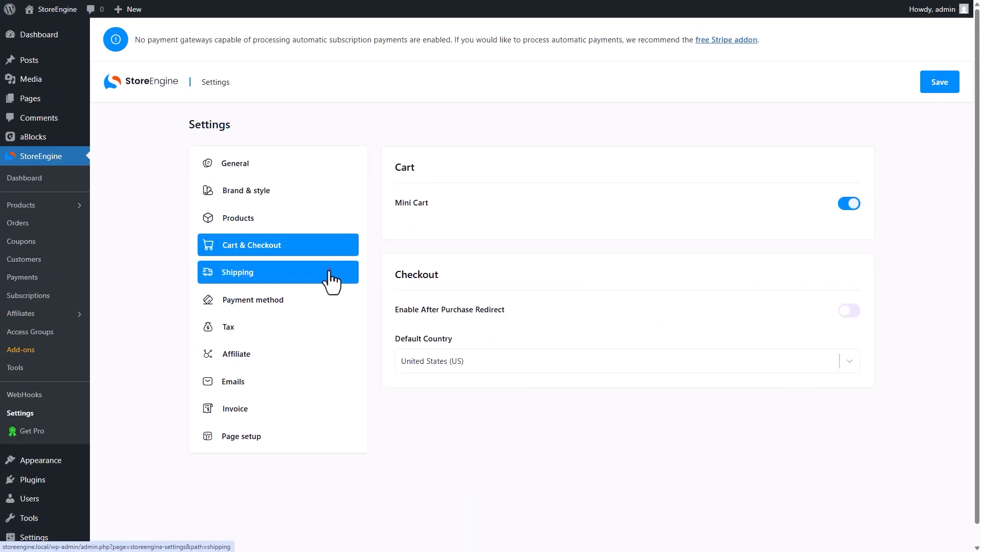
{"action": "left_click", "coordinate": [332, 278]}
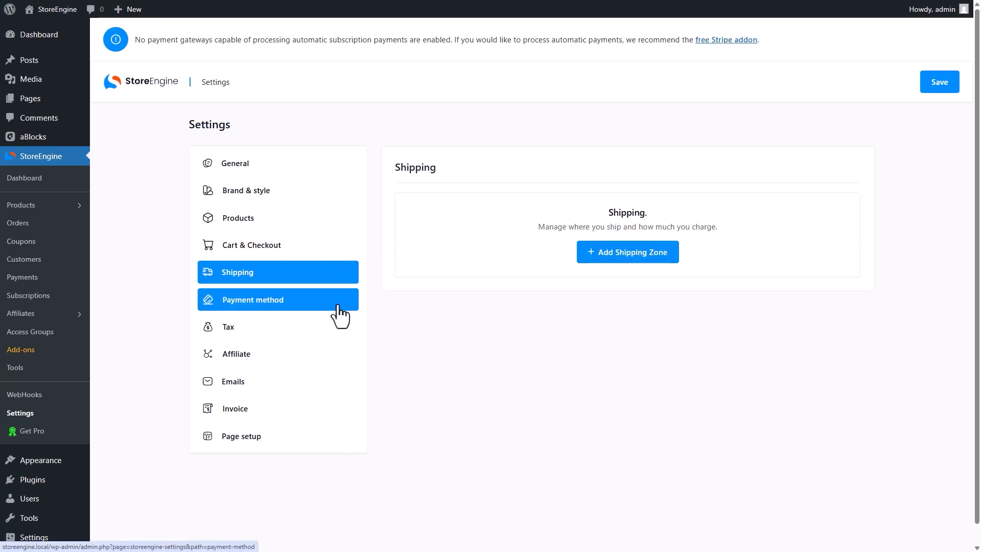
{"action": "left_click", "coordinate": [340, 313]}
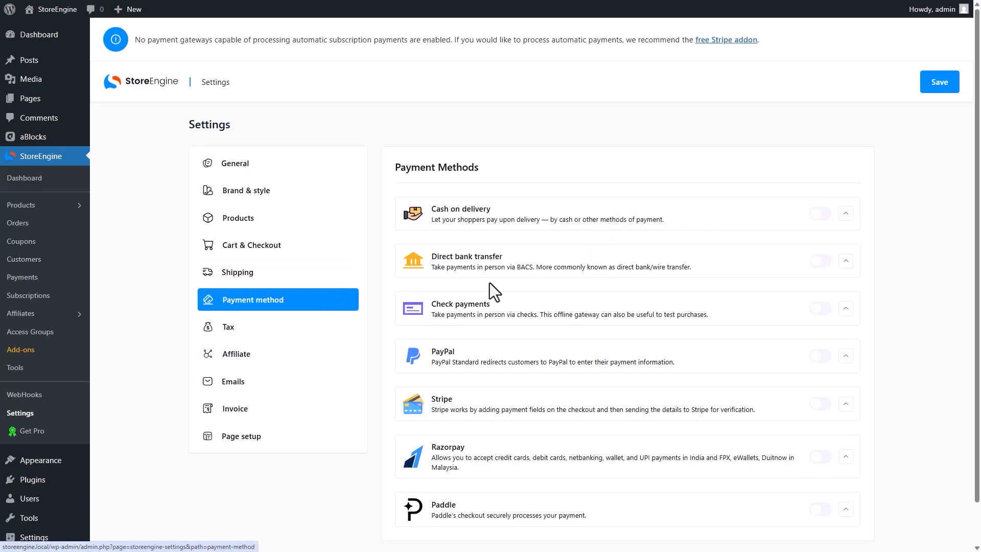
{"action": "scroll", "coordinate": [822, 262], "scroll_direction": "down", "scroll_amount": 1}
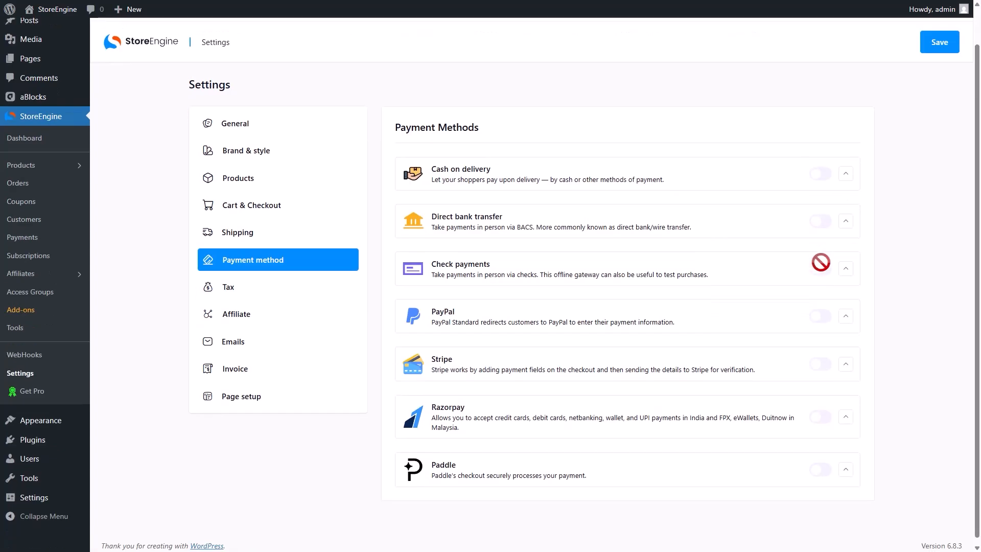
{"action": "scroll", "coordinate": [821, 262], "scroll_direction": "up", "scroll_amount": 1}
Give Direct bank transfer account name StoreEngine, an account number and bank name ABC, then save
{"action": "left_click", "coordinate": [845, 261]}
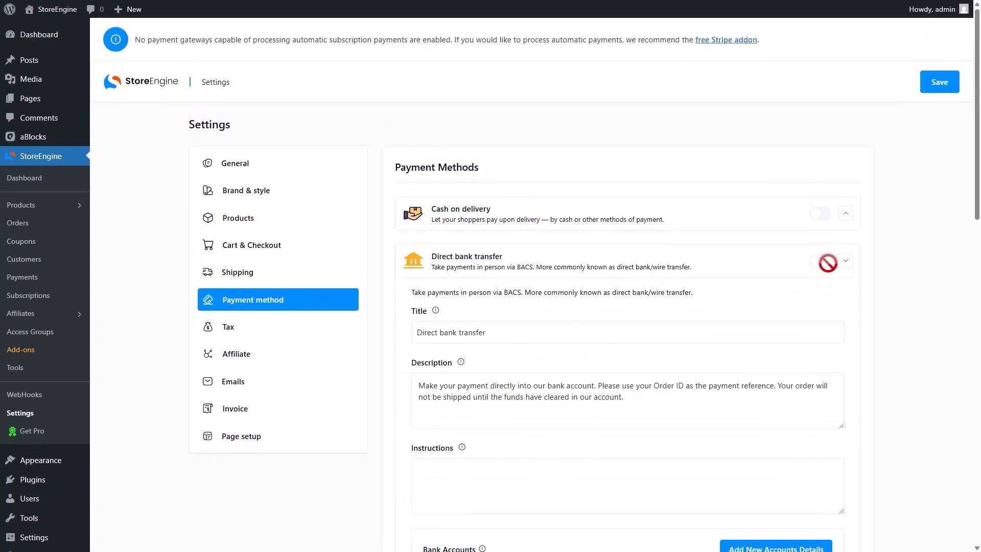
{"action": "left_click", "coordinate": [432, 469]}
{"action": "scroll", "coordinate": [432, 471], "scroll_direction": "down", "scroll_amount": 5}
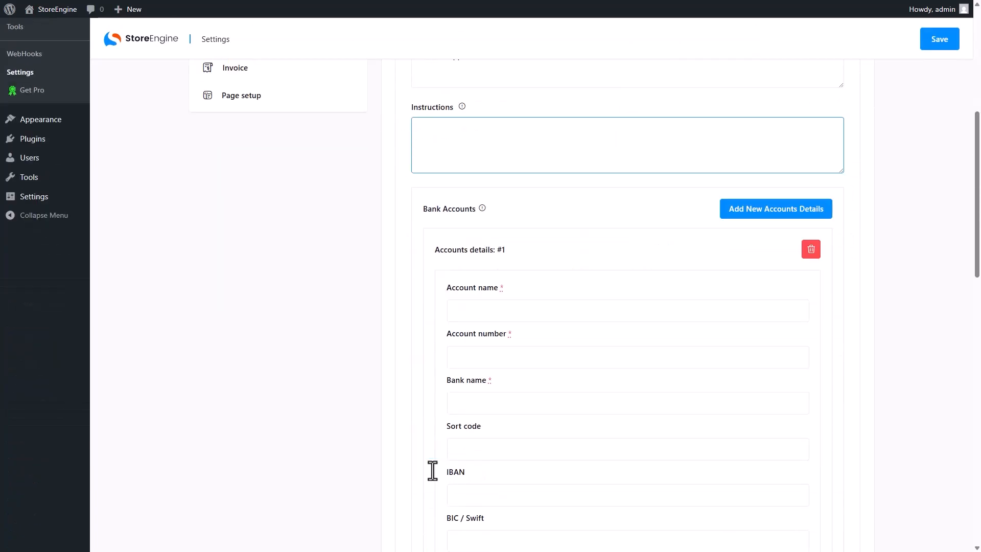
{"action": "left_click", "coordinate": [477, 316]}
{"action": "type", "text": "StoreEngine"}
{"action": "key", "text": "Tab"}
{"action": "key", "text": "Tab"}
{"action": "type", "text": "A"}
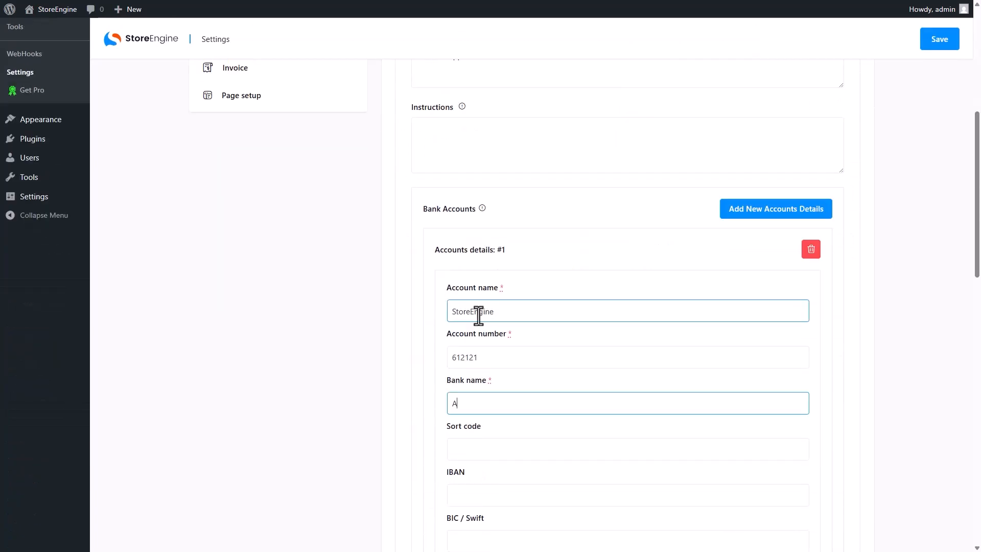
{"action": "type", "text": "BC"}
{"action": "scroll", "coordinate": [508, 375], "scroll_direction": "down", "scroll_amount": 10}
{"action": "left_click", "coordinate": [814, 391]}
Replace StoreEngine's notification sender e-mail address with the new support address
{"action": "left_click", "coordinate": [271, 327]}
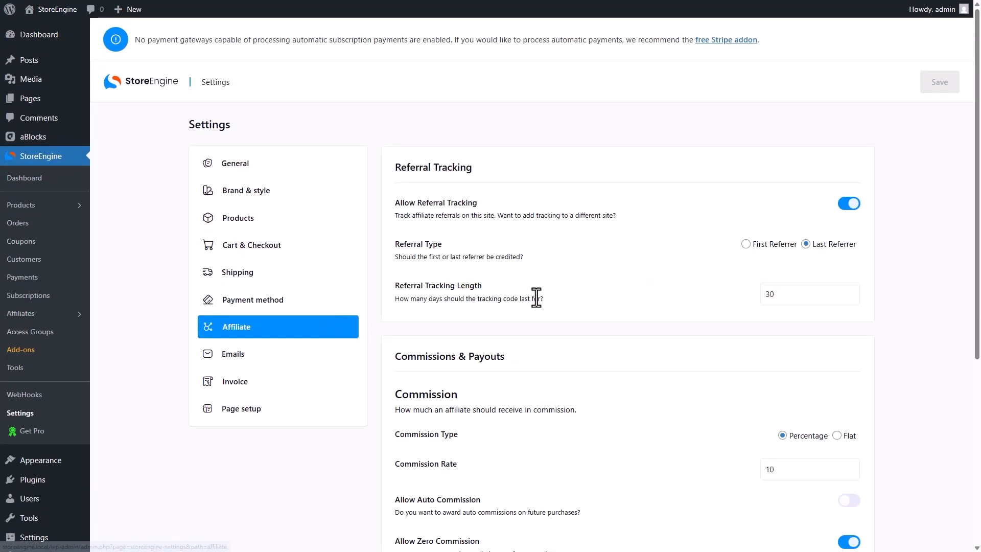
{"action": "scroll", "coordinate": [537, 298], "scroll_direction": "down", "scroll_amount": 5}
{"action": "scroll", "coordinate": [536, 297], "scroll_direction": "up", "scroll_amount": 5}
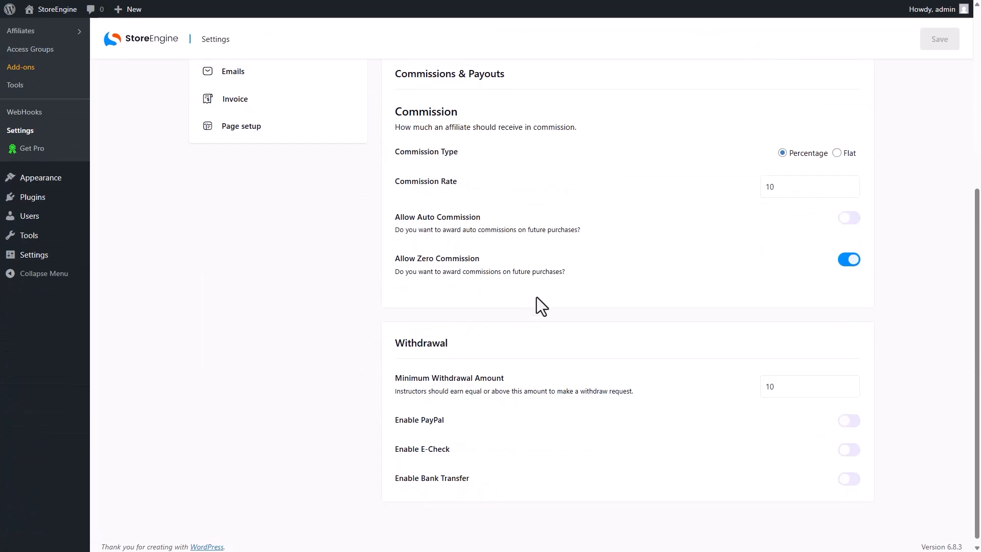
{"action": "left_click", "coordinate": [310, 354]}
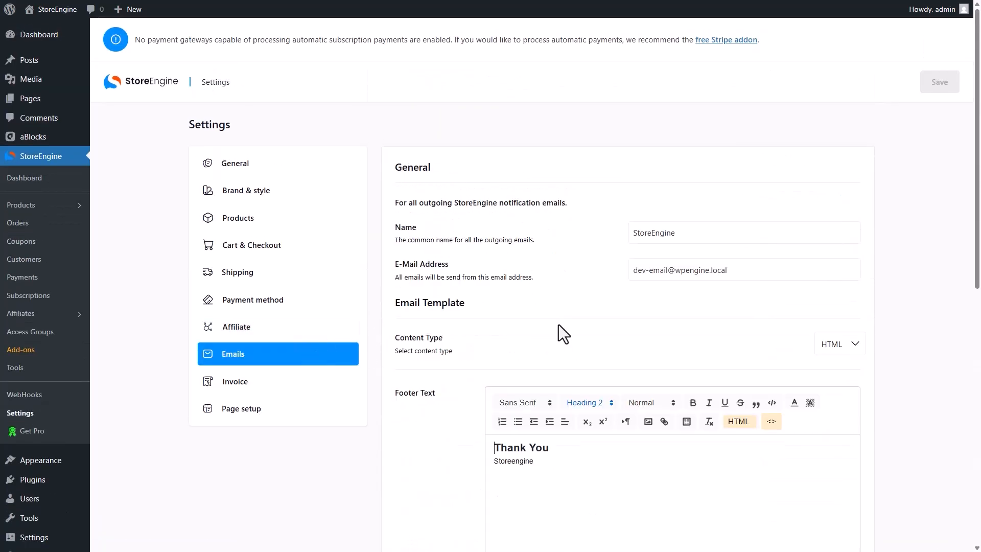
{"action": "scroll", "coordinate": [559, 327], "scroll_direction": "down", "scroll_amount": 10}
{"action": "scroll", "coordinate": [559, 327], "scroll_direction": "up", "scroll_amount": 10}
{"action": "left_click", "coordinate": [738, 271]}
{"action": "key", "text": "ctrl+a"}
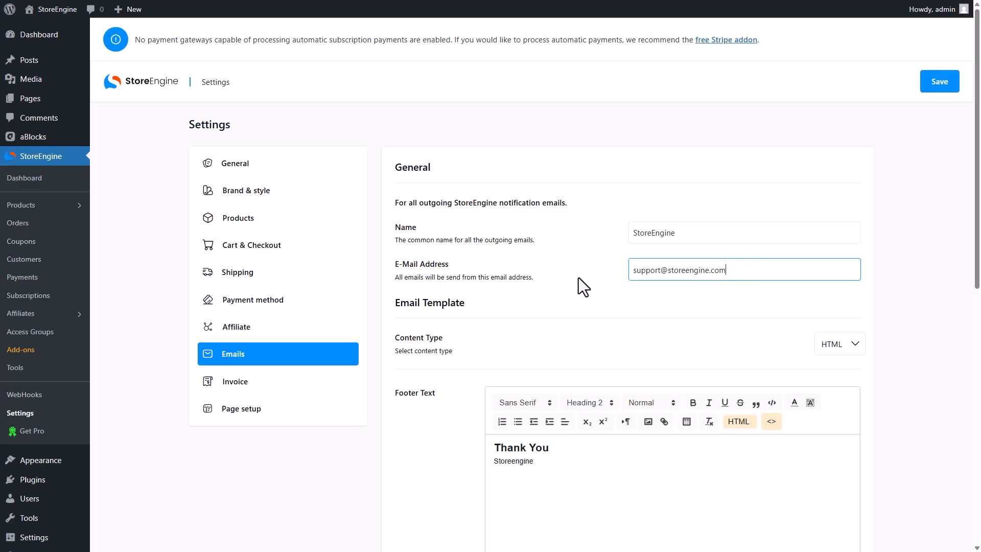
Open the Order Confirmation Customer e-mail template, then close it again
{"action": "scroll", "coordinate": [579, 277], "scroll_direction": "down", "scroll_amount": 10}
{"action": "scroll", "coordinate": [579, 277], "scroll_direction": "up", "scroll_amount": 10}
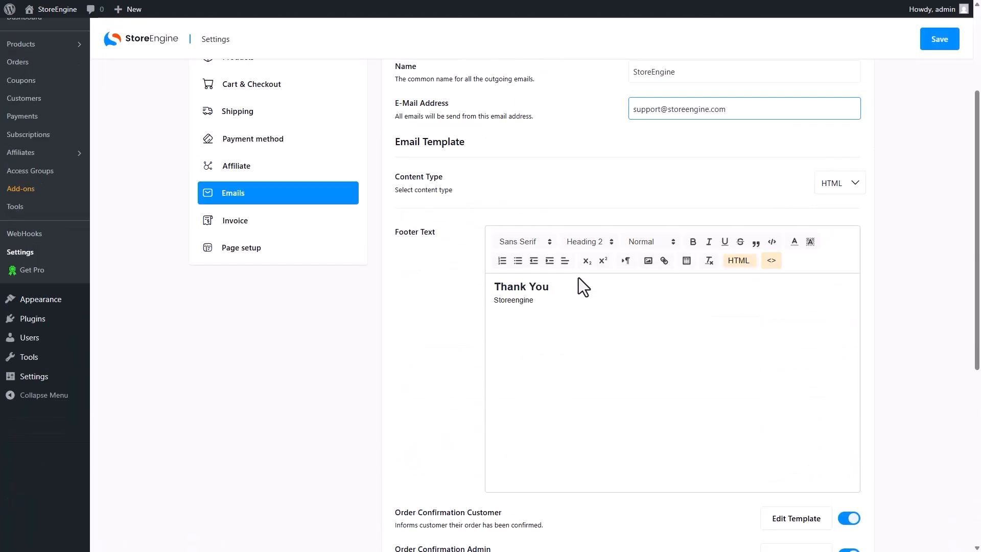
{"action": "scroll", "coordinate": [631, 328], "scroll_direction": "down", "scroll_amount": 10}
{"action": "left_click", "coordinate": [797, 180]}
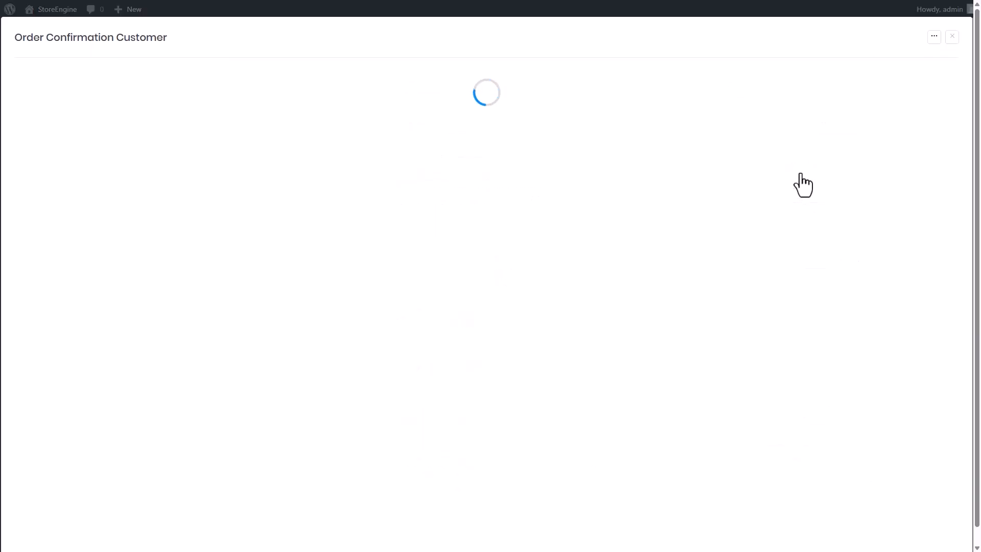
{"action": "left_click", "coordinate": [279, 415]}
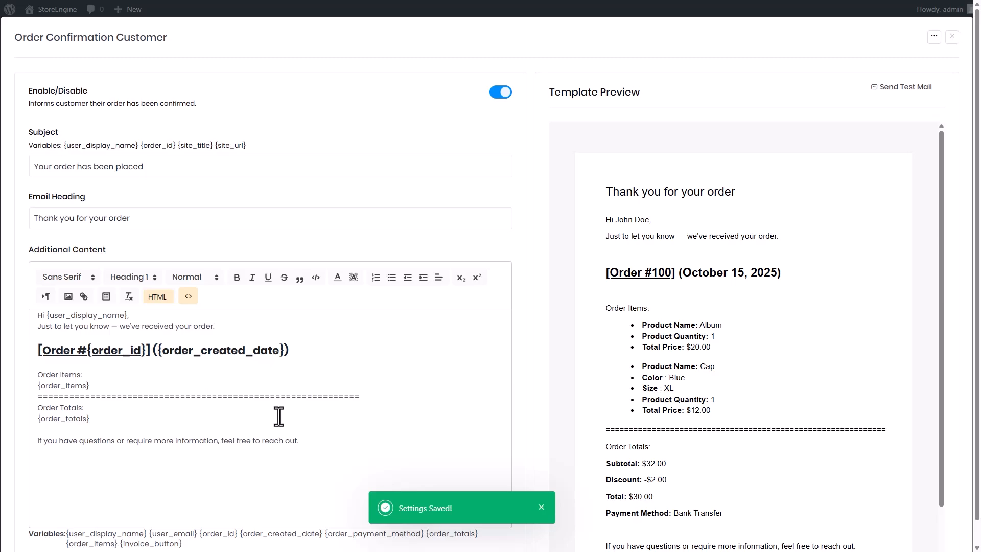
{"action": "left_click", "coordinate": [952, 36]}
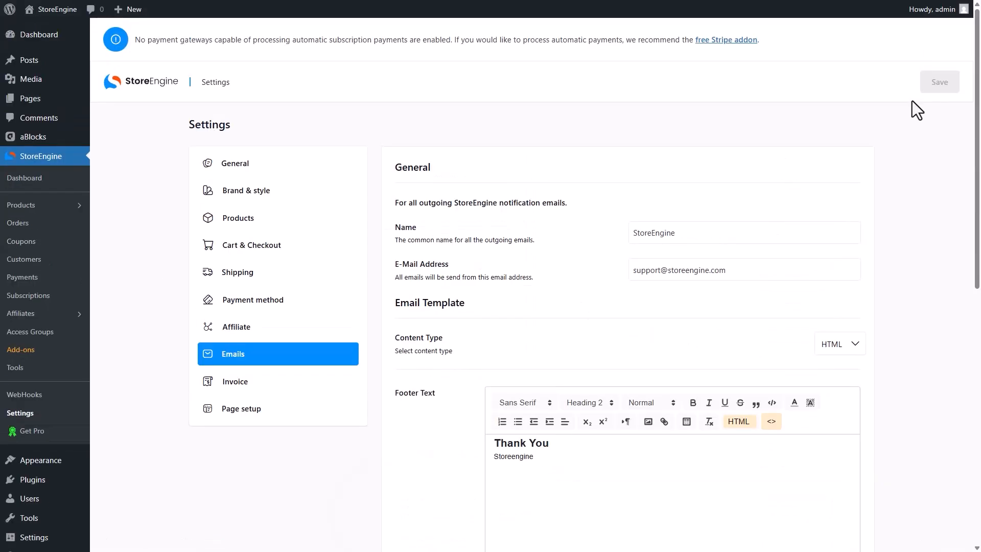
Review the Invoice settings and the Page setup list of store pages
{"action": "left_click", "coordinate": [281, 390]}
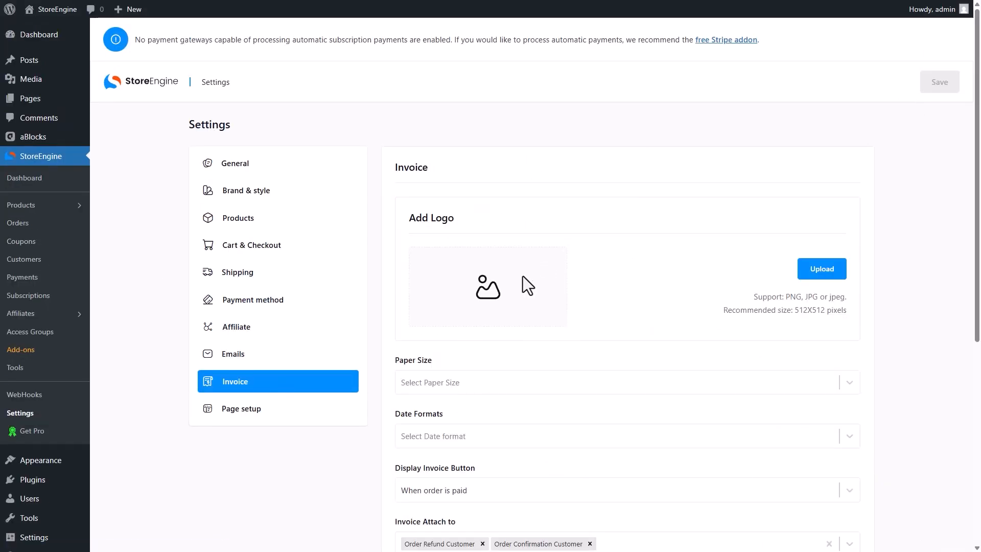
{"action": "scroll", "coordinate": [523, 276], "scroll_direction": "down", "scroll_amount": 5}
{"action": "scroll", "coordinate": [523, 276], "scroll_direction": "up", "scroll_amount": 5}
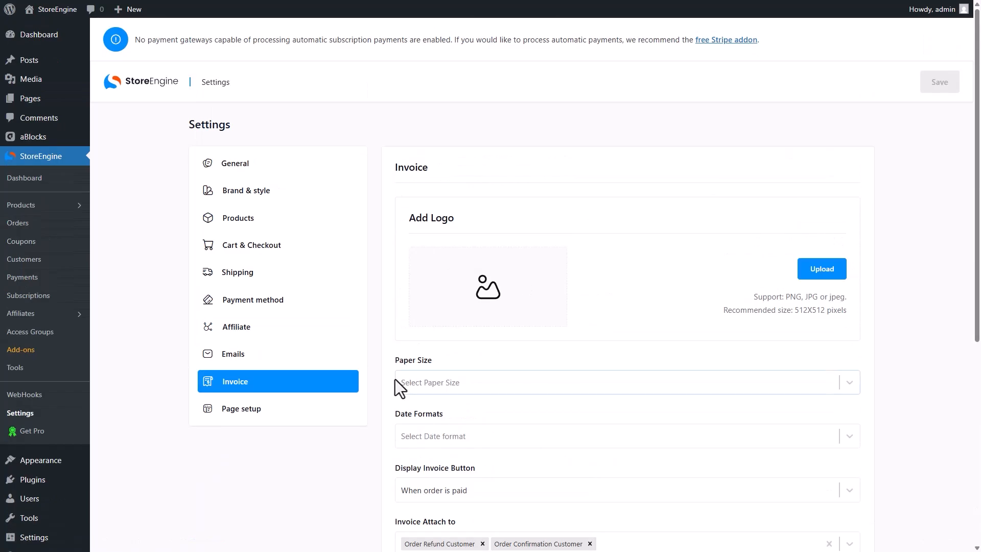
{"action": "left_click", "coordinate": [316, 414]}
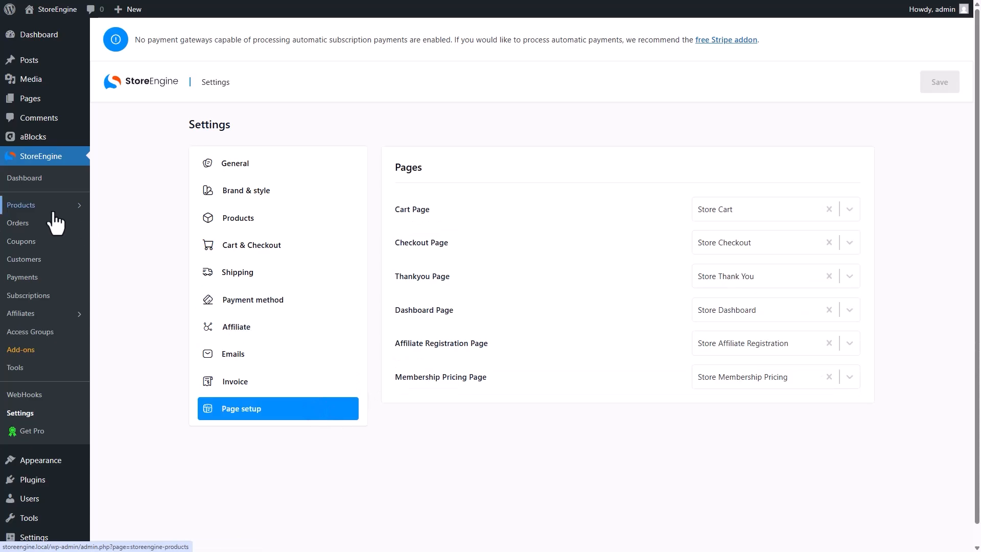
{"action": "left_click", "coordinate": [54, 206]}
Start a new product titled Herbal Dew and set it as a Physical Product
{"action": "left_click", "coordinate": [834, 123]}
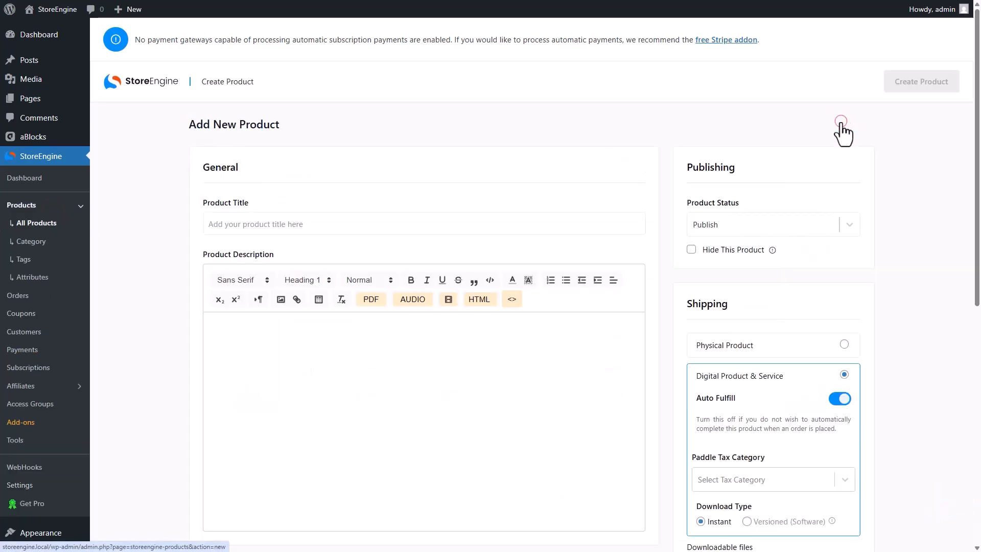
{"action": "left_click", "coordinate": [215, 228]}
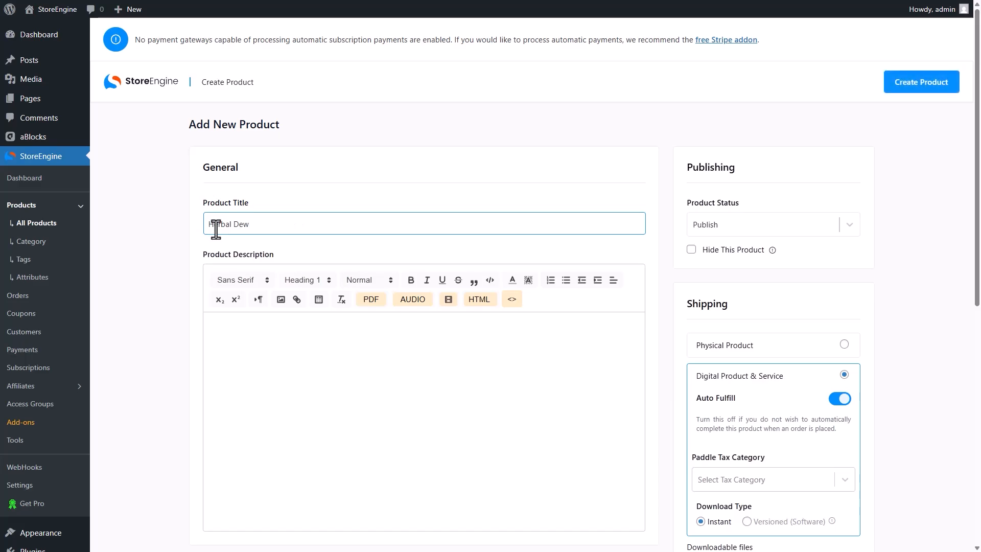
{"action": "left_click", "coordinate": [792, 345]}
{"action": "left_click", "coordinate": [760, 383]}
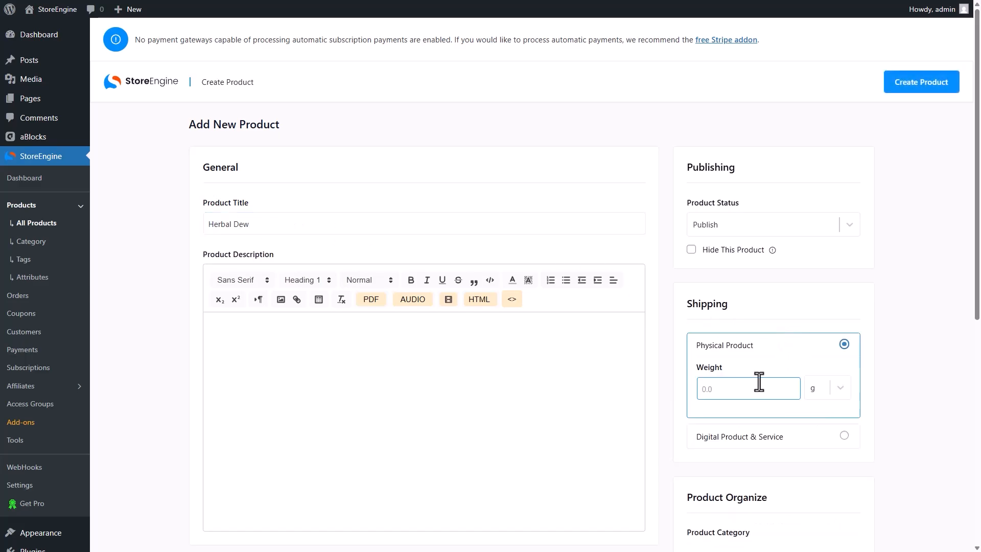
{"action": "scroll", "coordinate": [758, 382], "scroll_direction": "down", "scroll_amount": 8}
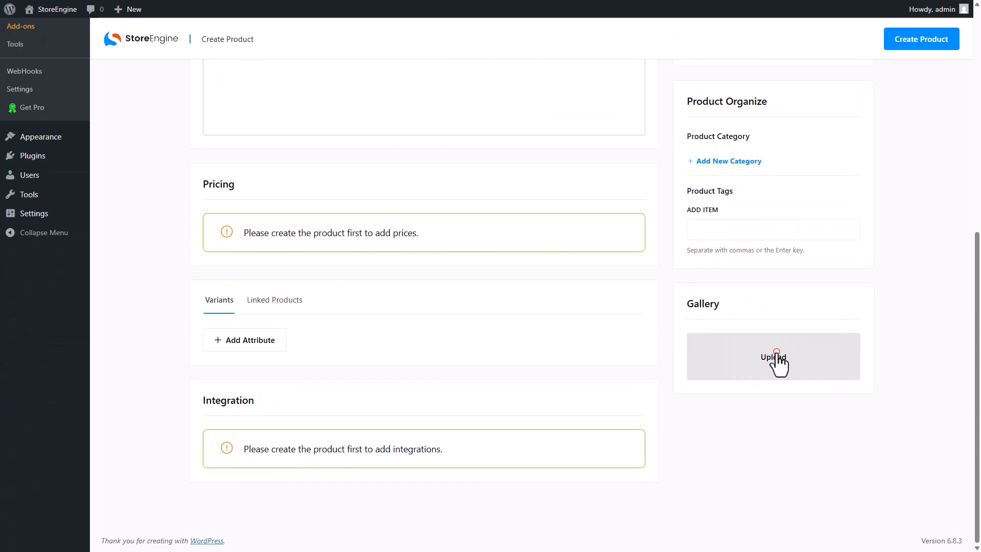
Upload all ten product photos through the gallery's media picker
{"action": "left_click", "coordinate": [778, 364]}
{"action": "left_click", "coordinate": [405, 280]}
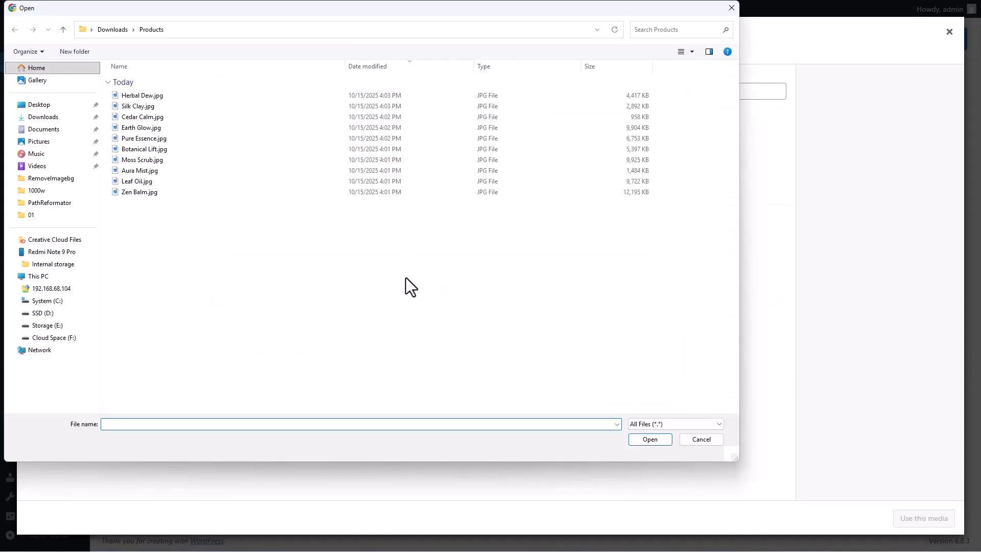
{"action": "left_click", "coordinate": [177, 98]}
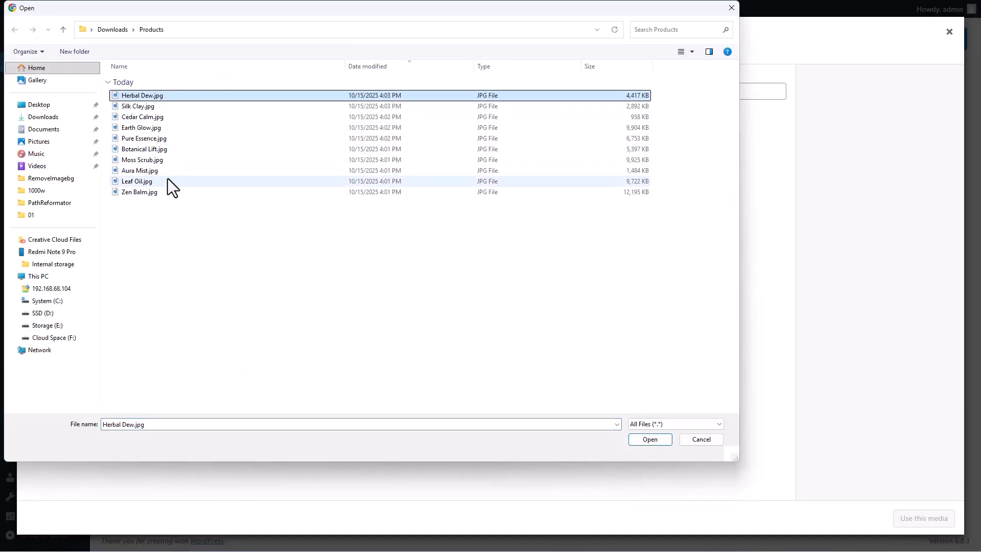
{"action": "left_click", "coordinate": [161, 192], "text": "shift"}
{"action": "left_click", "coordinate": [644, 439]}
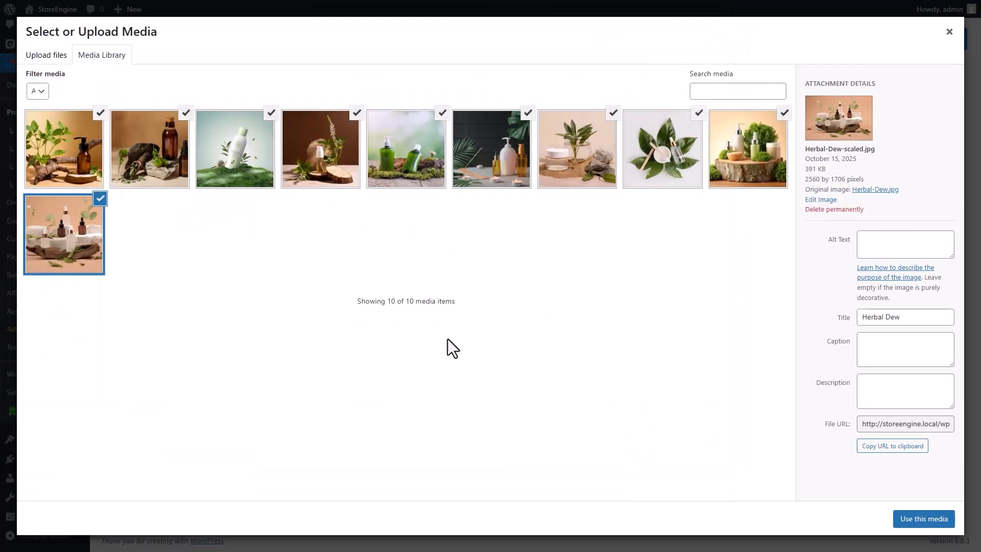
Deselect the extra photos, keep only the Zen Balm image, and add it to the gallery
{"action": "left_click", "coordinate": [100, 198]}
{"action": "left_click", "coordinate": [185, 112]}
{"action": "left_click", "coordinate": [272, 112]}
{"action": "left_click", "coordinate": [357, 113]}
{"action": "left_click", "coordinate": [443, 112]}
{"action": "left_click", "coordinate": [528, 113]}
{"action": "left_click", "coordinate": [613, 113]}
{"action": "left_click", "coordinate": [697, 112]}
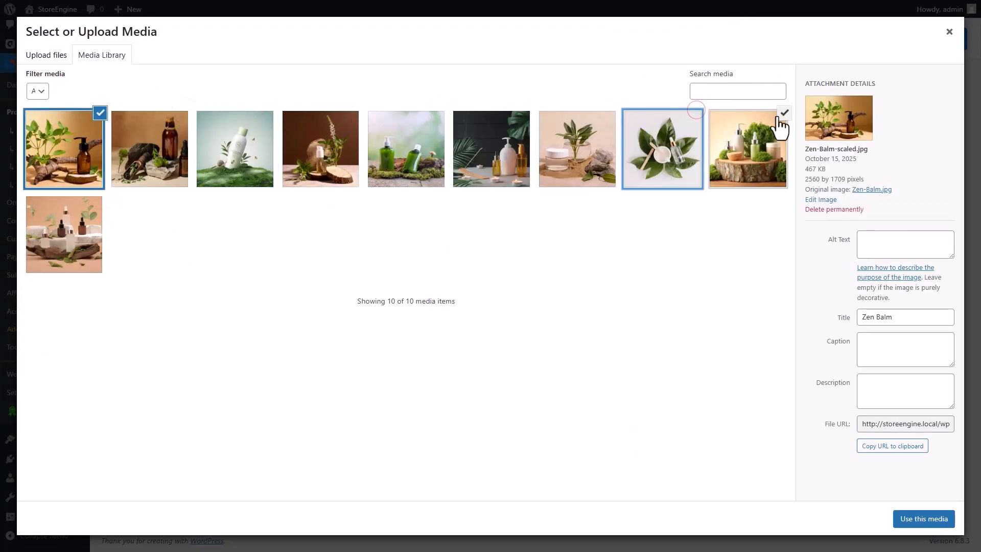
{"action": "left_click", "coordinate": [778, 118]}
{"action": "left_click", "coordinate": [66, 148]}
{"action": "left_click", "coordinate": [66, 148]}
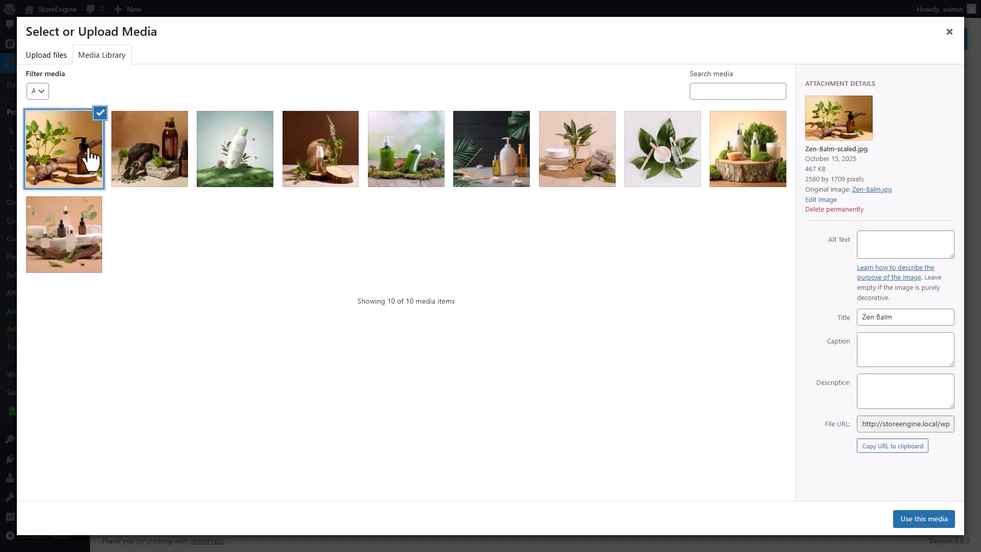
{"action": "left_click", "coordinate": [948, 524]}
{"action": "scroll", "coordinate": [941, 519], "scroll_direction": "up", "scroll_amount": 15}
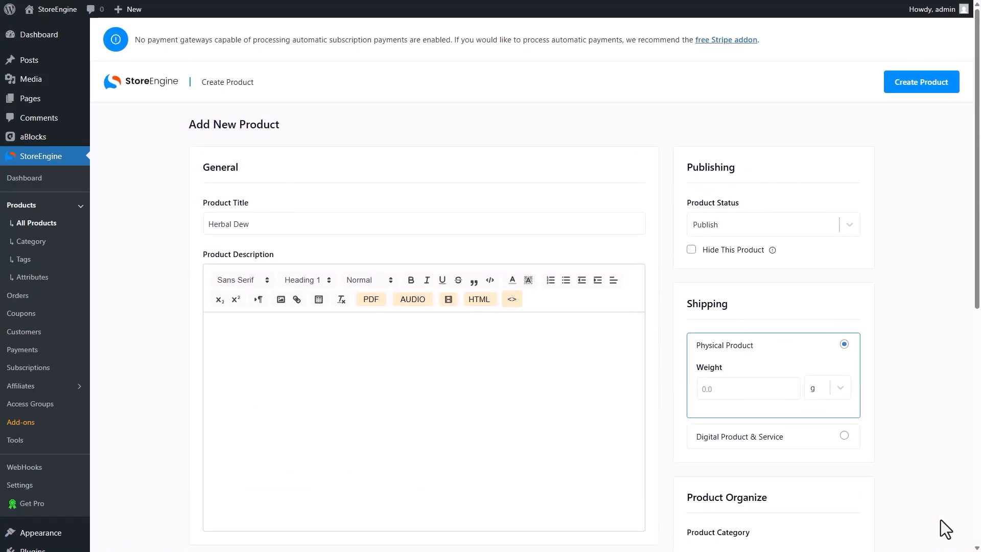
Create Herbal Dew, add a 'Onetime' price of $10 with compare price $14, and save
{"action": "left_click", "coordinate": [921, 89]}
{"action": "scroll", "coordinate": [925, 94], "scroll_direction": "down", "scroll_amount": 8}
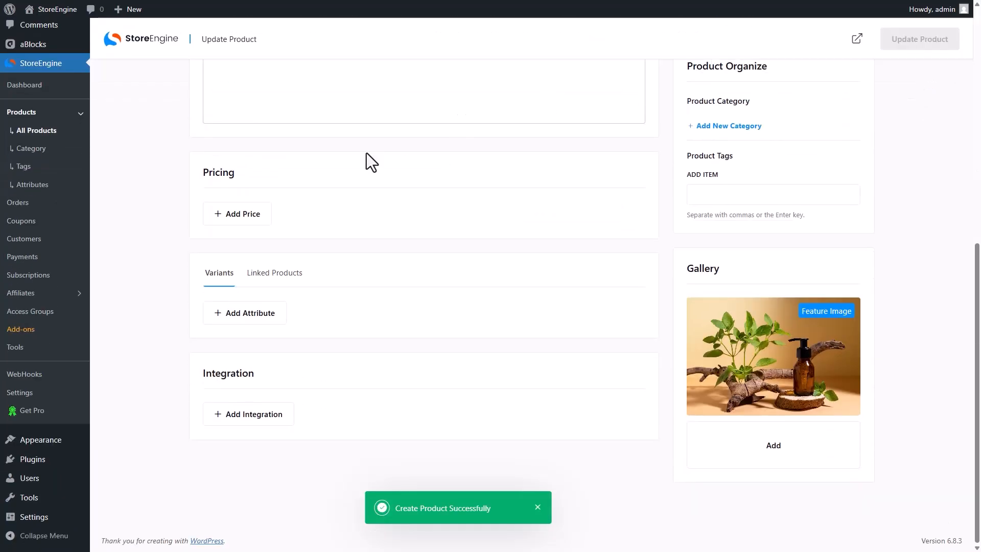
{"action": "left_click", "coordinate": [265, 210]}
{"action": "left_click", "coordinate": [235, 234]}
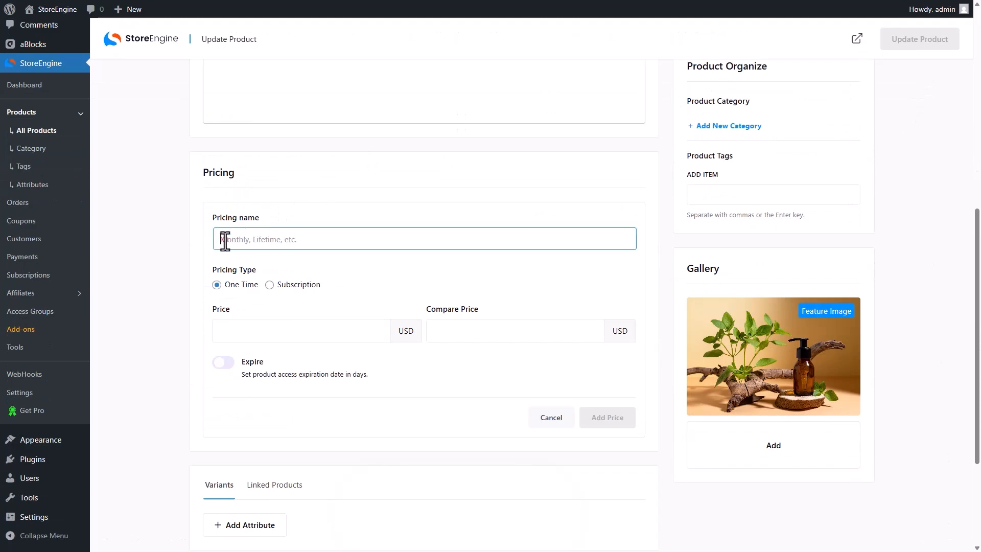
{"action": "type", "text": "Onetime"}
{"action": "left_click", "coordinate": [221, 328]}
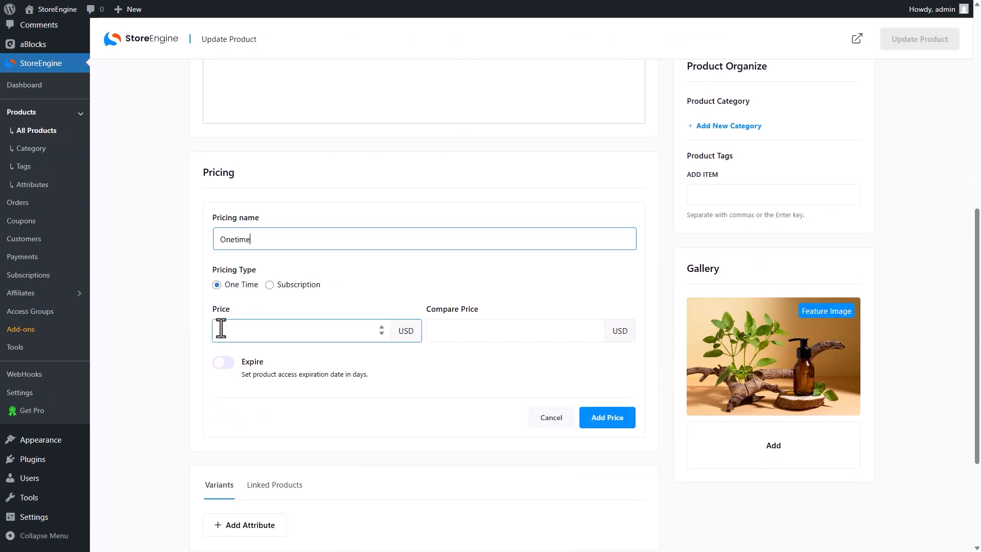
{"action": "left_click", "coordinate": [440, 334]}
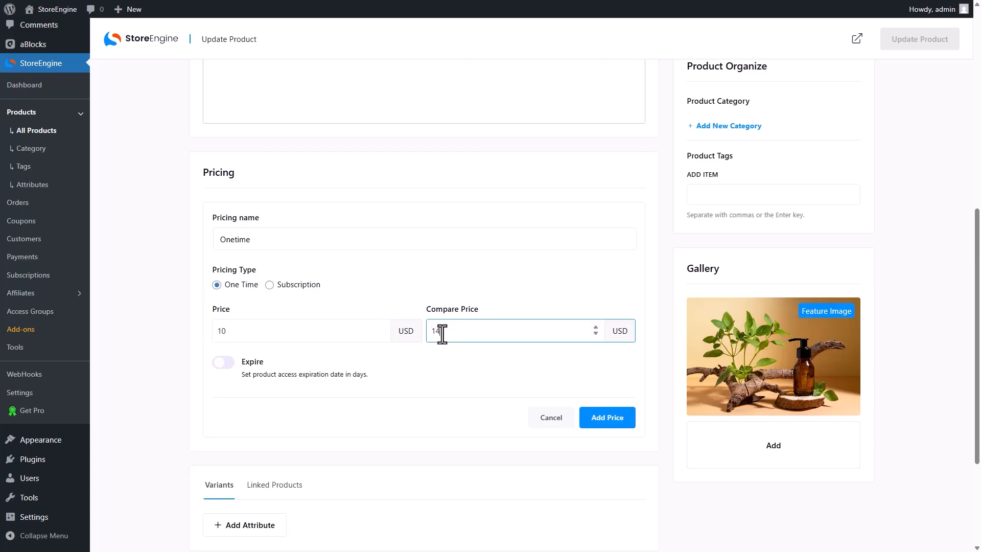
{"action": "left_click", "coordinate": [611, 417]}
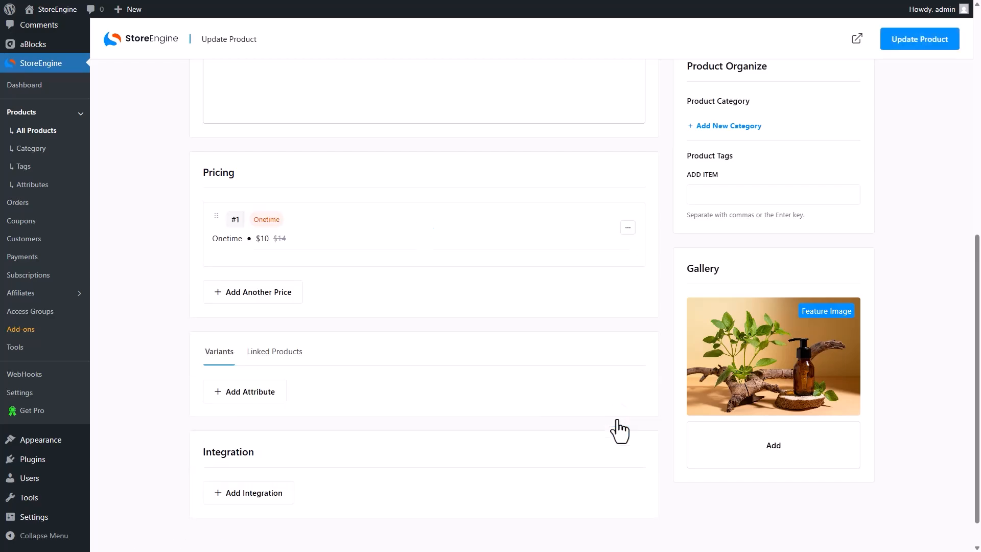
{"action": "scroll", "coordinate": [617, 419], "scroll_direction": "up", "scroll_amount": 10}
{"action": "left_click", "coordinate": [928, 85]}
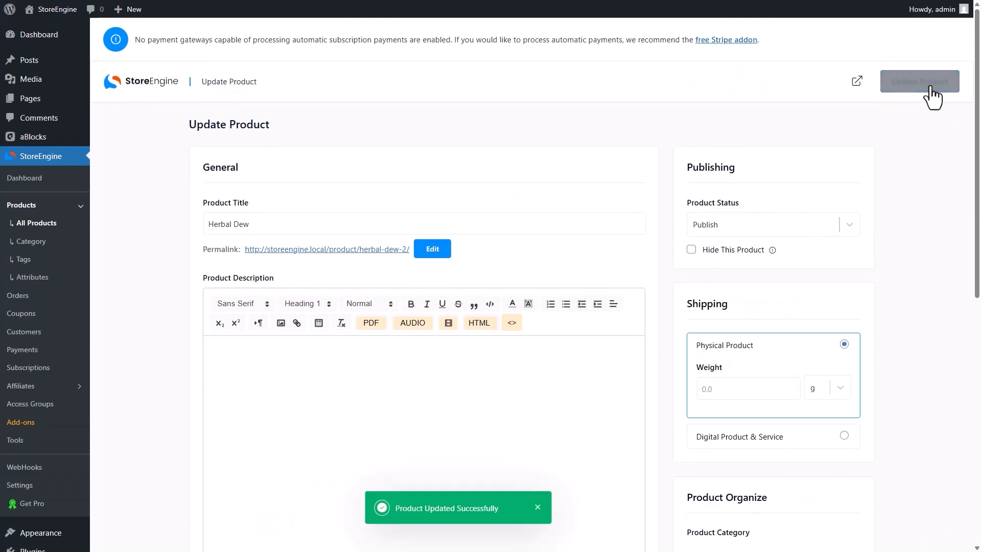
Review the All Products list, then go to the All Pages list
{"action": "left_click", "coordinate": [61, 225]}
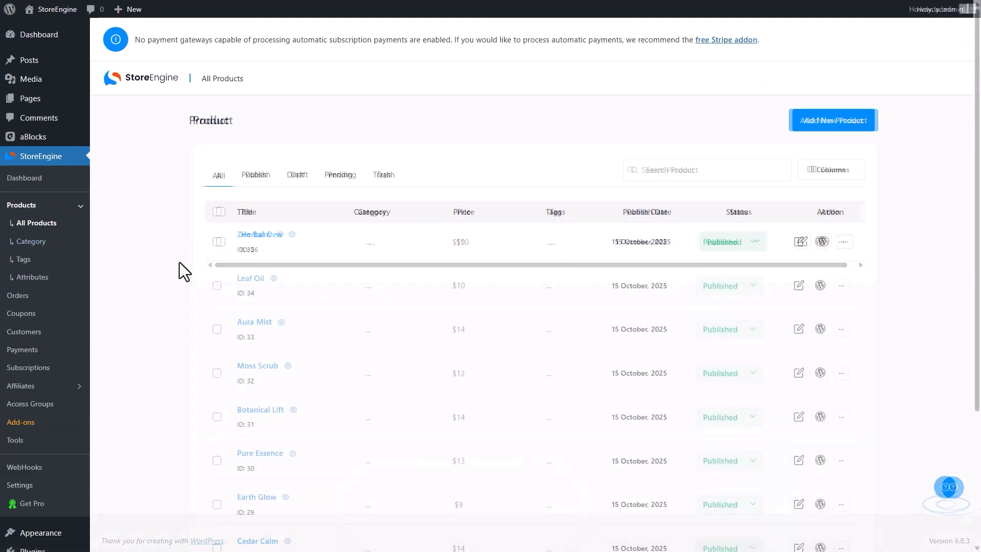
{"action": "scroll", "coordinate": [179, 262], "scroll_direction": "down", "scroll_amount": 3}
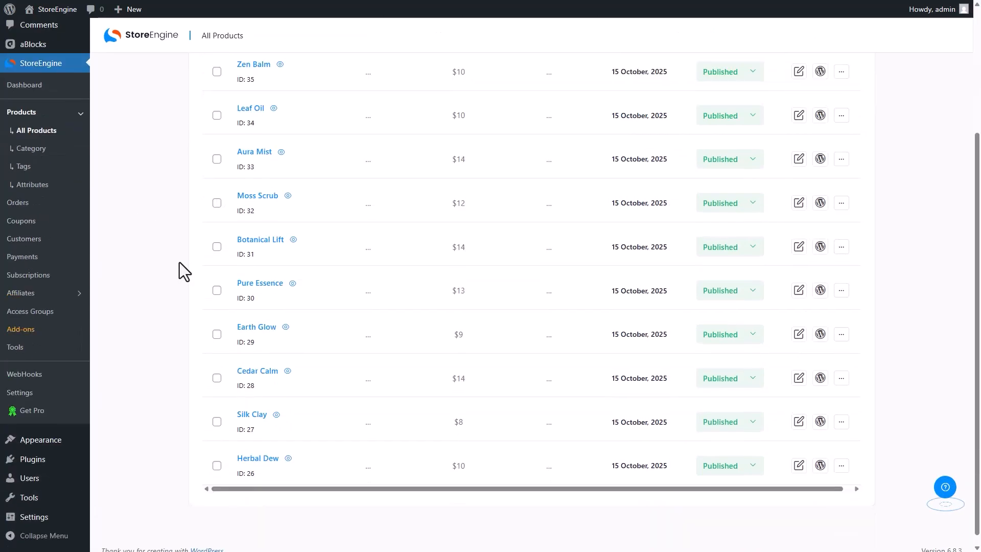
{"action": "scroll", "coordinate": [179, 263], "scroll_direction": "up", "scroll_amount": 3}
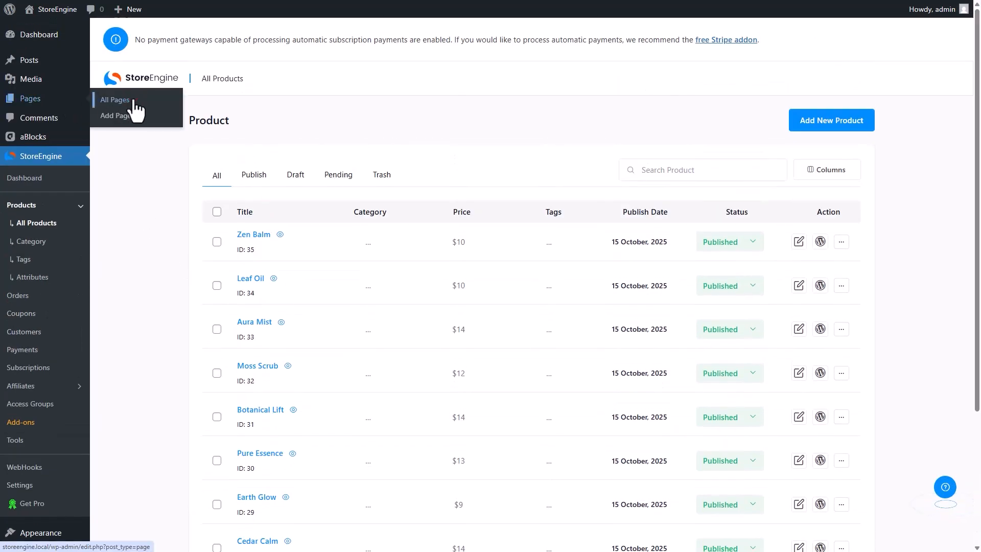
{"action": "left_click", "coordinate": [136, 109]}
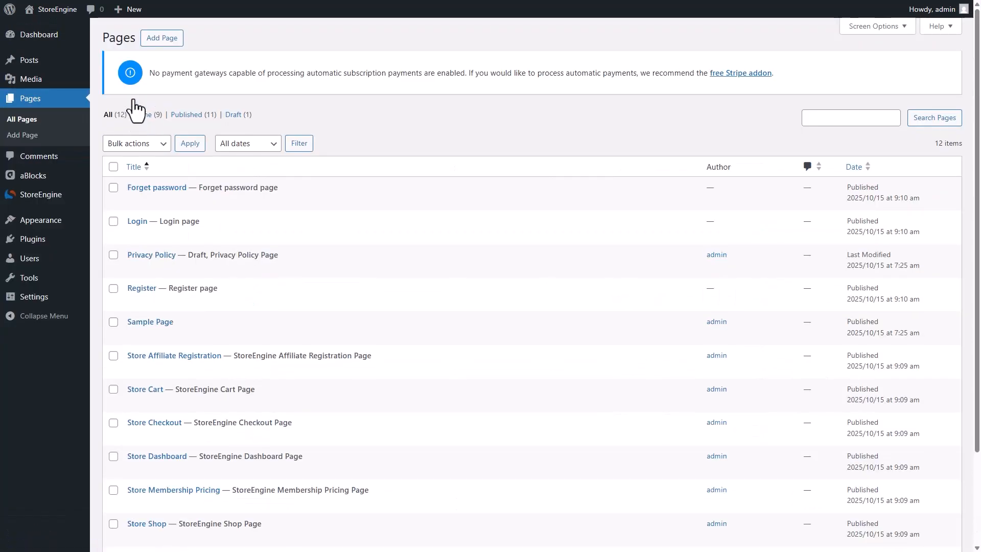
{"action": "scroll", "coordinate": [195, 416], "scroll_direction": "down", "scroll_amount": 3}
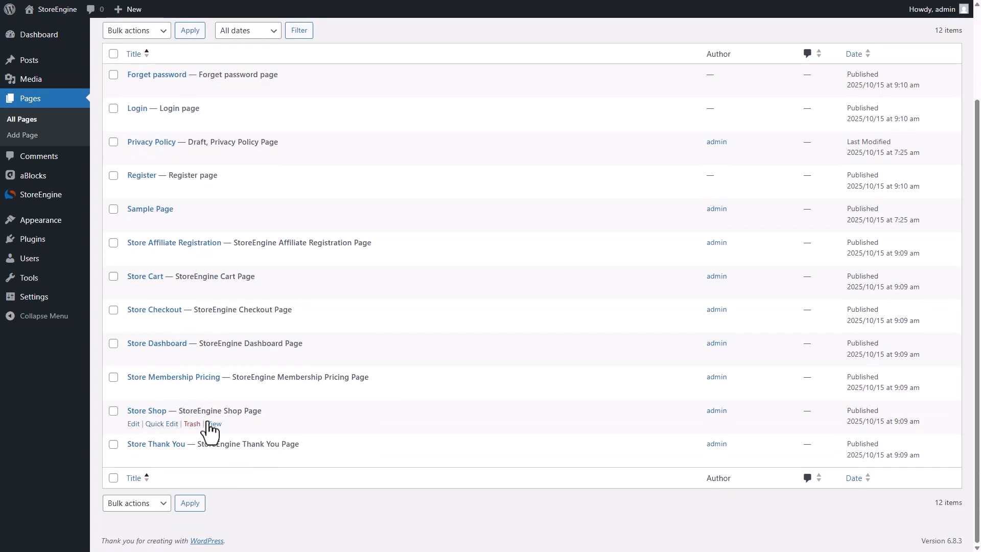
View the Store Shop page in a new tab, then return to the Pages list
{"action": "right_click", "coordinate": [219, 434]}
{"action": "left_click", "coordinate": [247, 311]}
{"action": "key", "text": "ctrl+Tab"}
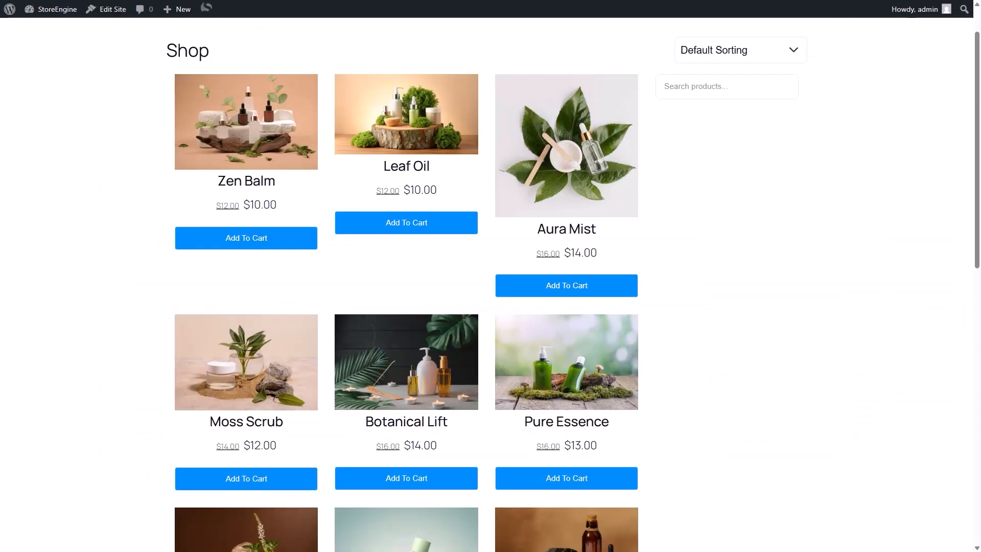
{"action": "scroll", "coordinate": [491, 284], "scroll_direction": "down", "scroll_amount": 4}
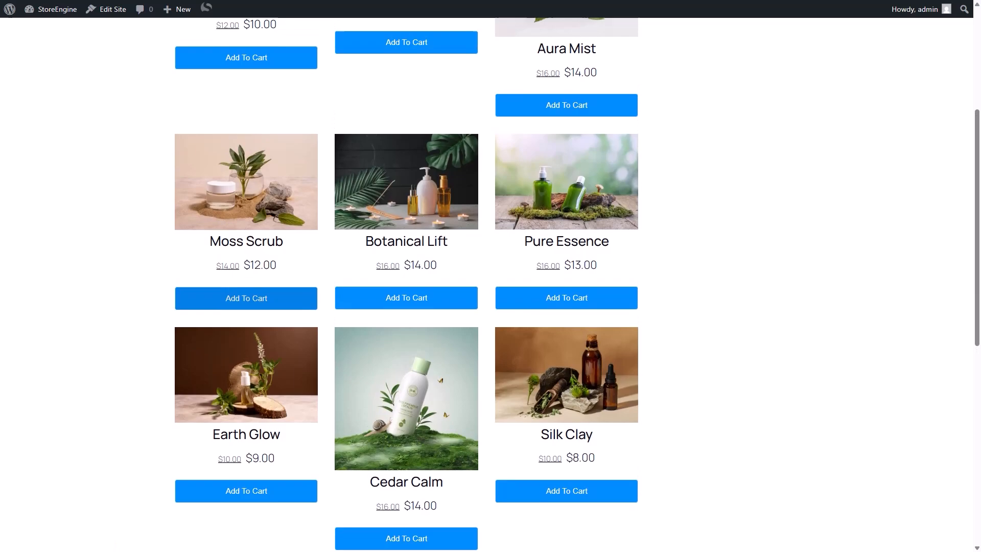
{"action": "scroll", "coordinate": [490, 284], "scroll_direction": "up", "scroll_amount": 1}
{"action": "key", "text": "ctrl+shift+Tab"}
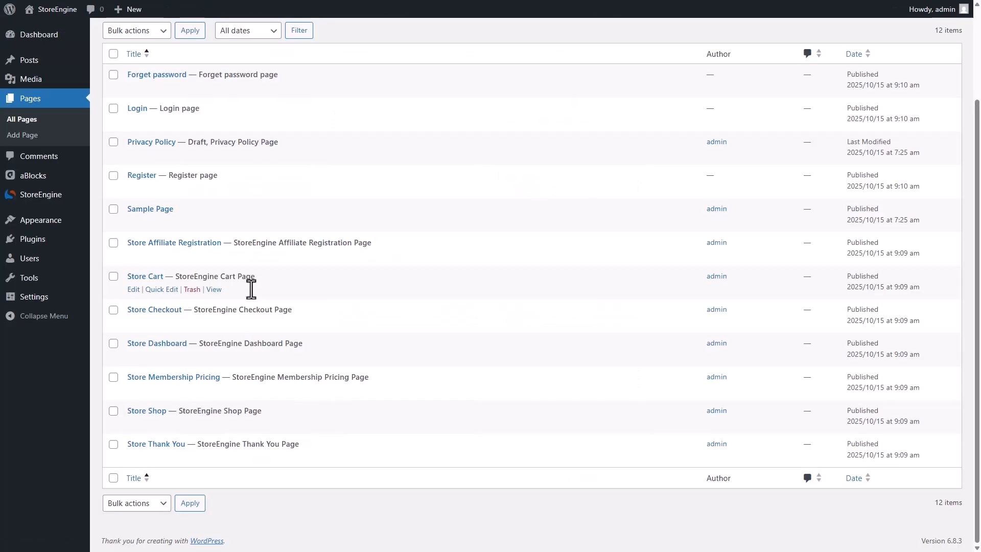
Browse the aBlocks dashboard's Blocks/Extensions list and Template Kits
{"action": "mouse_move", "coordinate": [56, 179]}
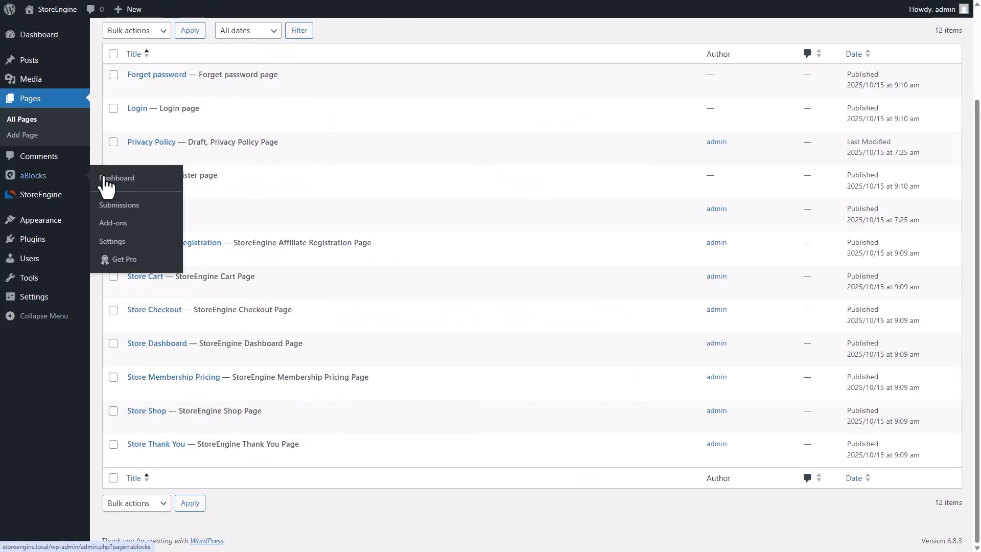
{"action": "left_click", "coordinate": [167, 190]}
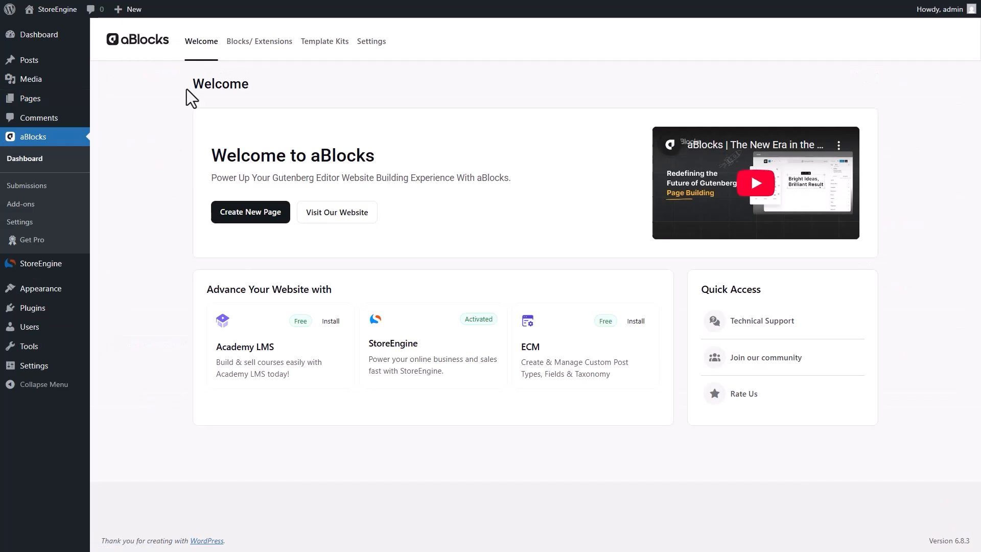
{"action": "left_click", "coordinate": [256, 41]}
{"action": "scroll", "coordinate": [273, 132], "scroll_direction": "down", "scroll_amount": 15}
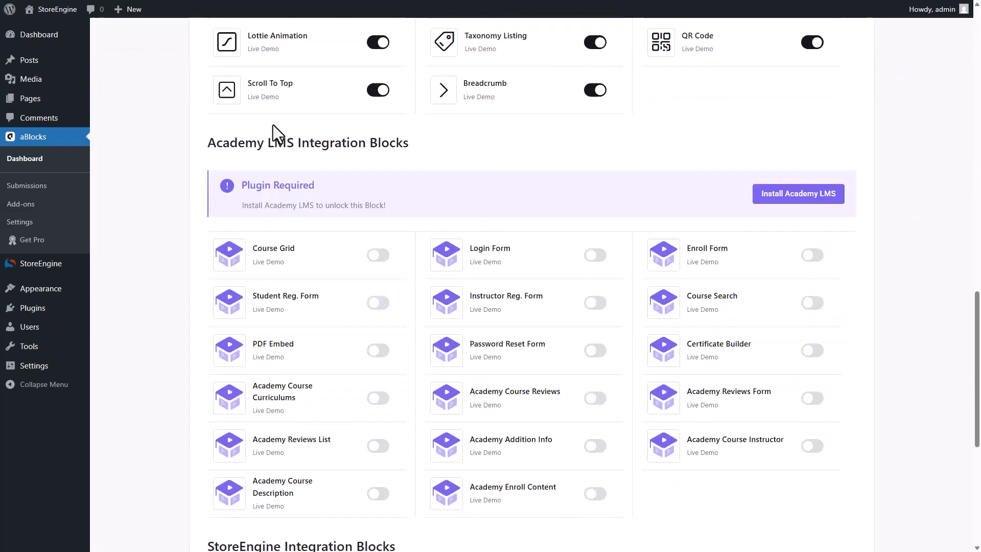
{"action": "scroll", "coordinate": [273, 132], "scroll_direction": "down", "scroll_amount": 5}
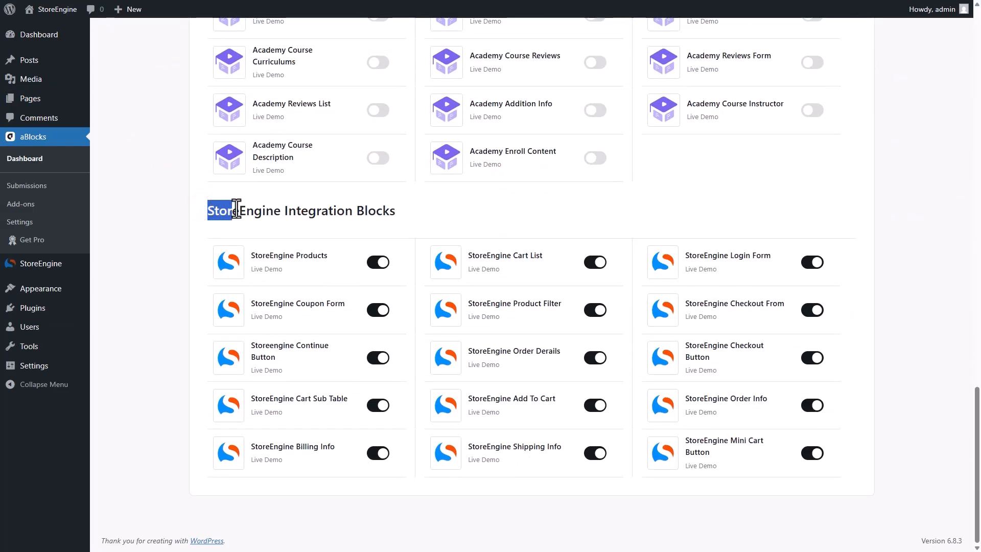
{"action": "left_click_drag", "start_coordinate": [236, 210], "coordinate": [400, 211]}
{"action": "left_click", "coordinate": [400, 210]}
{"action": "scroll", "coordinate": [558, 292], "scroll_direction": "up", "scroll_amount": 20}
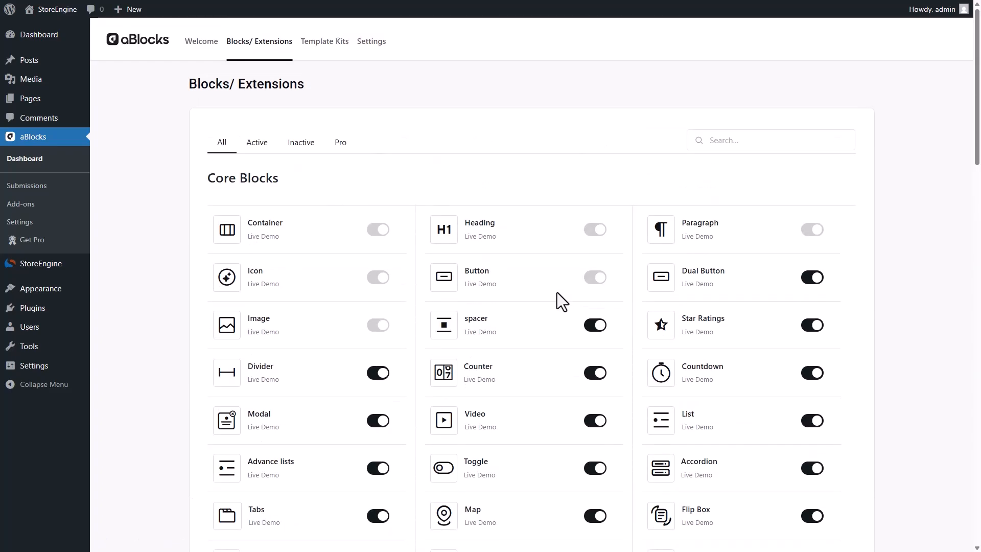
{"action": "left_click", "coordinate": [326, 47]}
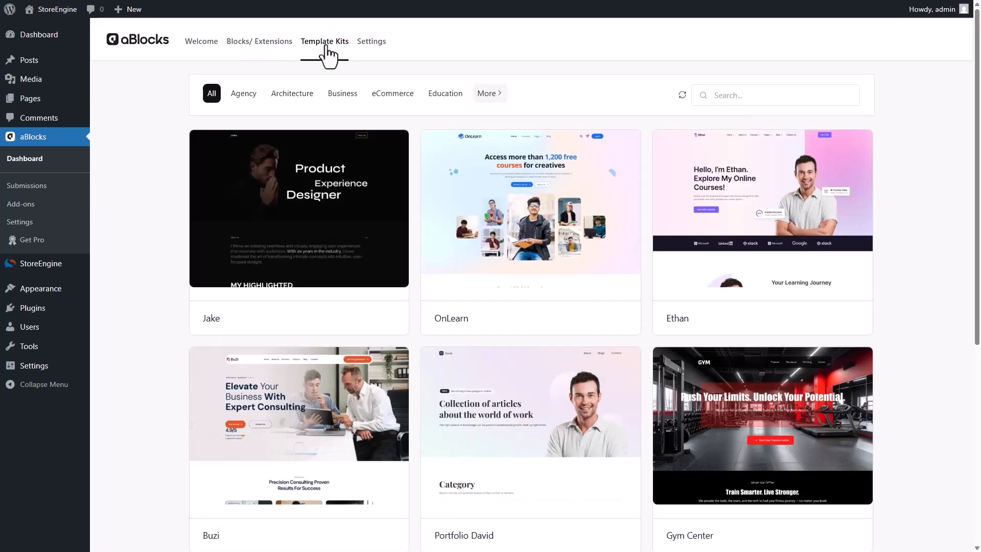
Enable Asset Generation in aBlocks settings, save, and return to Template Kits
{"action": "left_click", "coordinate": [370, 45]}
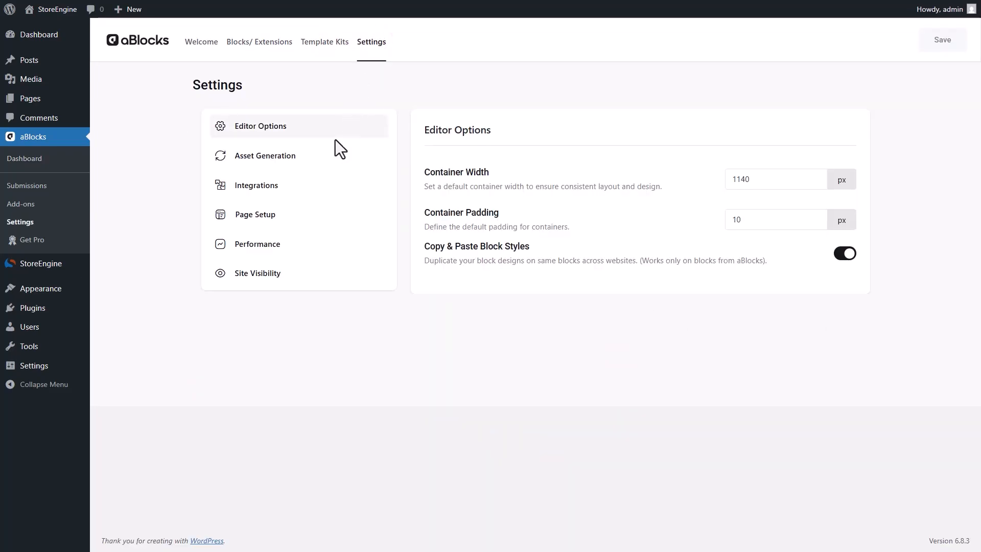
{"action": "left_click", "coordinate": [320, 198]}
{"action": "left_click", "coordinate": [327, 156]}
{"action": "left_click", "coordinate": [845, 173]}
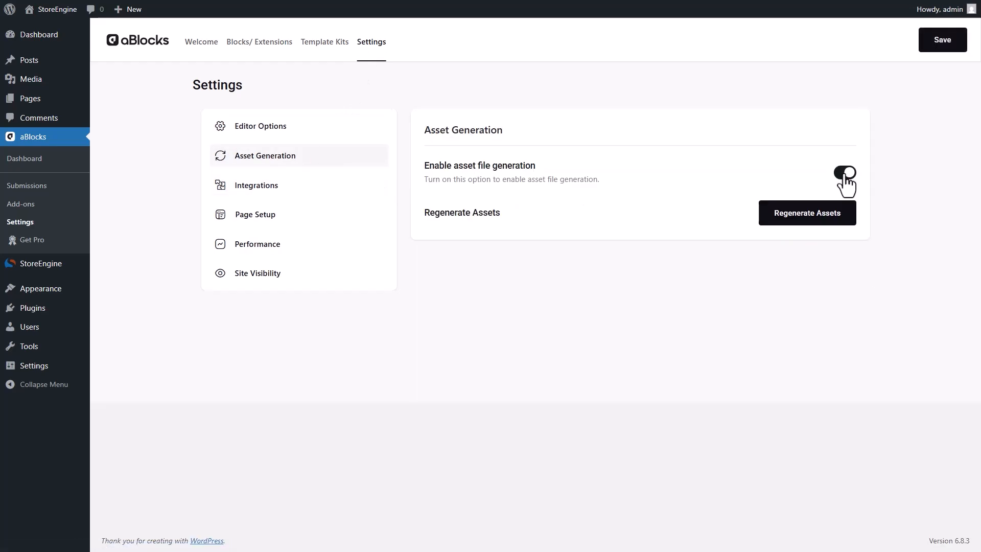
{"action": "left_click", "coordinate": [933, 48]}
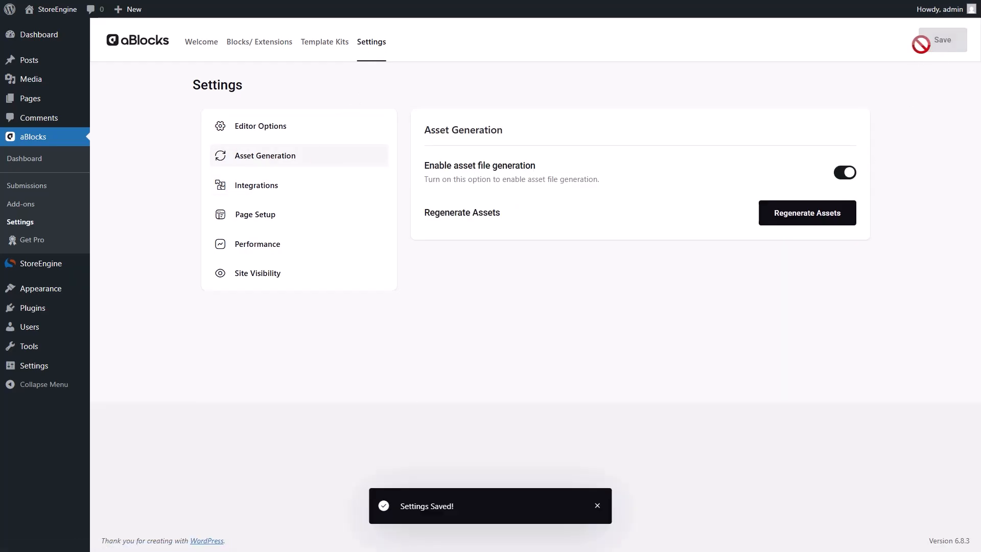
{"action": "left_click", "coordinate": [323, 43]}
Live-preview the Glowistry template kit, scroll through the demo, and start its import
{"action": "scroll", "coordinate": [397, 101], "scroll_direction": "down", "scroll_amount": 10}
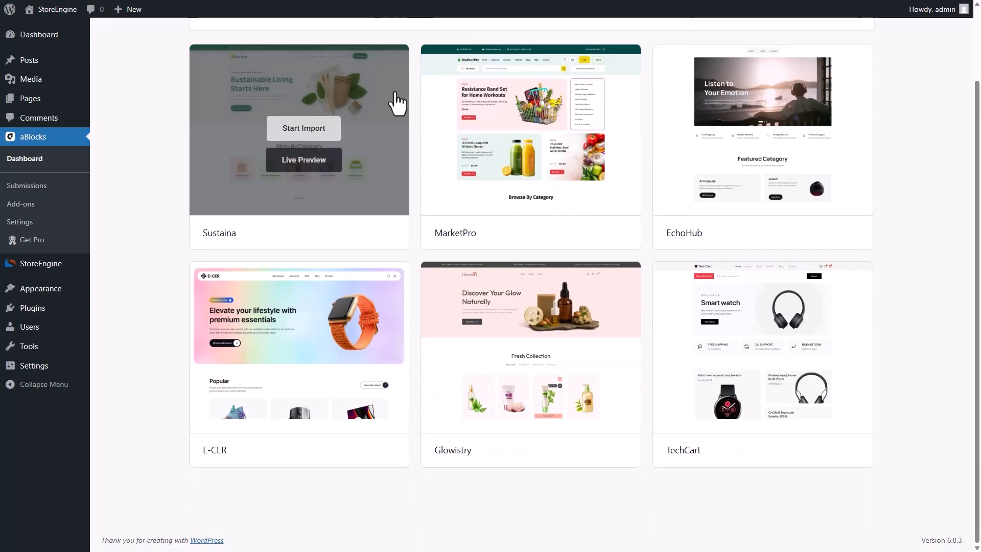
{"action": "mouse_move", "coordinate": [522, 404]}
{"action": "left_click", "coordinate": [536, 378]}
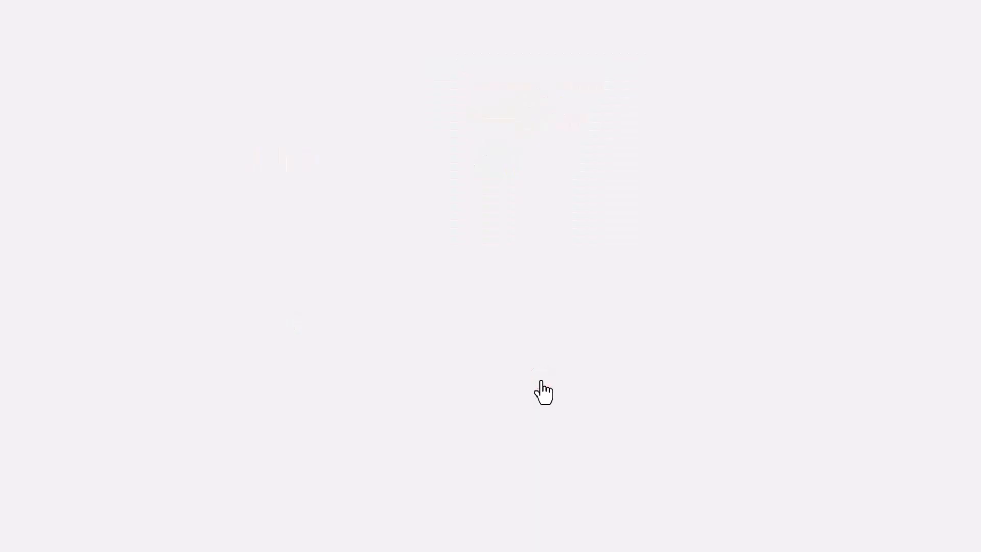
{"action": "scroll", "coordinate": [541, 393], "scroll_direction": "down", "scroll_amount": 5}
{"action": "scroll", "coordinate": [490, 276], "scroll_direction": "down", "scroll_amount": 20}
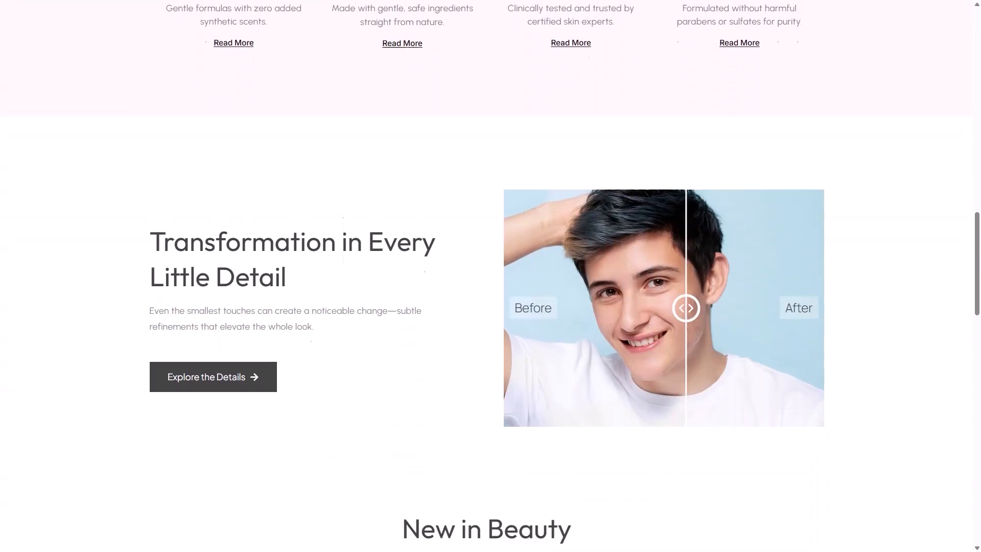
{"action": "scroll", "coordinate": [491, 276], "scroll_direction": "down", "scroll_amount": 7}
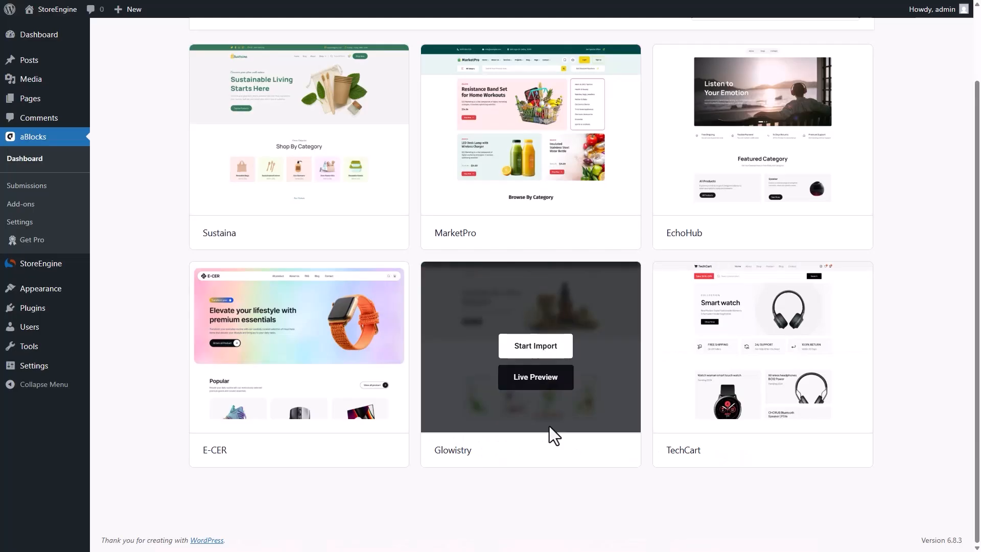
{"action": "left_click", "coordinate": [538, 346]}
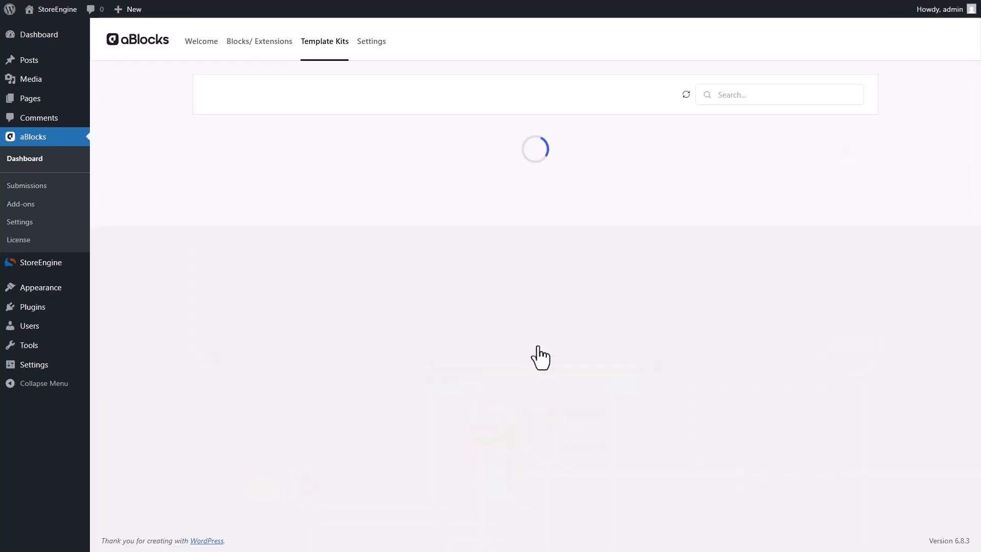
Filter the kit gallery to eCommerce and begin the Glowistry kit import
{"action": "scroll", "coordinate": [538, 347], "scroll_direction": "down", "scroll_amount": 6}
{"action": "scroll", "coordinate": [538, 353], "scroll_direction": "up", "scroll_amount": 5}
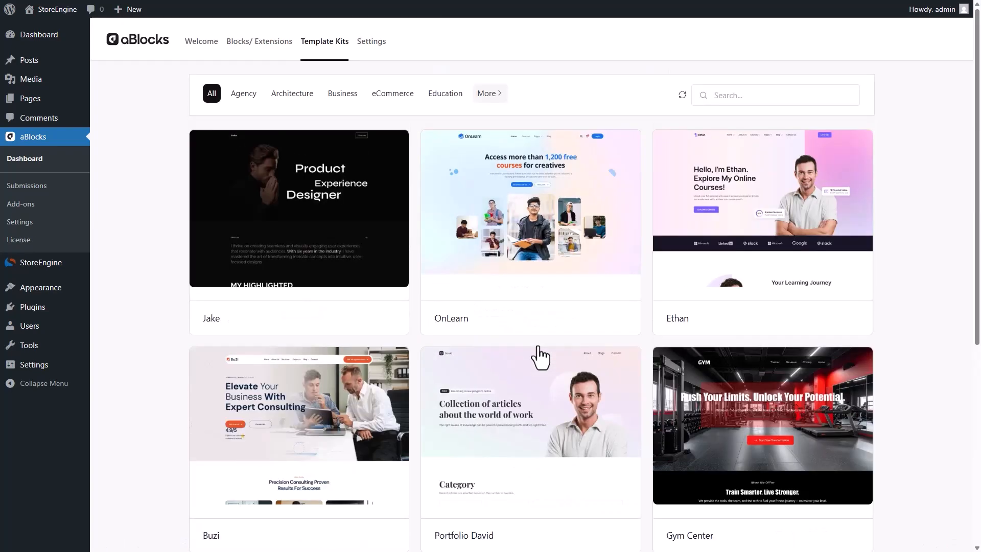
{"action": "left_click", "coordinate": [401, 100]}
{"action": "scroll", "coordinate": [398, 102], "scroll_direction": "down", "scroll_amount": 2}
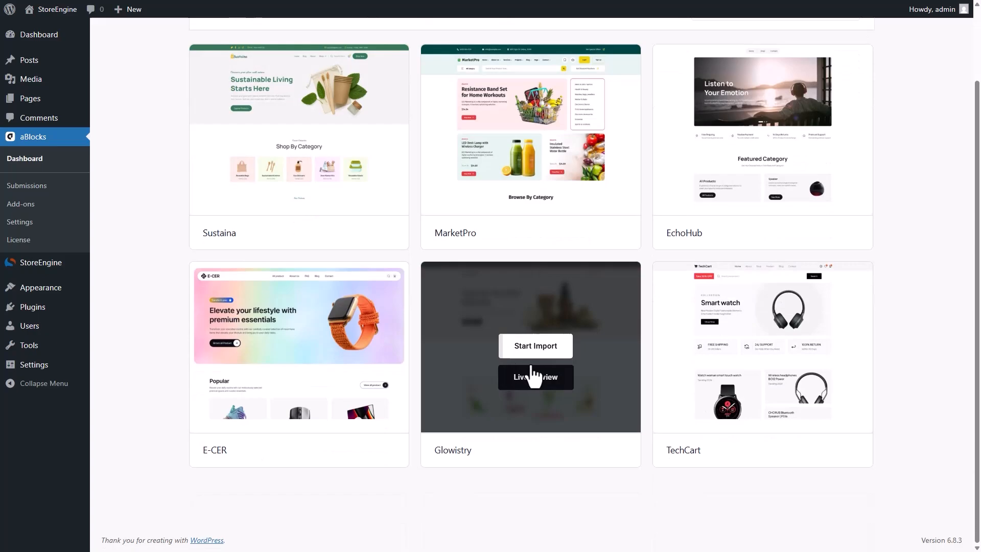
{"action": "left_click", "coordinate": [533, 345]}
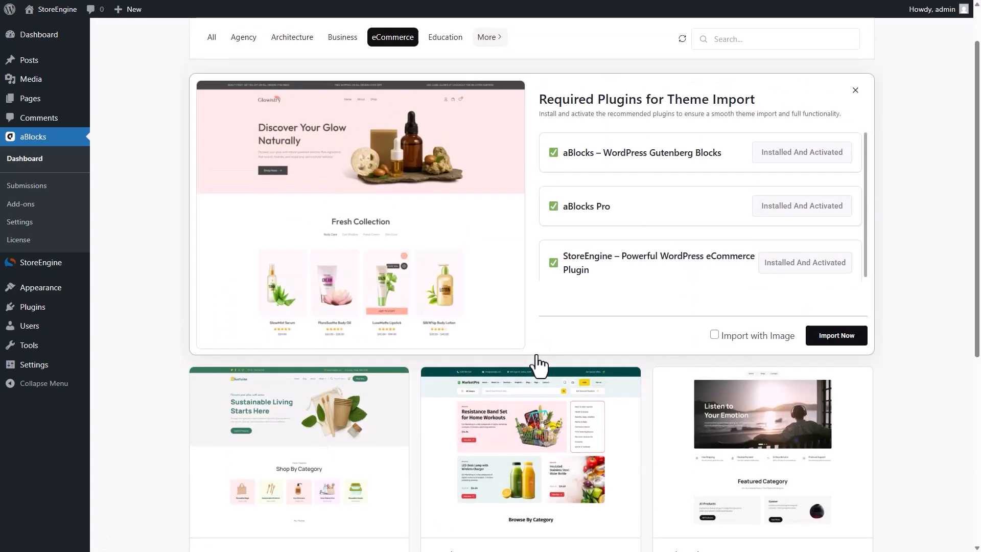
{"action": "left_click", "coordinate": [560, 212]}
Import the Glowistry demo with images, confirm replacing header, footer and homepage, and visit the site
{"action": "left_click", "coordinate": [830, 339]}
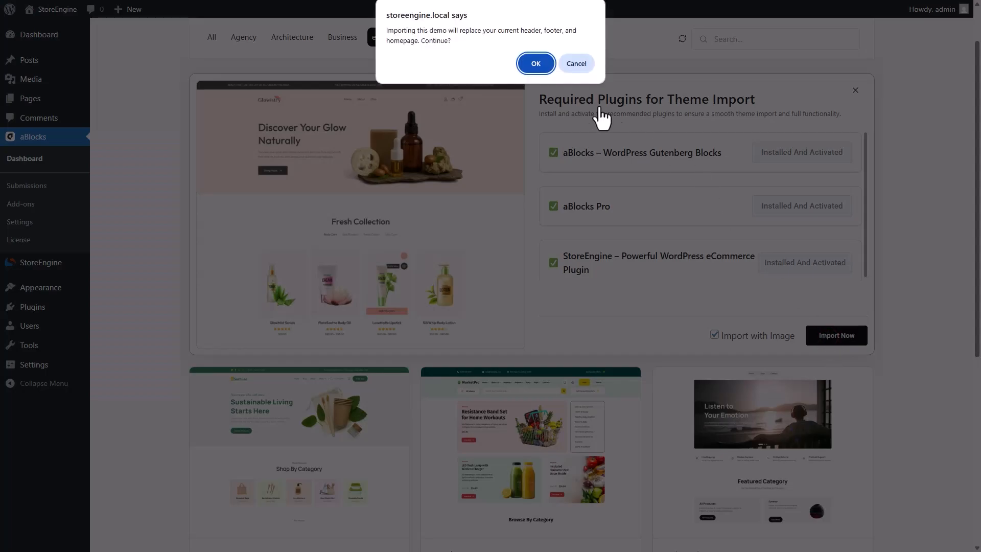
{"action": "left_click", "coordinate": [535, 65]}
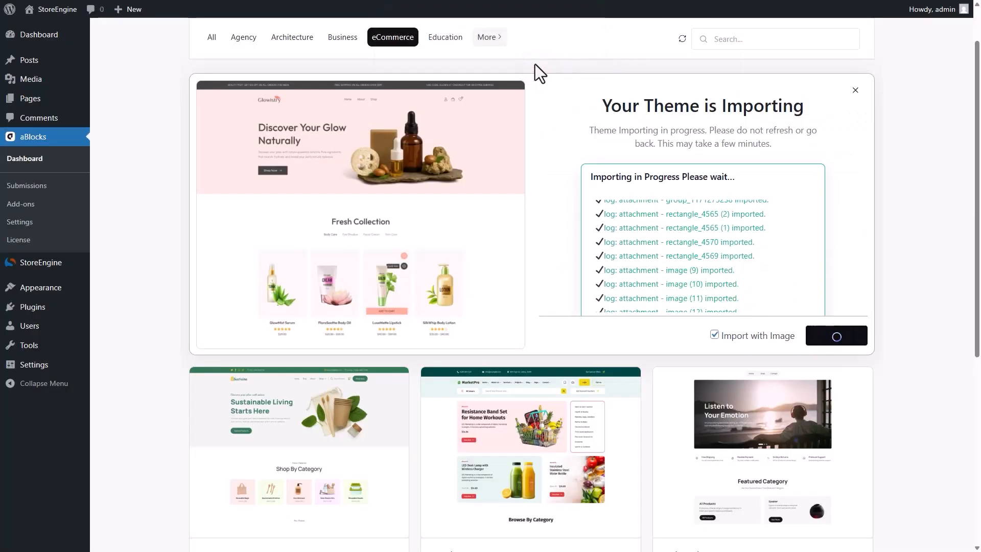
{"action": "left_click", "coordinate": [833, 341]}
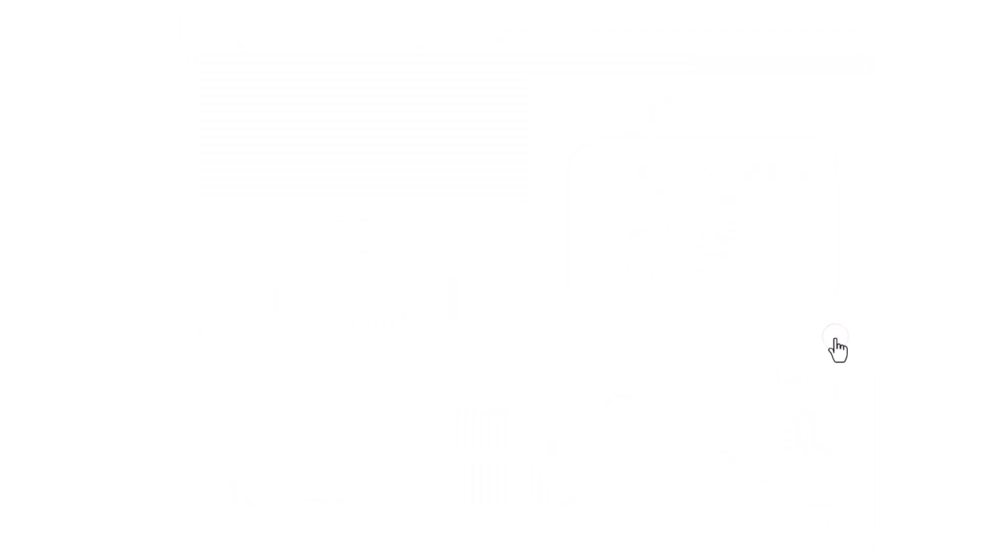
Scroll through the imported Glowistry storefront and open the Home page in the block editor
{"action": "scroll", "coordinate": [667, 392], "scroll_direction": "down", "scroll_amount": 20}
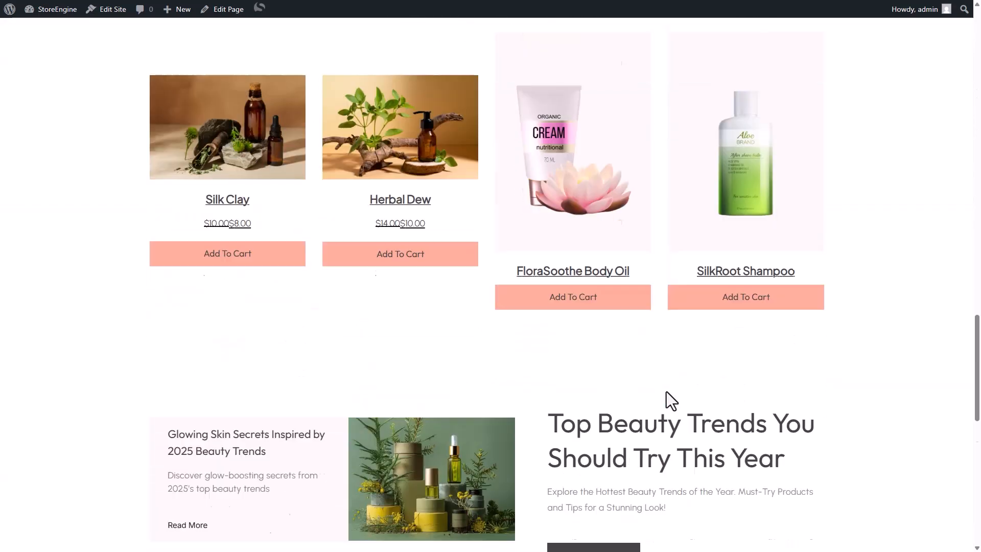
{"action": "scroll", "coordinate": [667, 391], "scroll_direction": "down", "scroll_amount": 10}
{"action": "scroll", "coordinate": [666, 391], "scroll_direction": "up", "scroll_amount": 20}
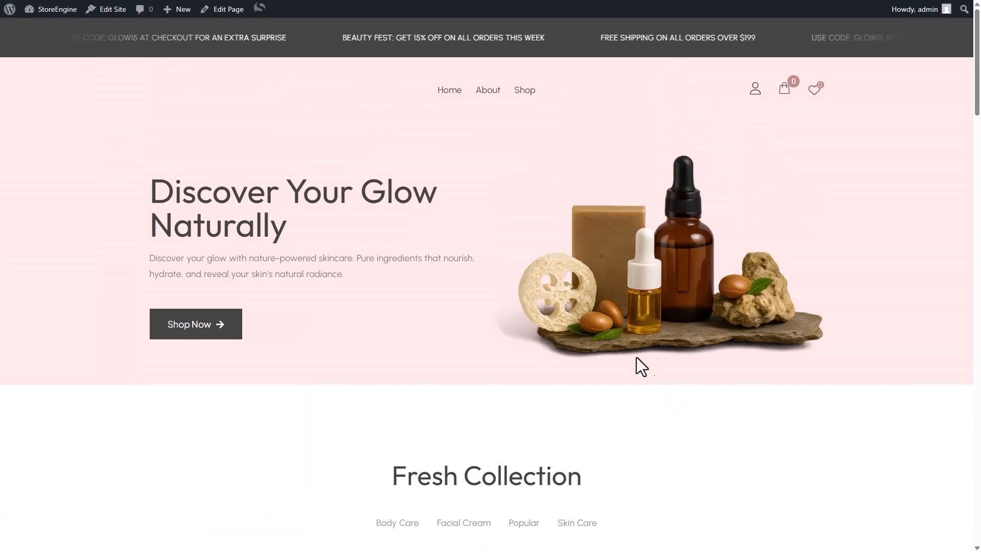
{"action": "left_click", "coordinate": [231, 14]}
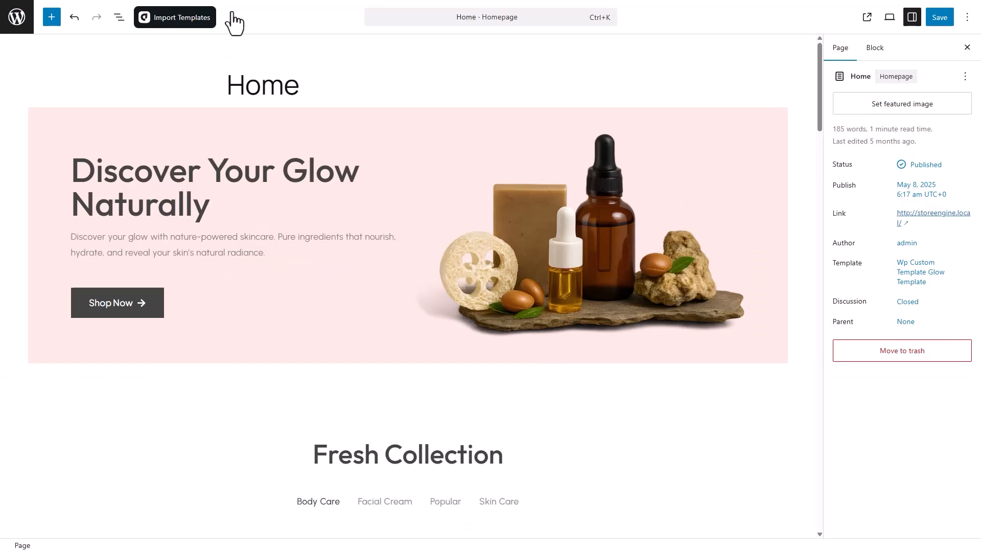
Insert a StoreEngine Products block at the end of the product-grid container
{"action": "scroll", "coordinate": [261, 172], "scroll_direction": "down", "scroll_amount": 10}
{"action": "left_click", "coordinate": [456, 321]}
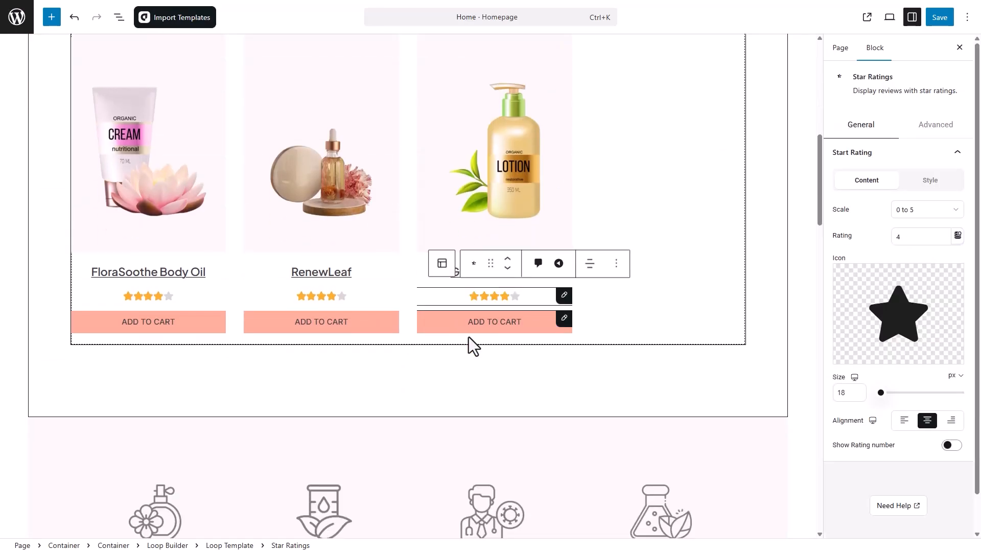
{"action": "left_click", "coordinate": [498, 367]}
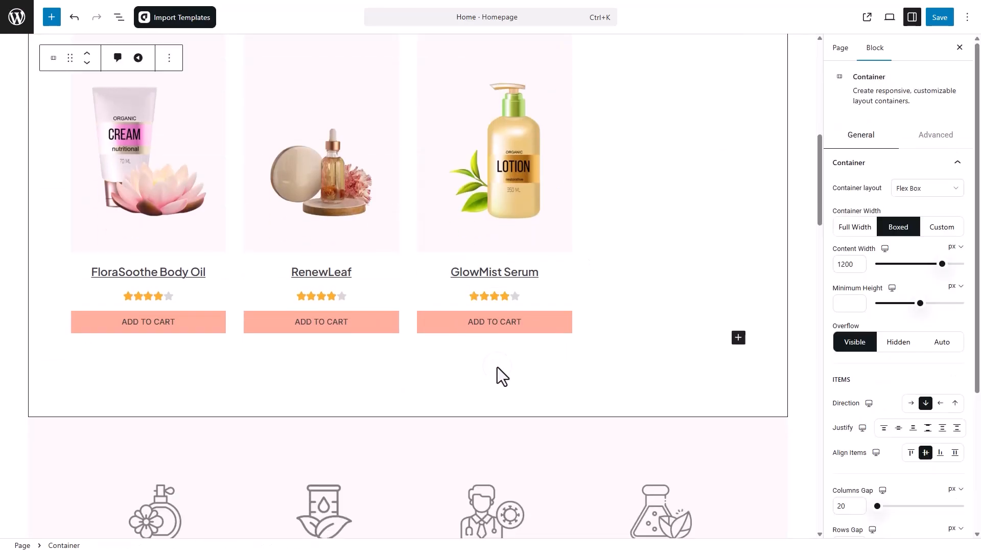
{"action": "left_click", "coordinate": [738, 339]}
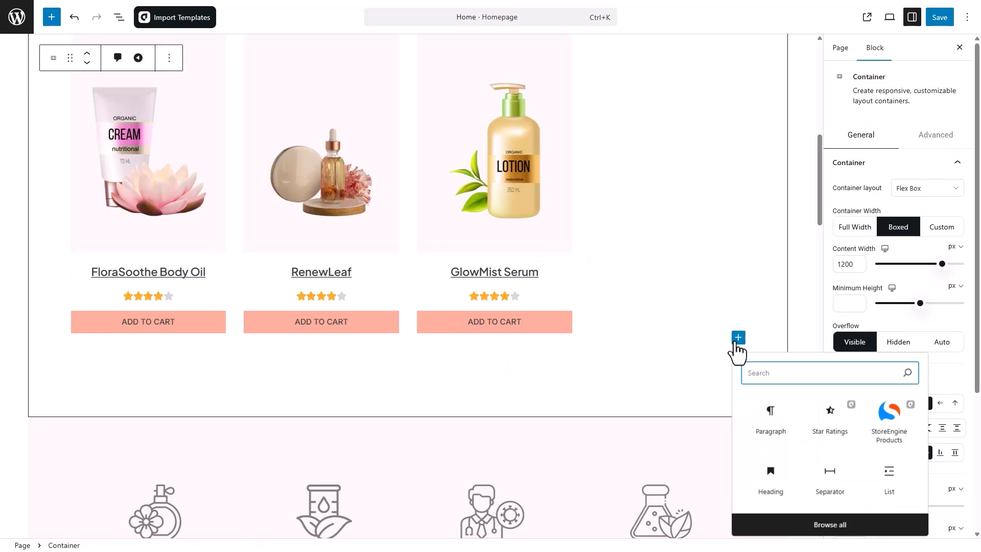
{"action": "left_click", "coordinate": [793, 529]}
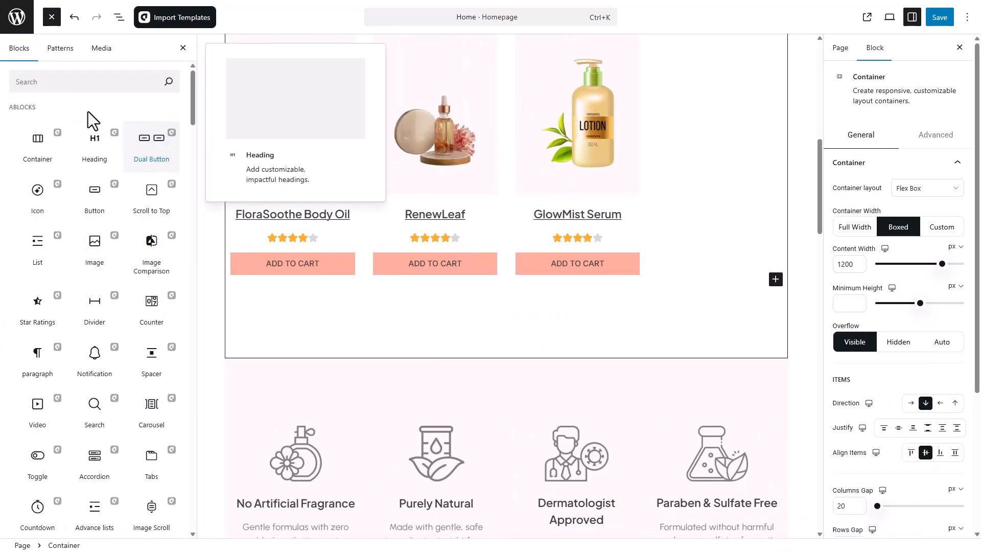
{"action": "type", "text": "StoreEngine"}
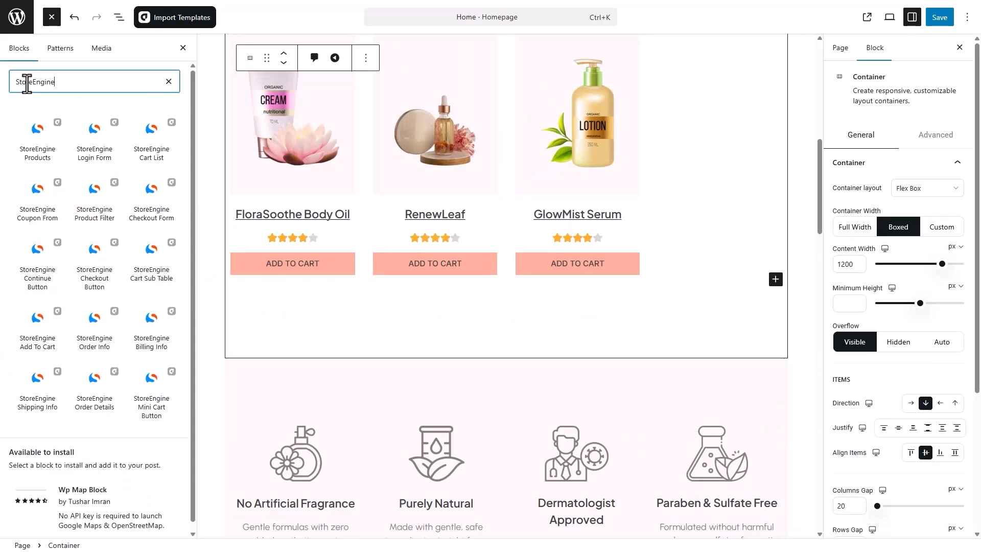
{"action": "mouse_move", "coordinate": [43, 156]}
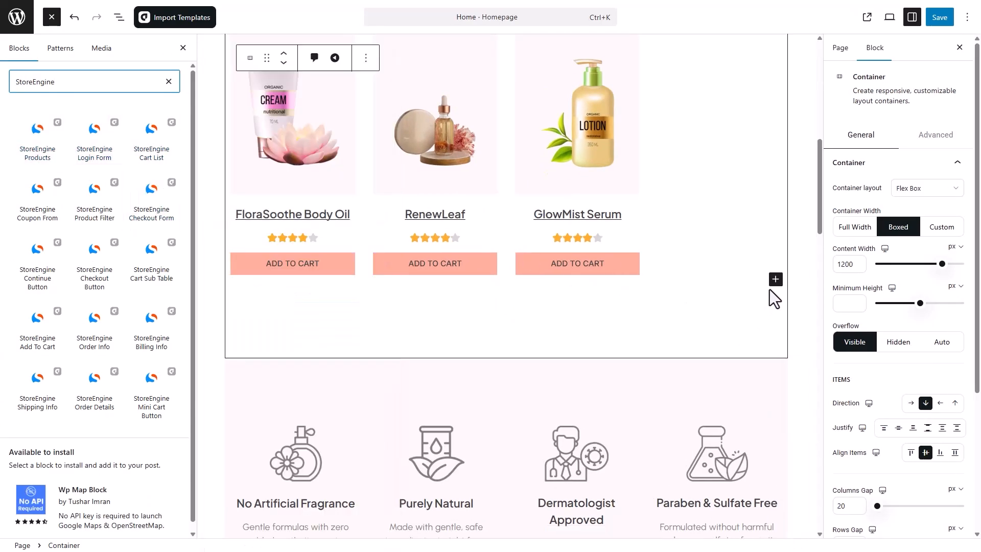
{"action": "left_click", "coordinate": [775, 280]}
{"action": "type", "text": "StoreE"}
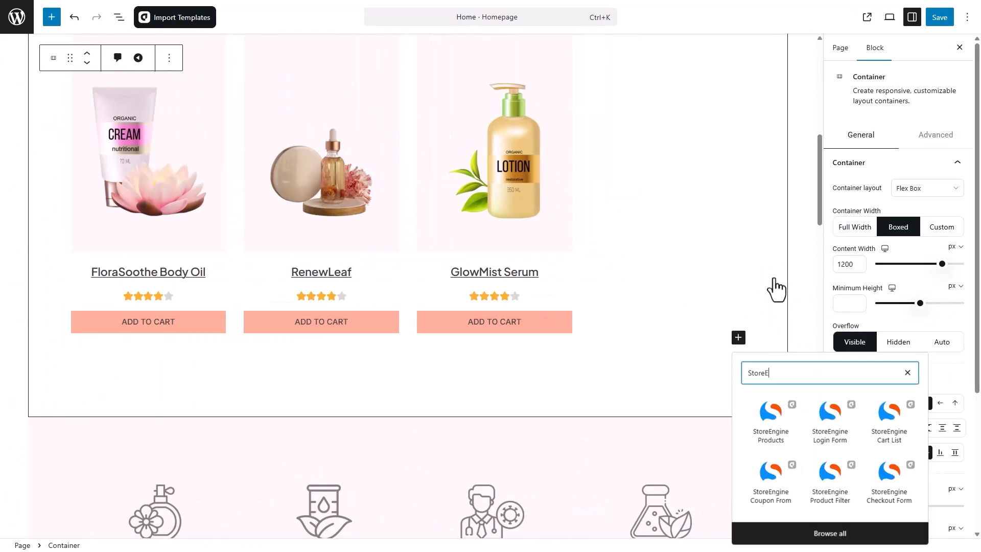
{"action": "type", "text": "ngine Products"}
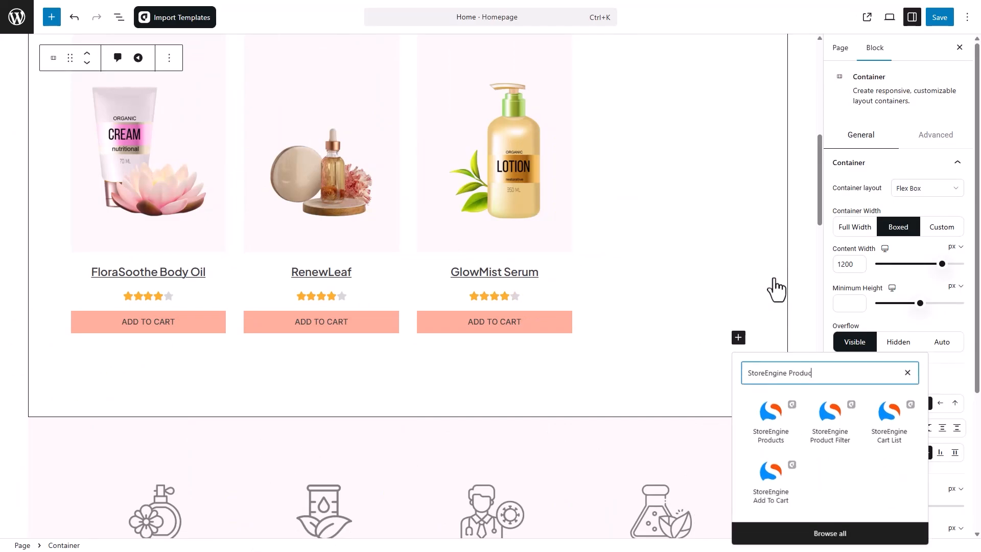
{"action": "left_click", "coordinate": [776, 416]}
Set the StoreEngine Products block to show 6 products per page
{"action": "scroll", "coordinate": [775, 423], "scroll_direction": "down", "scroll_amount": 6}
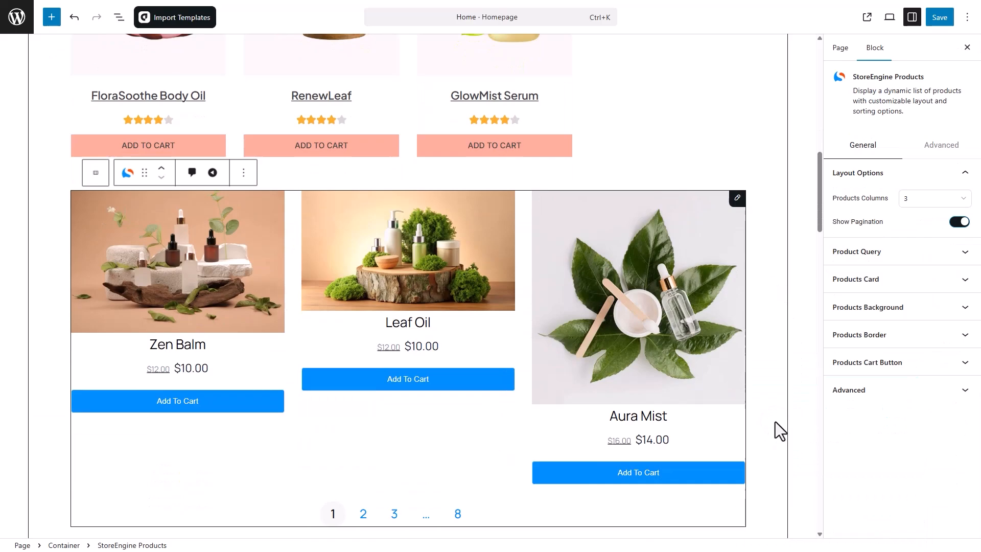
{"action": "scroll", "coordinate": [716, 263], "scroll_direction": "up", "scroll_amount": 3}
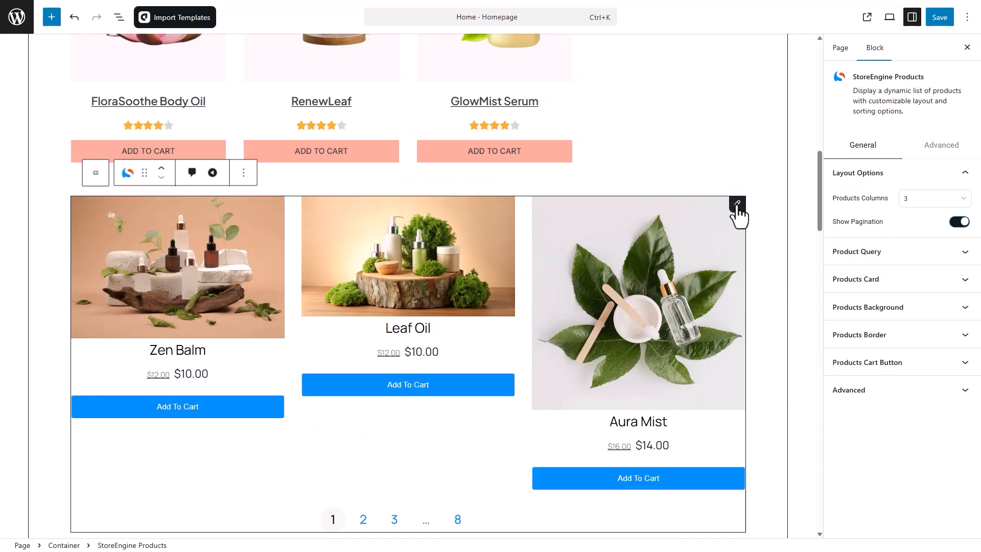
{"action": "left_click", "coordinate": [915, 253]}
{"action": "left_click_drag", "start_coordinate": [846, 290], "coordinate": [835, 292]}
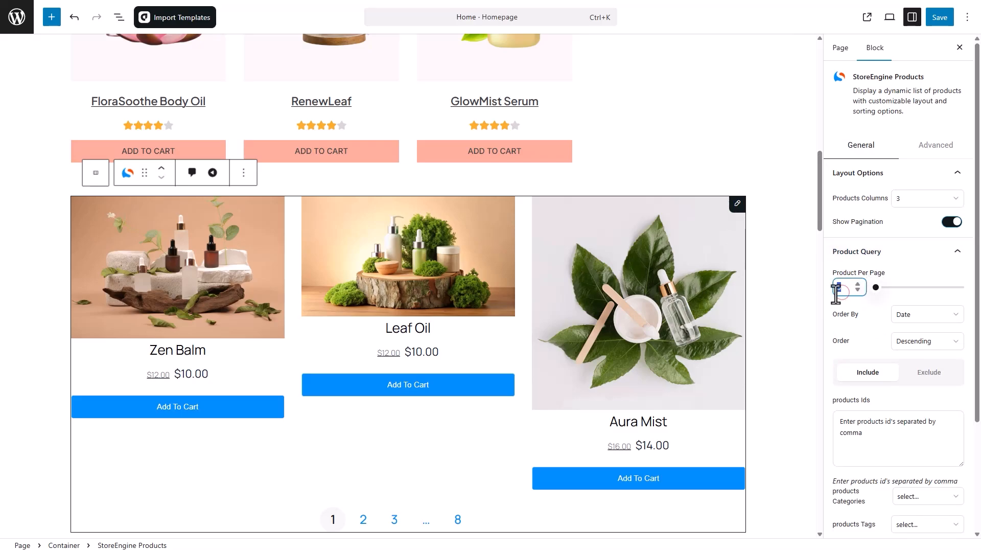
{"action": "type", "text": "6"}
{"action": "left_click", "coordinate": [929, 262]}
Try a product title colour and price size 36, then reset the price size to default
{"action": "left_click", "coordinate": [943, 280]}
{"action": "scroll", "coordinate": [920, 265], "scroll_direction": "down", "scroll_amount": 3}
{"action": "left_click", "coordinate": [900, 239]}
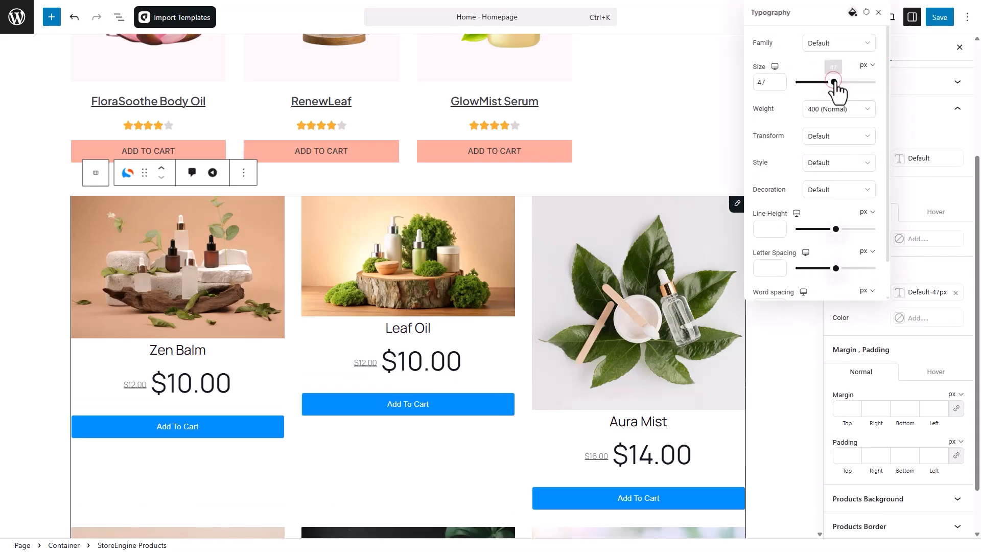
{"action": "left_click_drag", "start_coordinate": [828, 92], "coordinate": [835, 91]}
{"action": "left_click", "coordinate": [866, 13]}
{"action": "left_click", "coordinate": [879, 12]}
Turn Show Pagination off and then back on for the products block
{"action": "scroll", "coordinate": [777, 250], "scroll_direction": "down", "scroll_amount": 6}
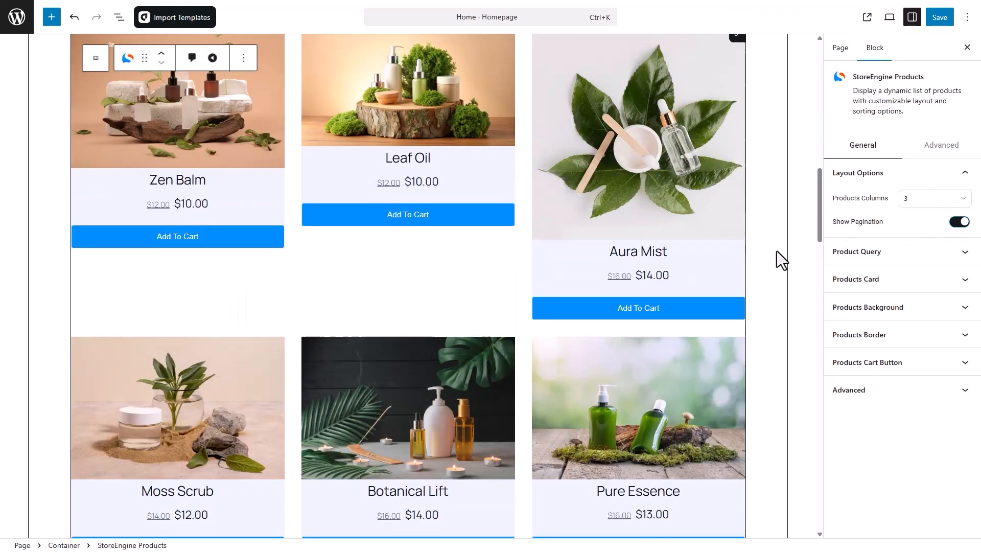
{"action": "left_click", "coordinate": [959, 222]}
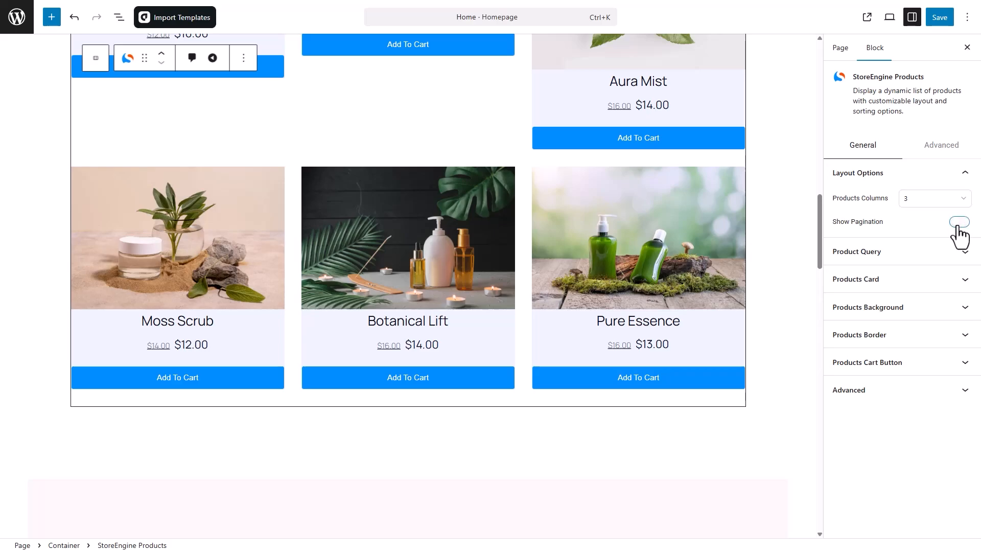
{"action": "left_click", "coordinate": [959, 225]}
{"action": "scroll", "coordinate": [808, 240], "scroll_direction": "up", "scroll_amount": 5}
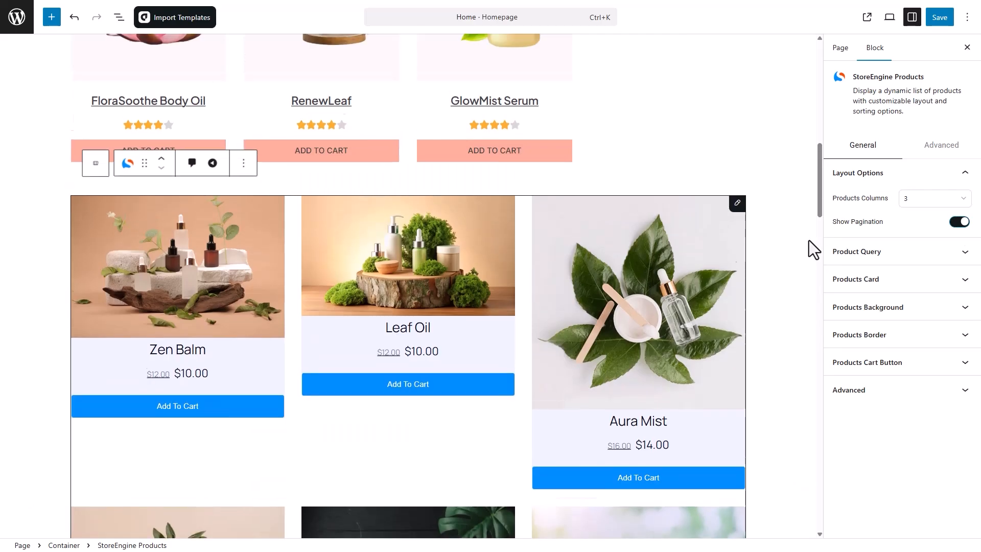
{"action": "scroll", "coordinate": [741, 214], "scroll_direction": "up", "scroll_amount": 4}
{"action": "scroll", "coordinate": [741, 214], "scroll_direction": "up", "scroll_amount": 2}
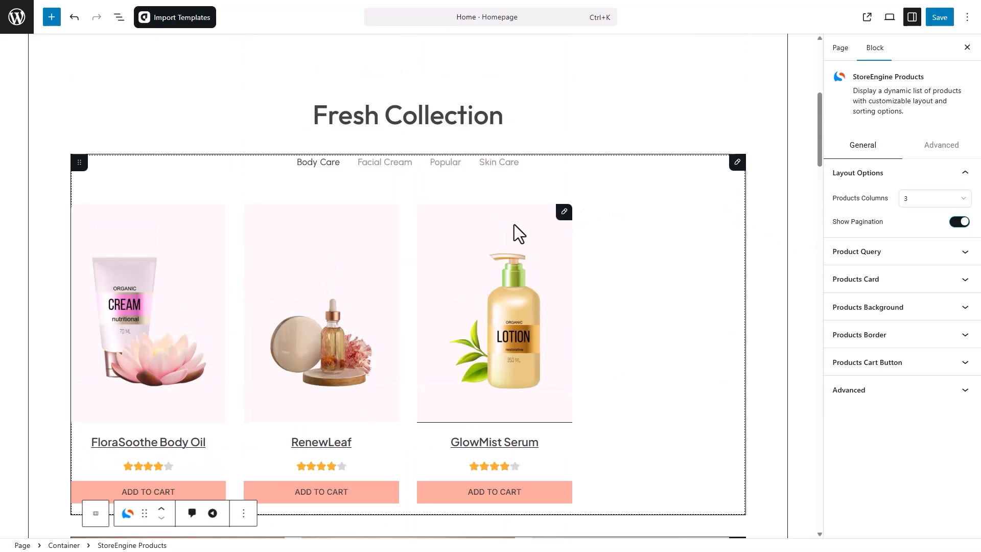
Select the Fresh Collection loop and review its settings: Product post type, 4 per page, categories
{"action": "left_click", "coordinate": [734, 174]}
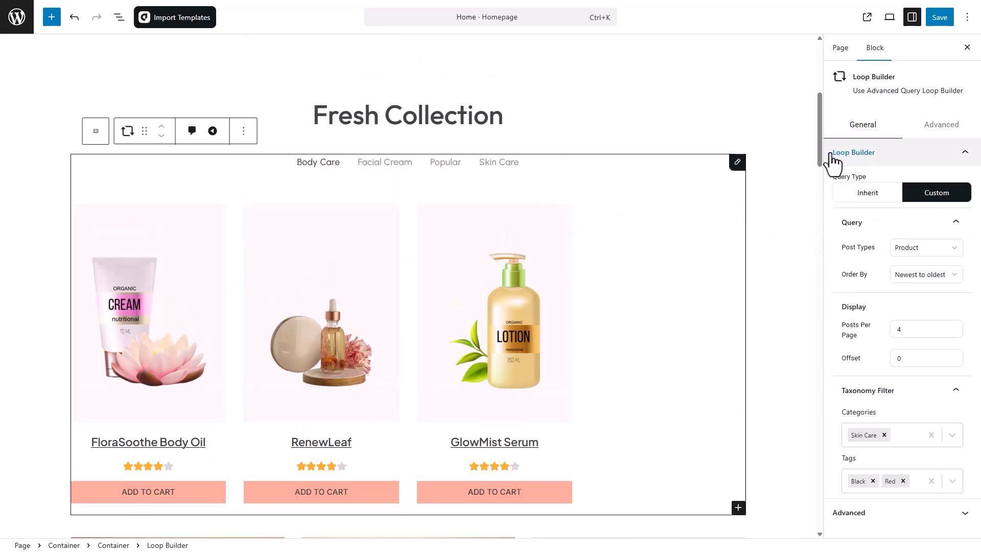
{"action": "left_click", "coordinate": [874, 154]}
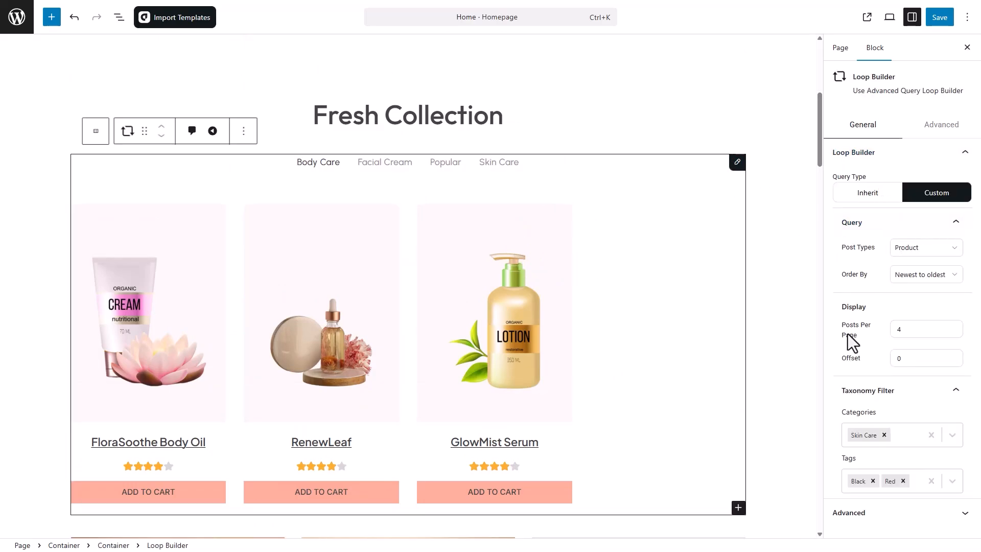
{"action": "left_click", "coordinate": [921, 247]}
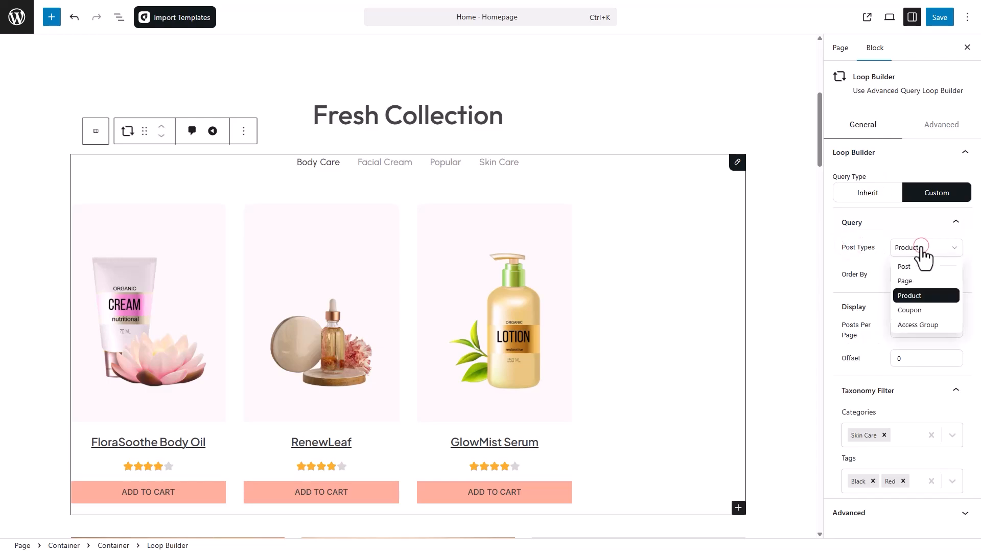
{"action": "left_click", "coordinate": [927, 296]}
{"action": "double_click", "coordinate": [900, 329]}
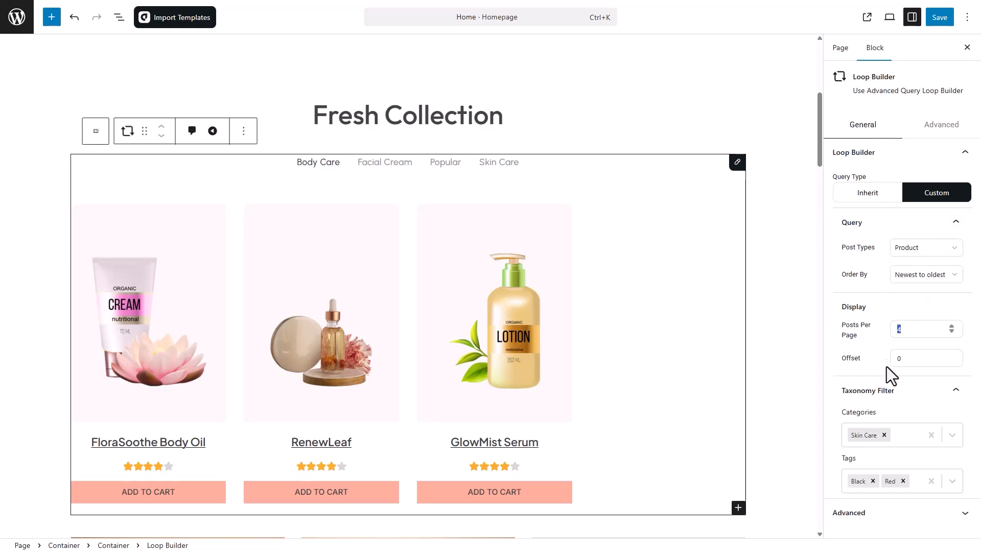
{"action": "left_click", "coordinate": [959, 441]}
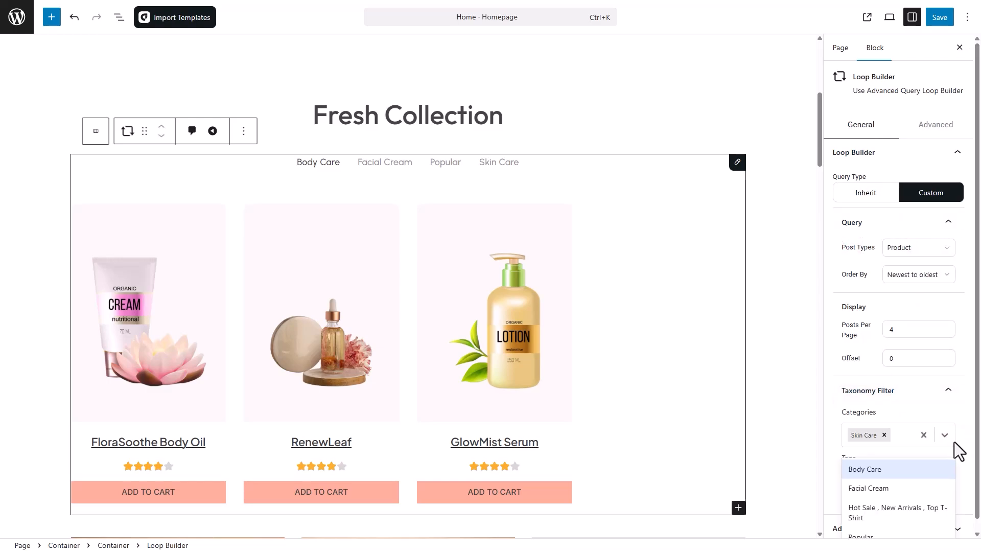
{"action": "scroll", "coordinate": [952, 449], "scroll_direction": "down", "scroll_amount": 1}
{"action": "left_click", "coordinate": [947, 429]}
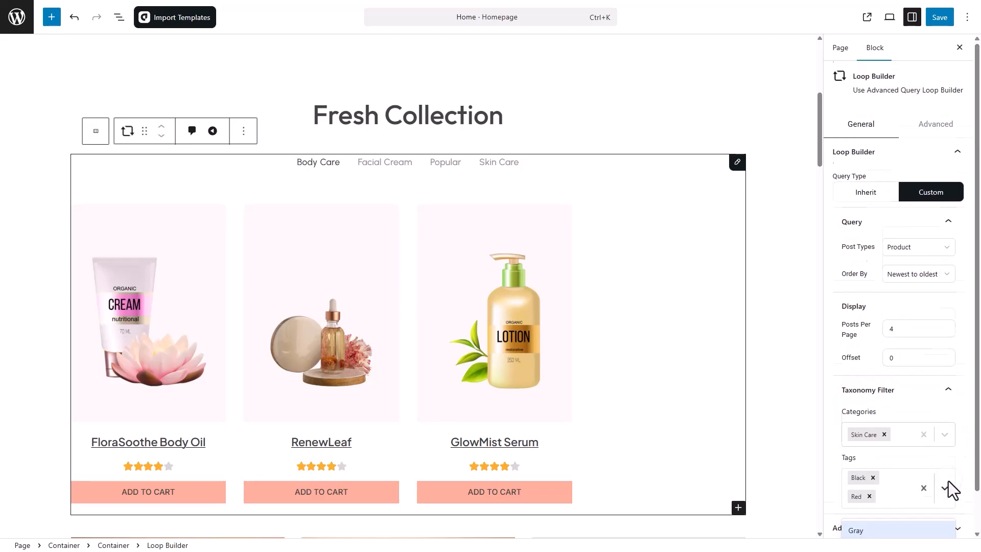
Switch the loop to inherit the page's query, save the Home page and return to Pages
{"action": "left_click", "coordinate": [868, 194]}
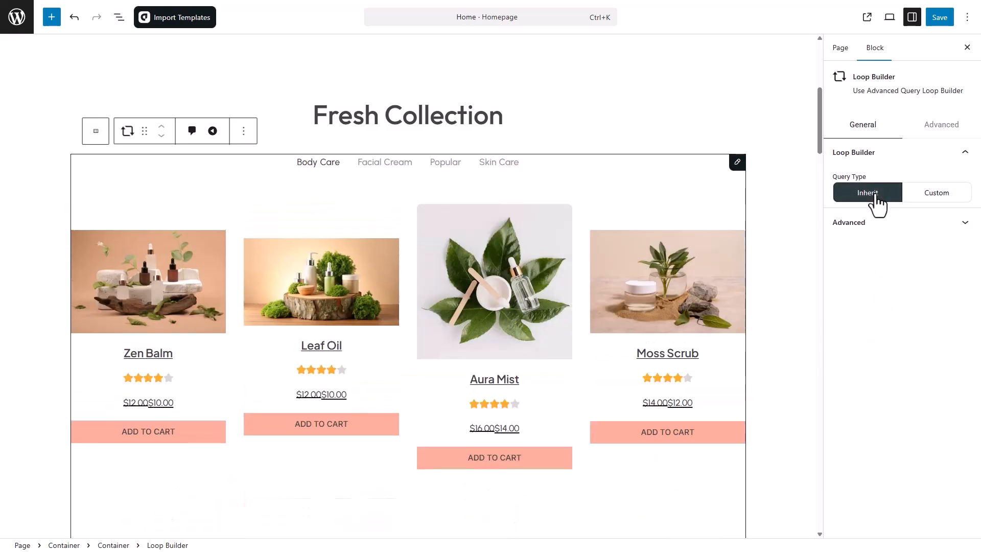
{"action": "scroll", "coordinate": [612, 239], "scroll_direction": "down", "scroll_amount": 10}
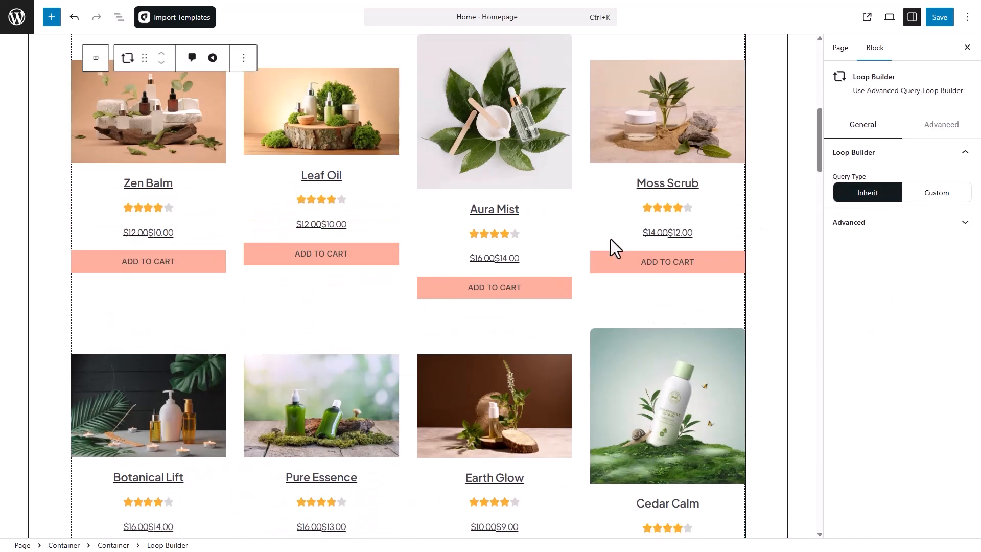
{"action": "scroll", "coordinate": [611, 240], "scroll_direction": "down", "scroll_amount": 3}
{"action": "scroll", "coordinate": [612, 239], "scroll_direction": "up", "scroll_amount": 3}
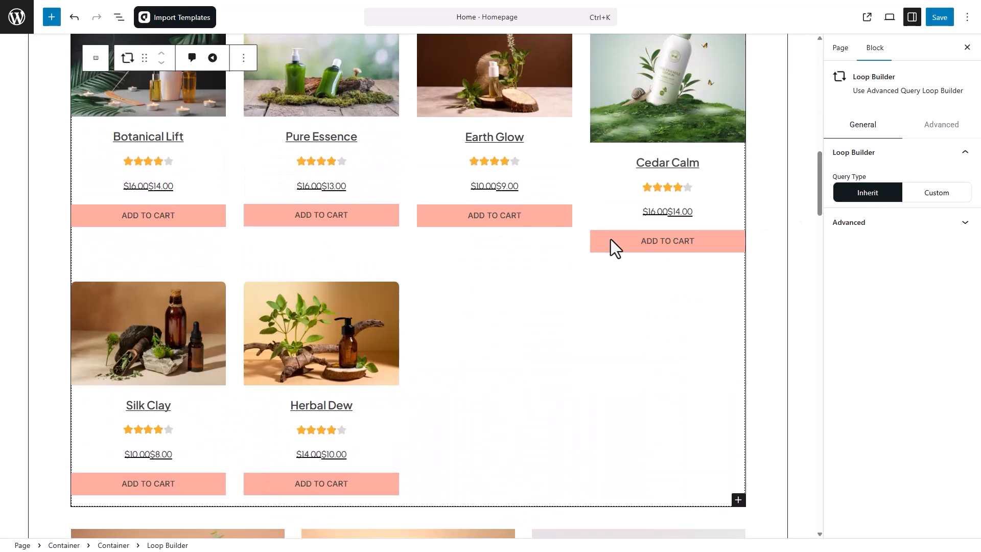
{"action": "scroll", "coordinate": [611, 239], "scroll_direction": "down", "scroll_amount": 3}
{"action": "scroll", "coordinate": [611, 239], "scroll_direction": "down", "scroll_amount": 3}
{"action": "scroll", "coordinate": [611, 239], "scroll_direction": "up", "scroll_amount": 14}
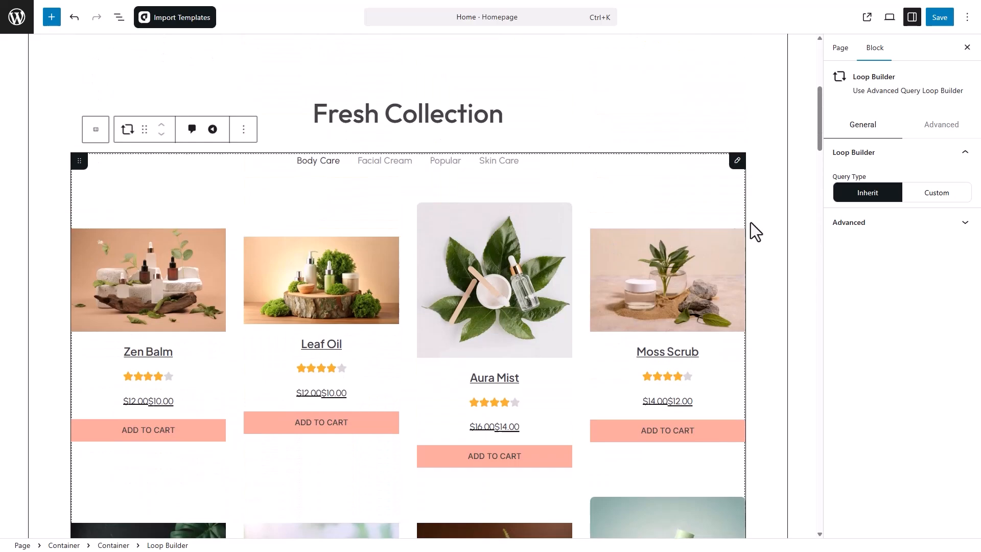
{"action": "left_click", "coordinate": [939, 17]}
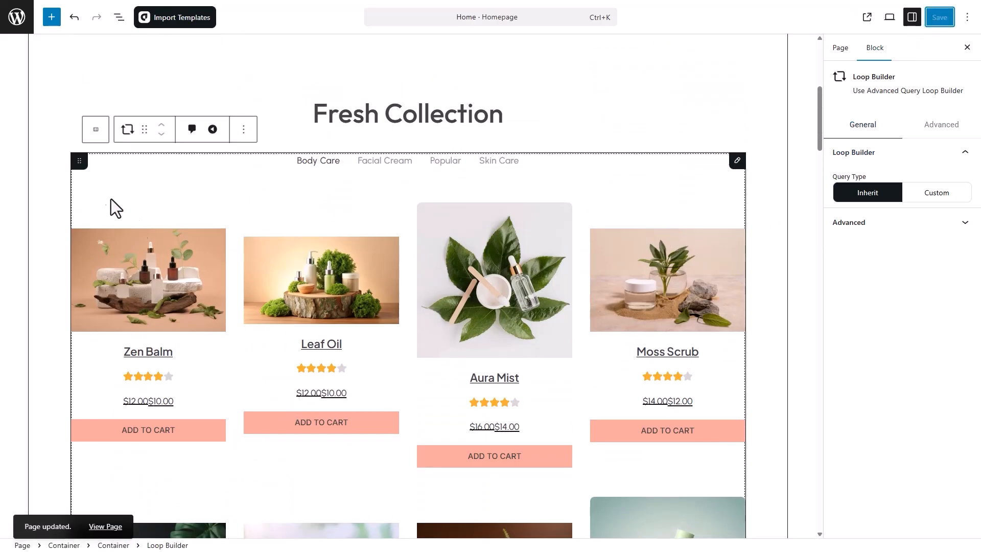
{"action": "left_click", "coordinate": [28, 30]}
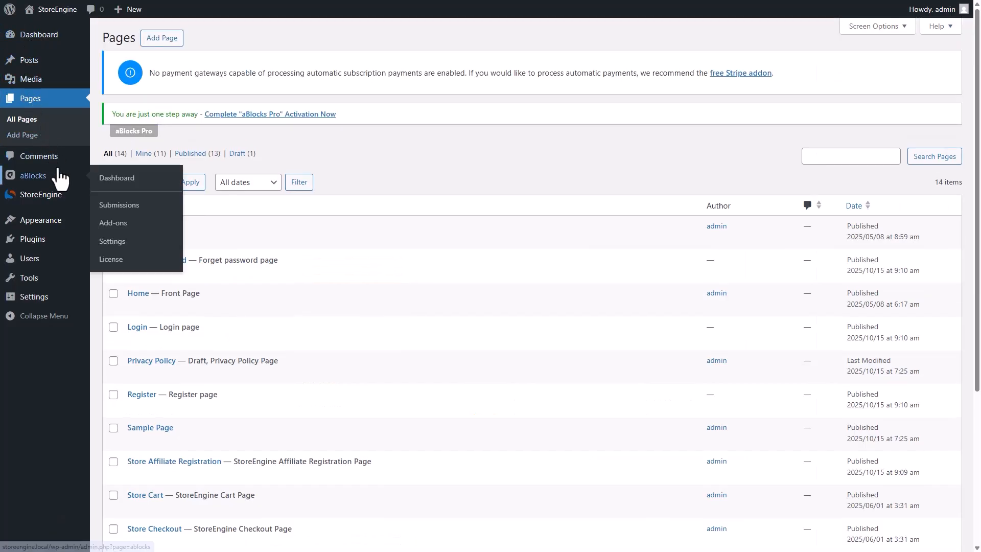
Put the StoreEngine product Zen Balm in the Body Care category and update it
{"action": "mouse_move", "coordinate": [41, 194]}
{"action": "left_click", "coordinate": [143, 221]}
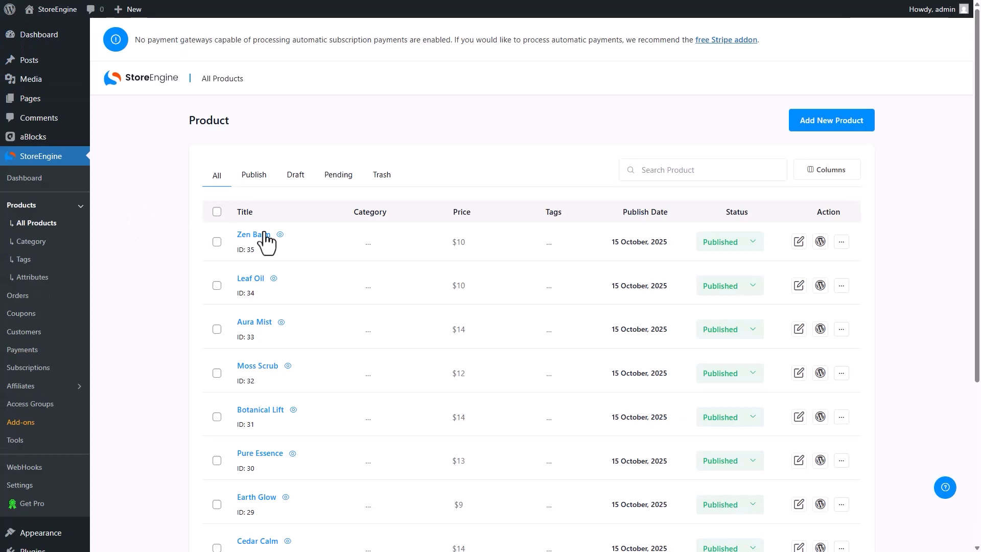
{"action": "left_click", "coordinate": [800, 243]}
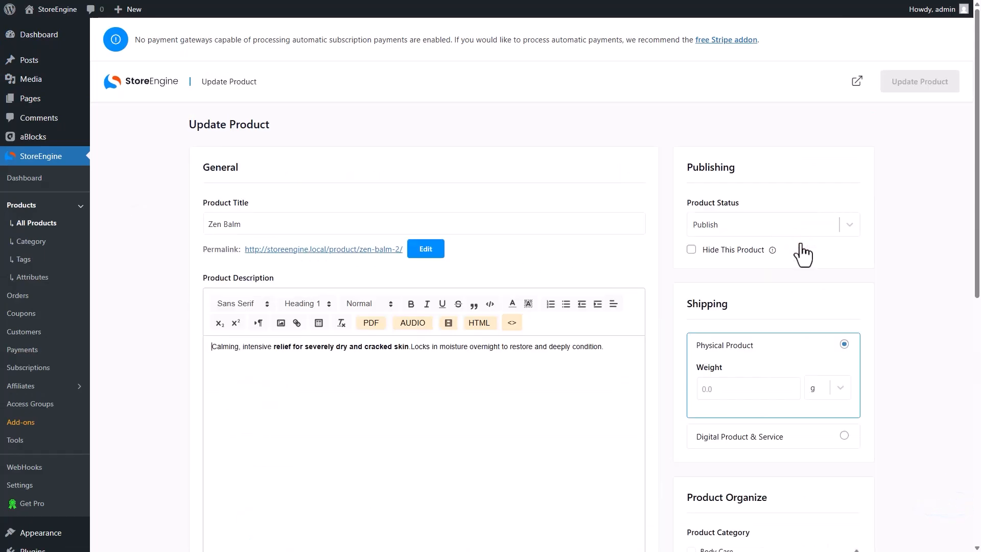
{"action": "scroll", "coordinate": [802, 243], "scroll_direction": "down", "scroll_amount": 3}
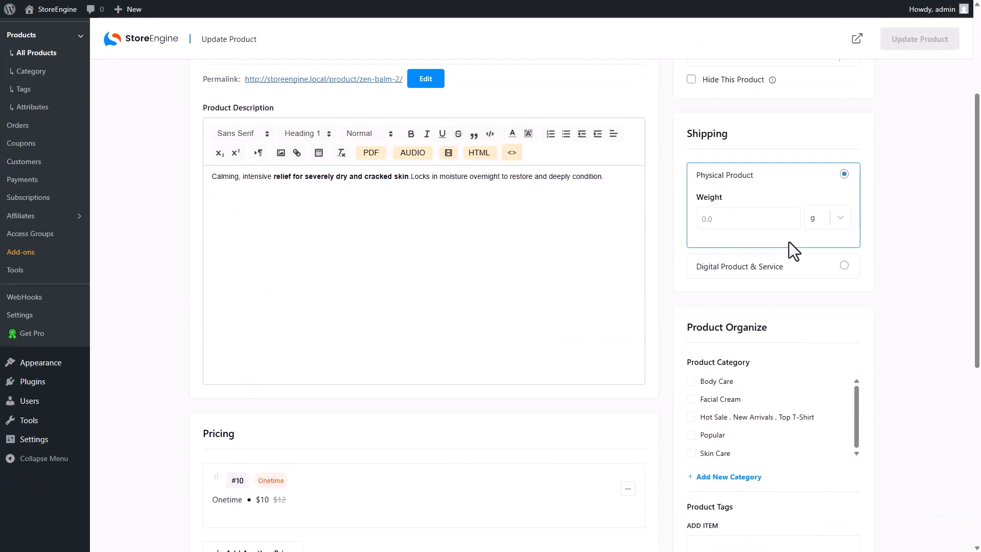
{"action": "scroll", "coordinate": [876, 136], "scroll_direction": "up", "scroll_amount": 3}
{"action": "left_click", "coordinate": [903, 88]}
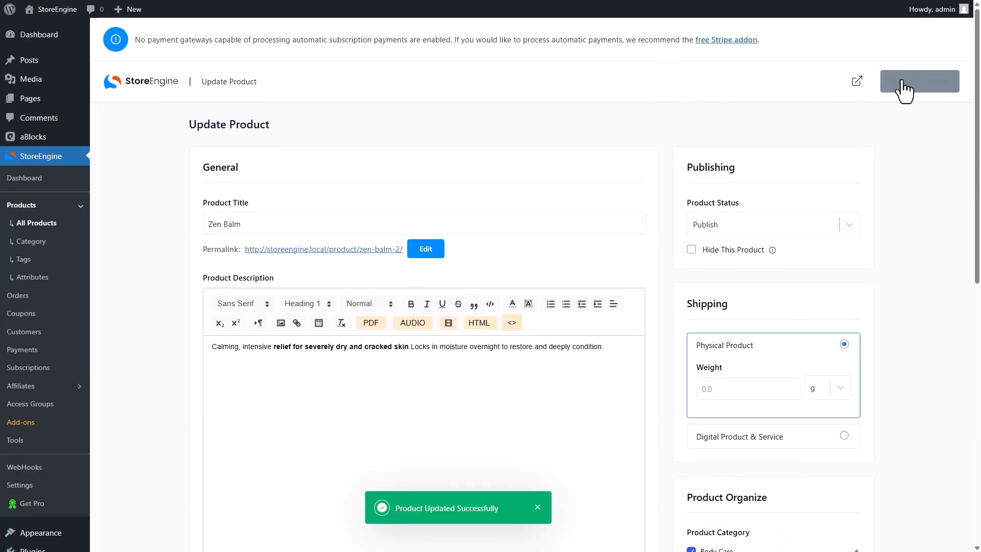
Go back to the full StoreEngine products list, then on to the Pages list
{"action": "left_click", "coordinate": [60, 225]}
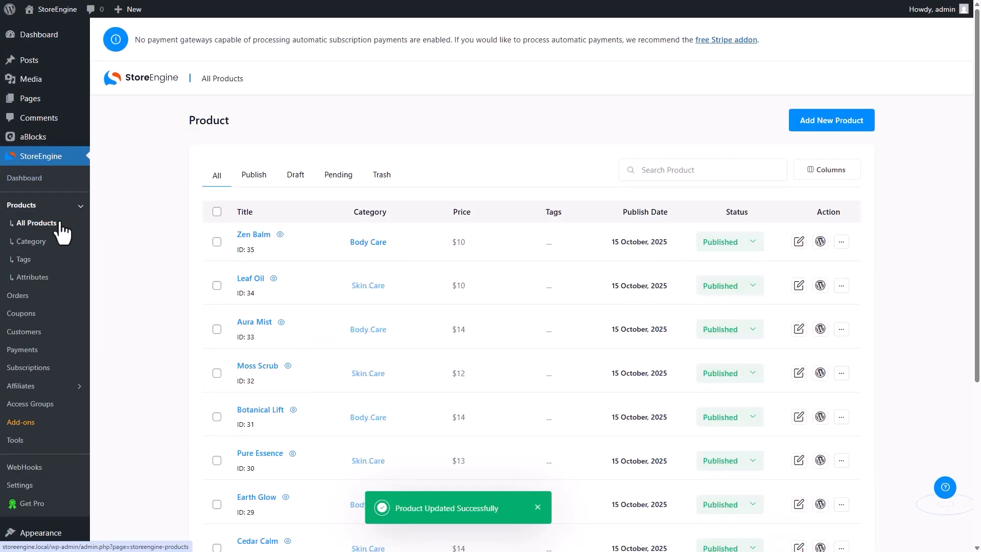
{"action": "scroll", "coordinate": [409, 250], "scroll_direction": "down", "scroll_amount": 5}
{"action": "scroll", "coordinate": [409, 251], "scroll_direction": "up", "scroll_amount": 5}
{"action": "left_click_drag", "start_coordinate": [408, 249], "coordinate": [334, 251]}
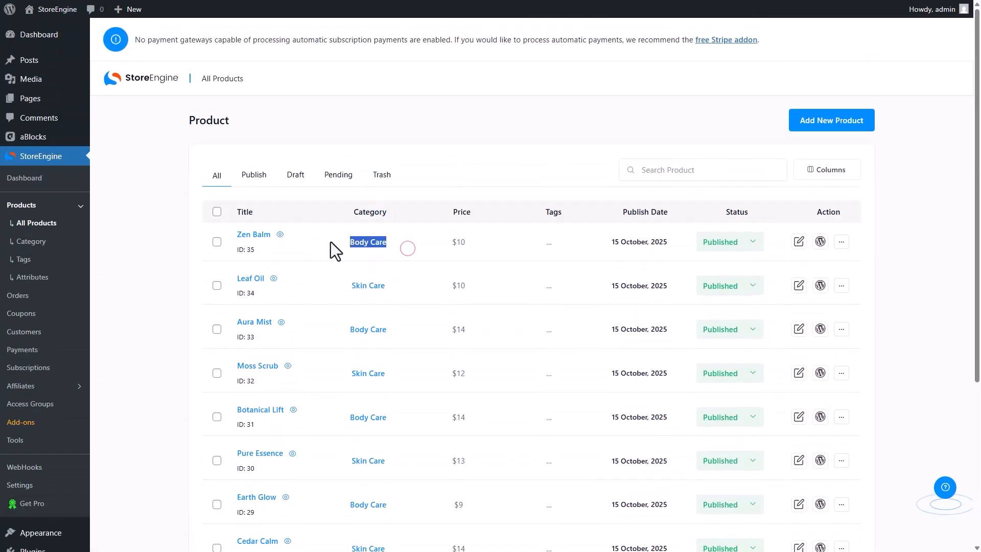
{"action": "left_click_drag", "start_coordinate": [338, 209], "coordinate": [374, 212]}
{"action": "left_click", "coordinate": [42, 98]}
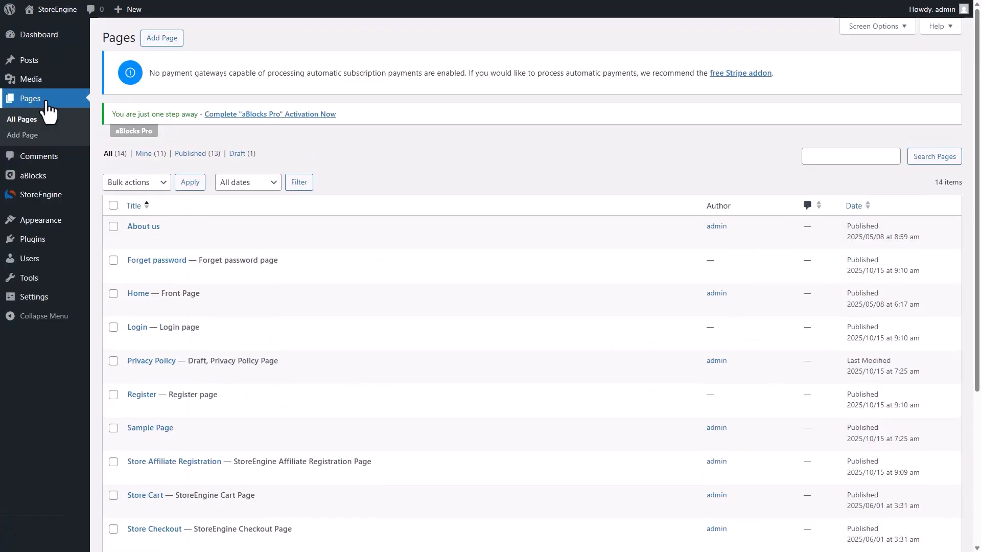
Open Home, select the Fresh Collection loop and switch its query type to Custom
{"action": "left_click", "coordinate": [134, 306]}
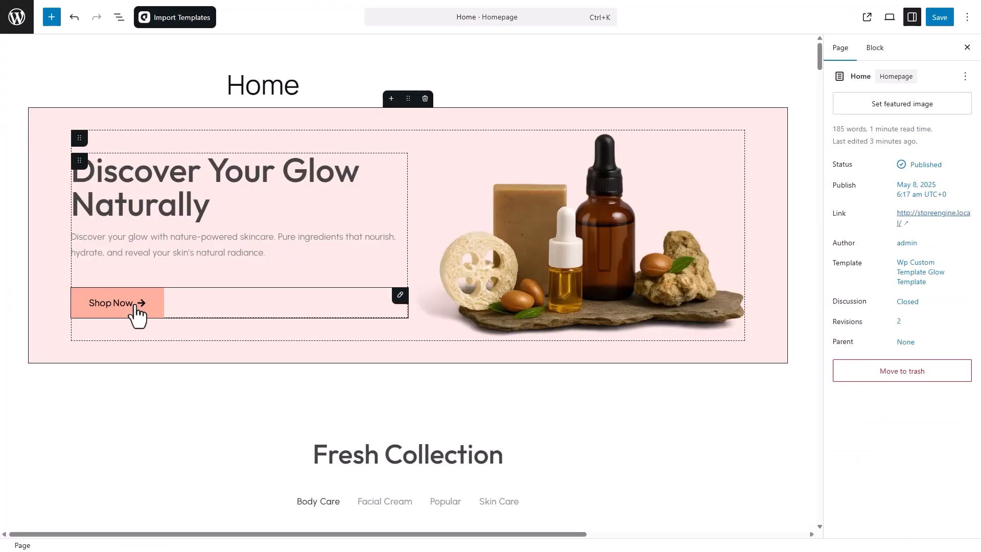
{"action": "scroll", "coordinate": [135, 312], "scroll_direction": "down", "scroll_amount": 5}
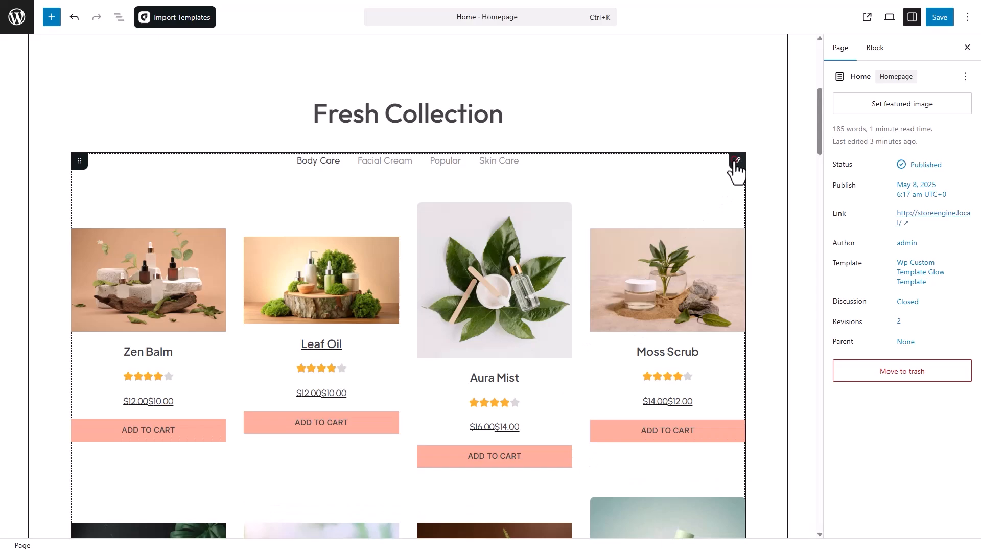
{"action": "left_click", "coordinate": [736, 171]}
{"action": "scroll", "coordinate": [678, 292], "scroll_direction": "down", "scroll_amount": 5}
{"action": "scroll", "coordinate": [698, 287], "scroll_direction": "up", "scroll_amount": 6}
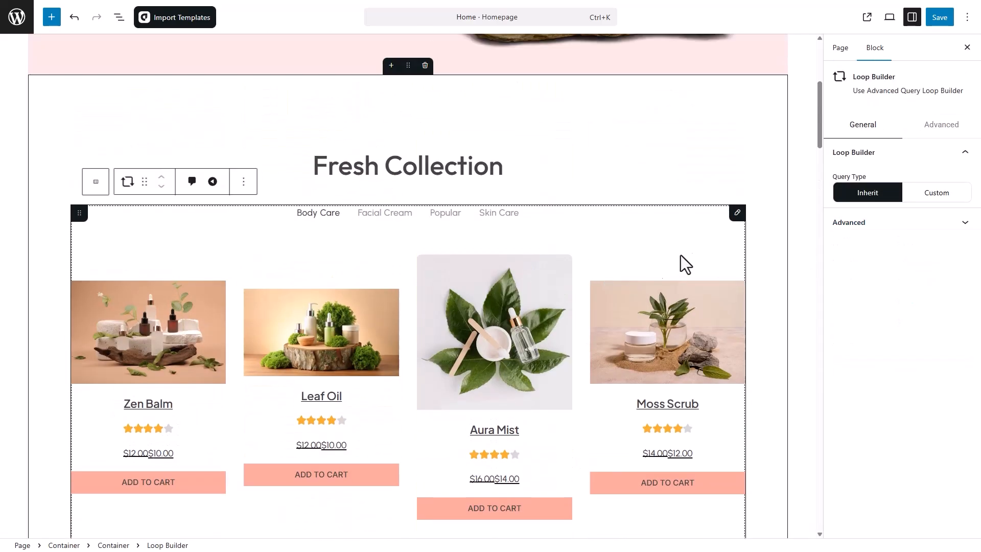
{"action": "left_click", "coordinate": [945, 204]}
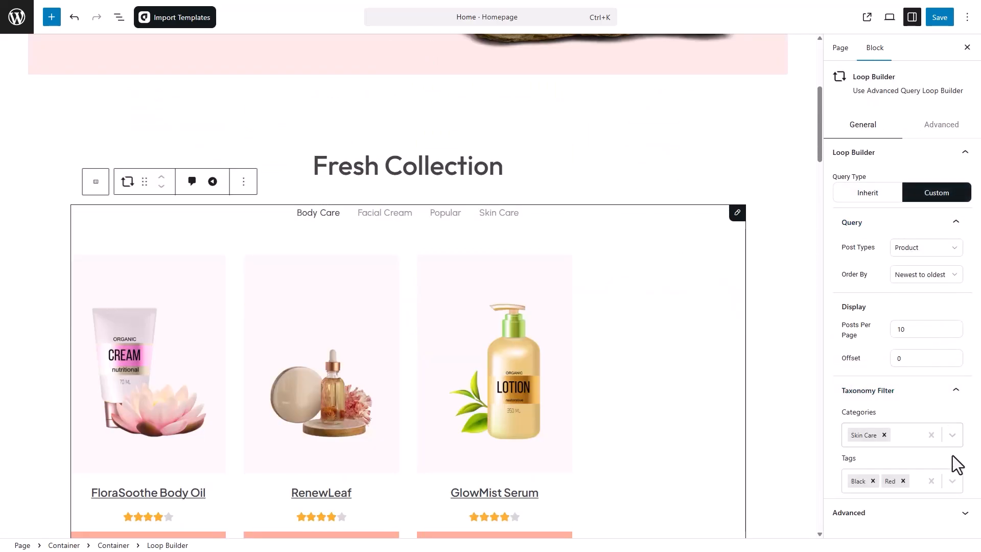
Remove the Red and Black tag filters and add Body Care to the category filter
{"action": "left_click", "coordinate": [903, 481]}
{"action": "left_click", "coordinate": [873, 481]}
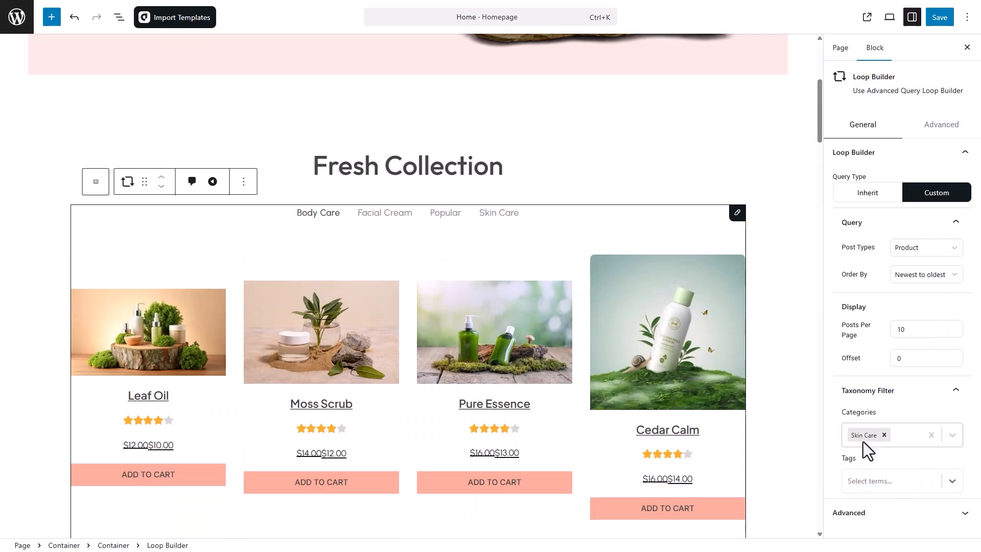
{"action": "scroll", "coordinate": [584, 421], "scroll_direction": "down", "scroll_amount": 5}
{"action": "scroll", "coordinate": [584, 421], "scroll_direction": "up", "scroll_amount": 3}
{"action": "left_click", "coordinate": [934, 429]}
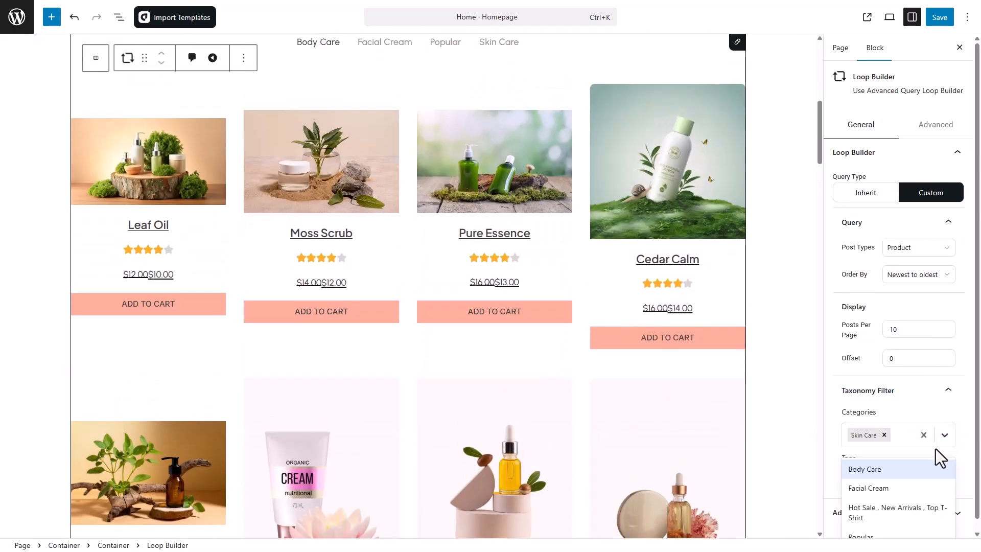
{"action": "left_click", "coordinate": [893, 468]}
{"action": "left_click", "coordinate": [809, 419]}
{"action": "scroll", "coordinate": [535, 382], "scroll_direction": "up", "scroll_amount": 3}
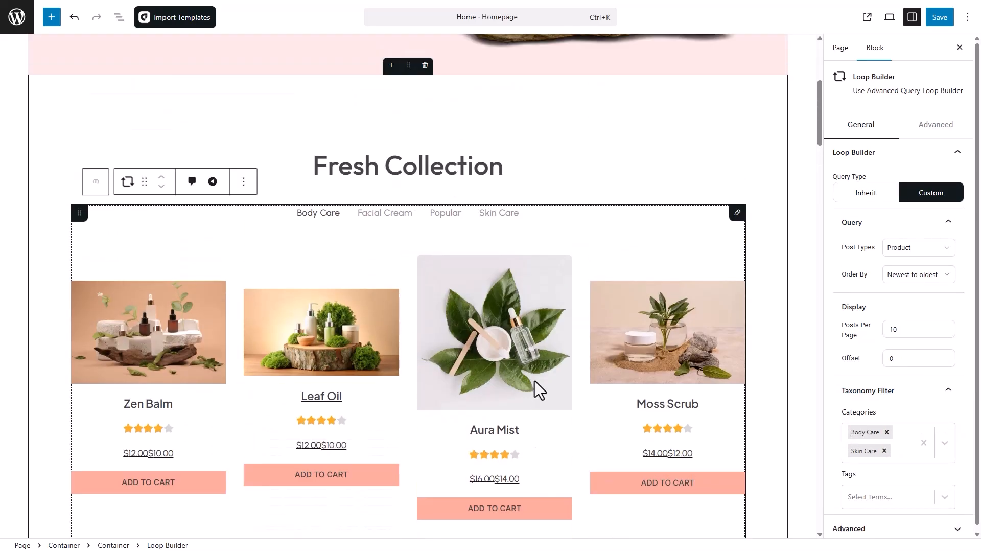
{"action": "scroll", "coordinate": [535, 381], "scroll_direction": "down", "scroll_amount": 6}
{"action": "scroll", "coordinate": [535, 381], "scroll_direction": "down", "scroll_amount": 4}
{"action": "scroll", "coordinate": [534, 381], "scroll_direction": "up", "scroll_amount": 3}
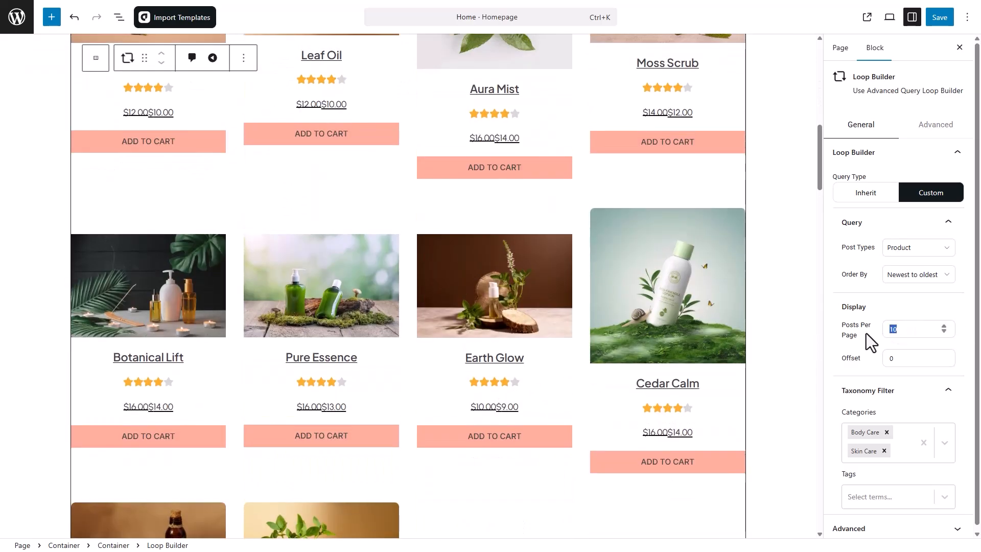
Set the loop's Posts Per Page to 8
{"action": "type", "text": "8"}
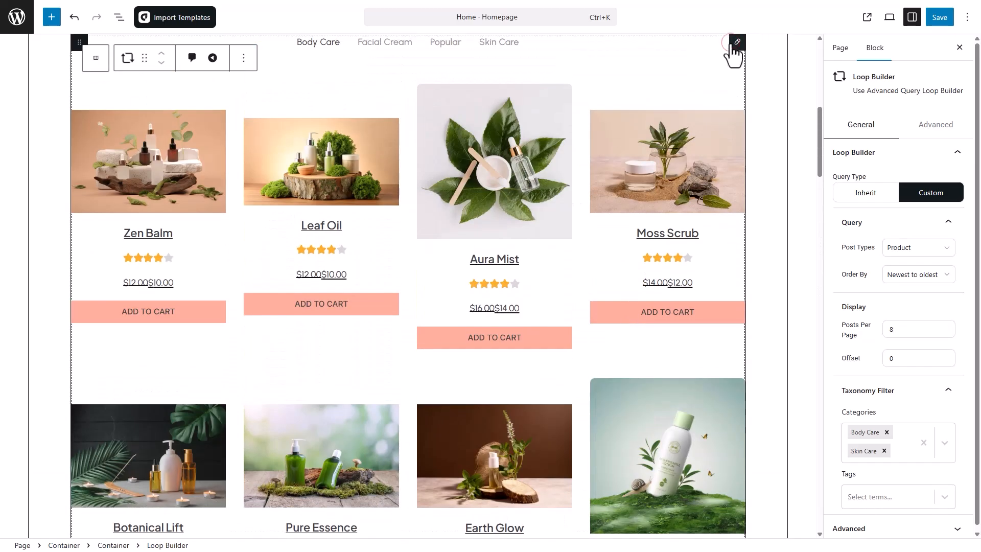
{"action": "scroll", "coordinate": [511, 183], "scroll_direction": "down", "scroll_amount": 3}
{"action": "scroll", "coordinate": [376, 274], "scroll_direction": "down", "scroll_amount": 6}
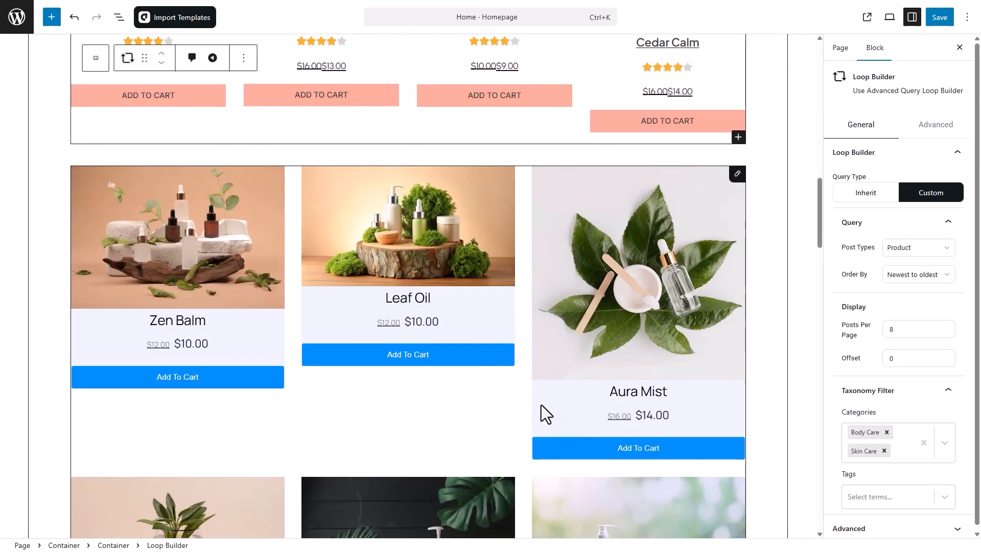
Delete the second StoreEngine Products grid below the loop
{"action": "left_click", "coordinate": [726, 173]}
{"action": "left_click", "coordinate": [243, 143]}
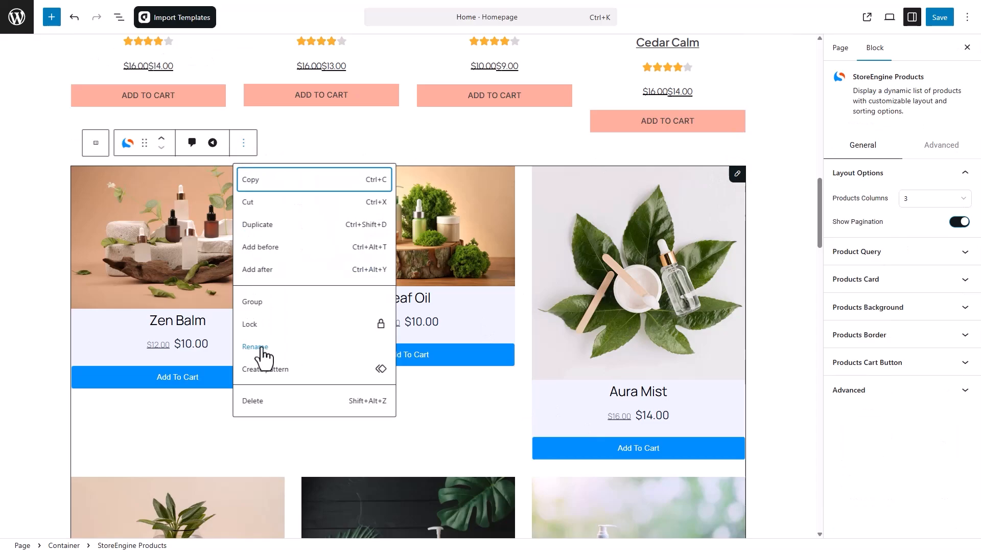
{"action": "left_click", "coordinate": [277, 401]}
{"action": "scroll", "coordinate": [277, 403], "scroll_direction": "down", "scroll_amount": 5}
{"action": "scroll", "coordinate": [277, 403], "scroll_direction": "down", "scroll_amount": 3}
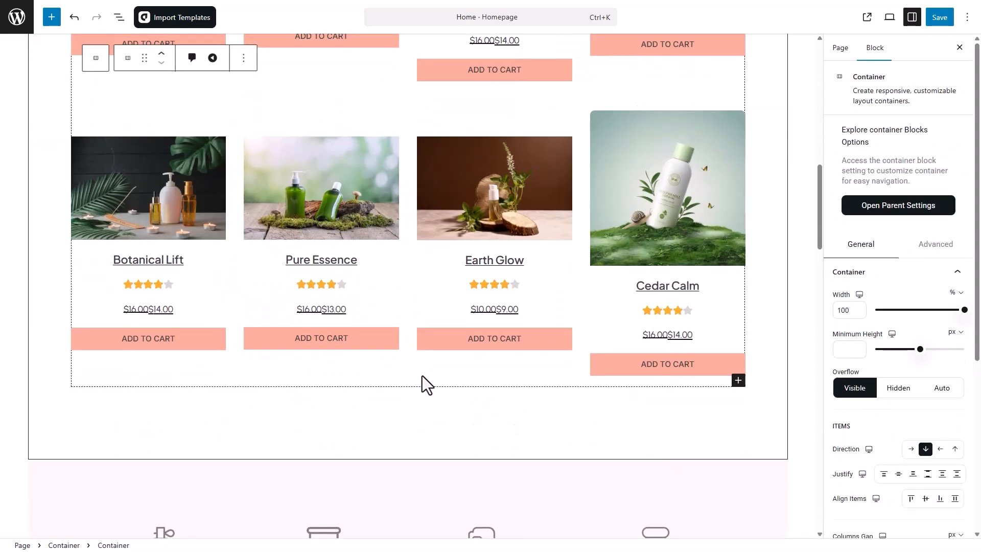
{"action": "scroll", "coordinate": [756, 175], "scroll_direction": "up", "scroll_amount": 6}
Reselect the Fresh Collection loop and save the Home page
{"action": "left_click", "coordinate": [737, 117]}
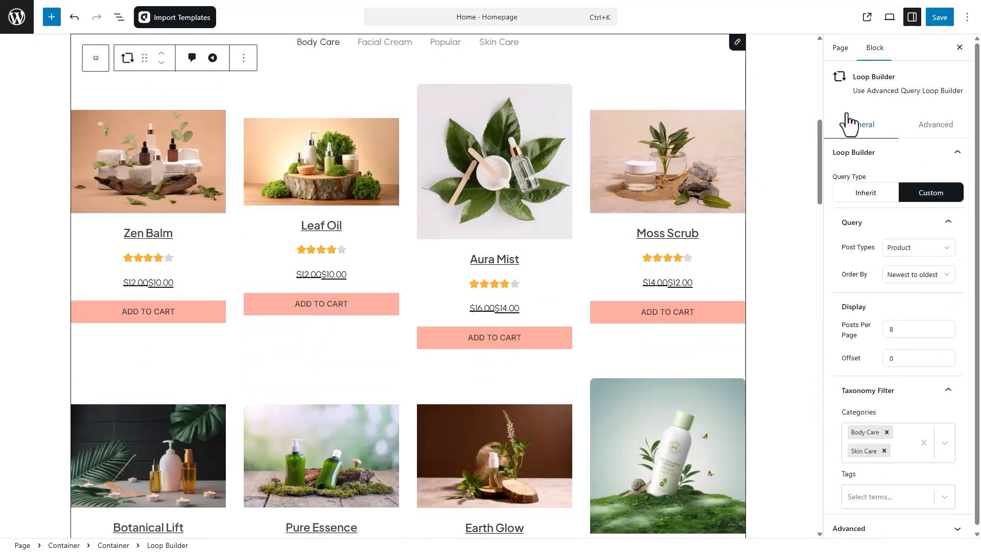
{"action": "left_click_drag", "start_coordinate": [852, 79], "coordinate": [893, 80]}
{"action": "left_click", "coordinate": [893, 80]}
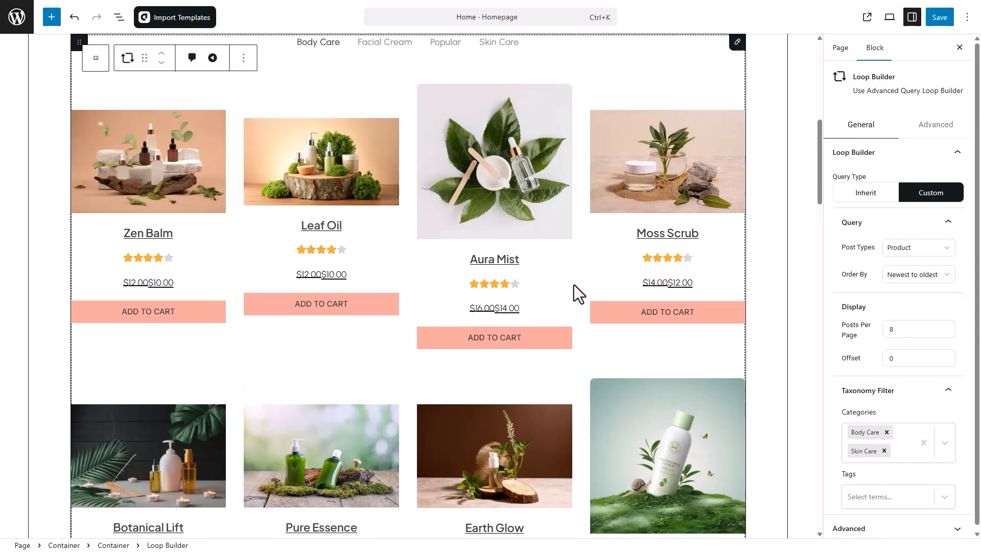
{"action": "scroll", "coordinate": [575, 284], "scroll_direction": "down", "scroll_amount": 7}
{"action": "scroll", "coordinate": [575, 284], "scroll_direction": "down", "scroll_amount": 15}
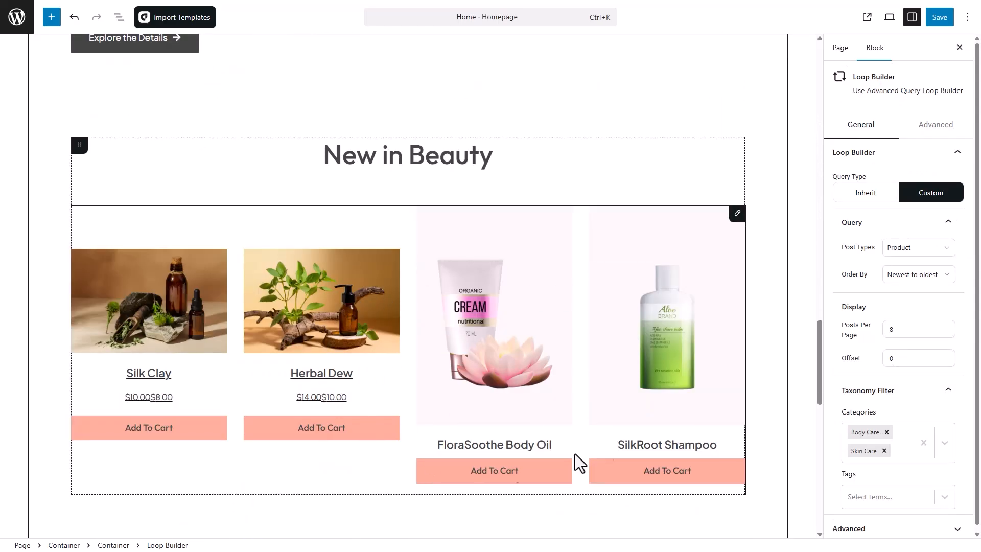
{"action": "scroll", "coordinate": [621, 318], "scroll_direction": "up", "scroll_amount": 20}
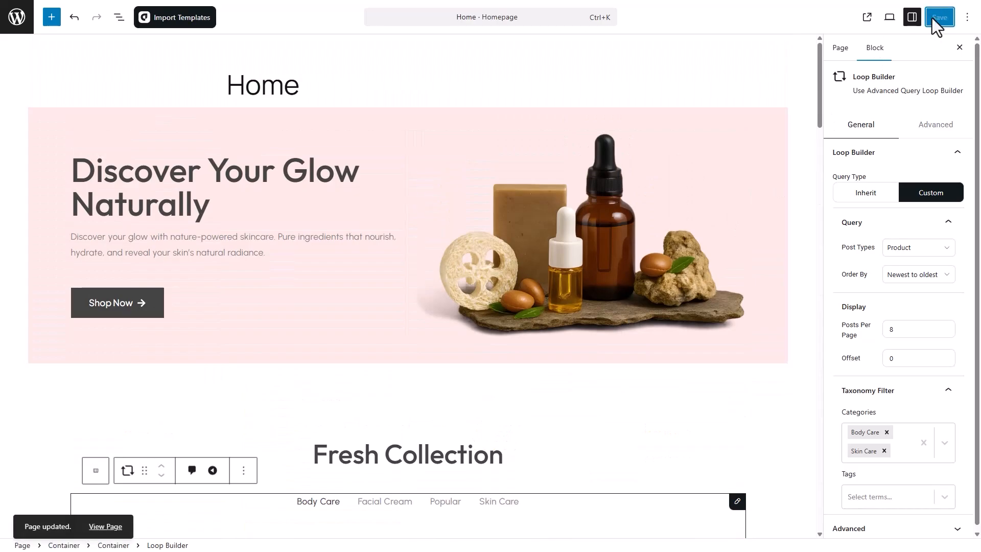
Inspect the hero product image's advanced motion-effect settings, then select the pink hero container
{"action": "left_click_drag", "start_coordinate": [211, 212], "coordinate": [72, 180]}
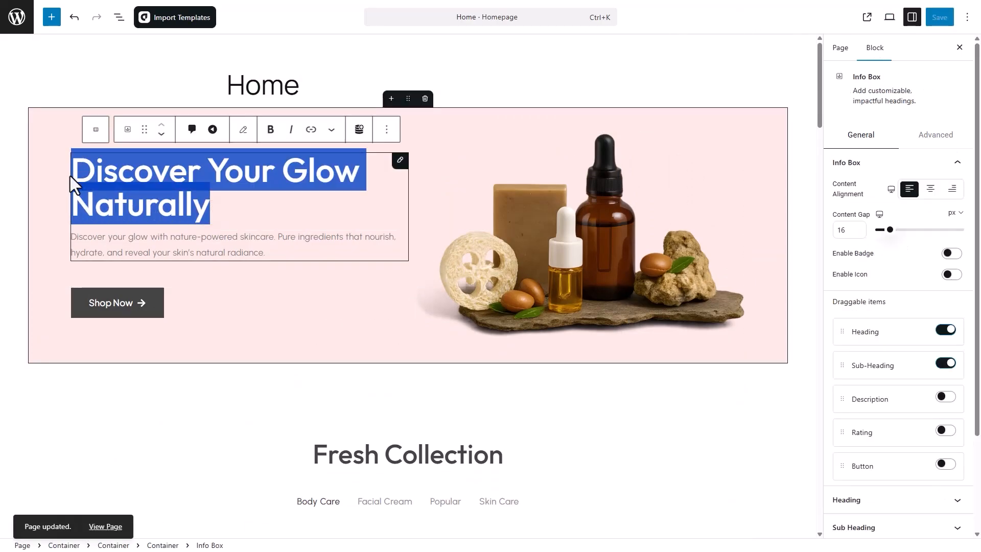
{"action": "left_click", "coordinate": [609, 223]}
{"action": "left_click", "coordinate": [915, 192]}
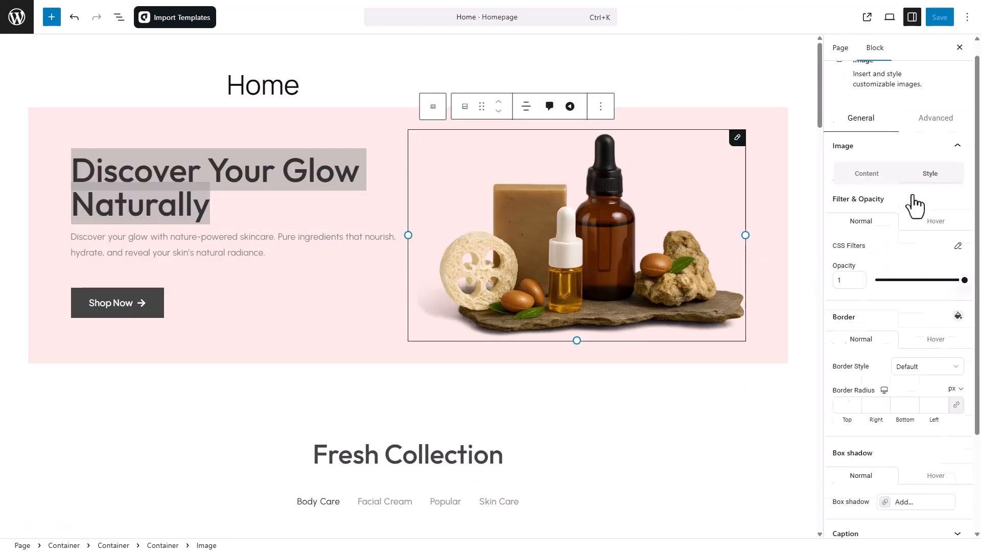
{"action": "left_click", "coordinate": [936, 134]}
{"action": "scroll", "coordinate": [953, 287], "scroll_direction": "down", "scroll_amount": 5}
{"action": "left_click", "coordinate": [910, 161]}
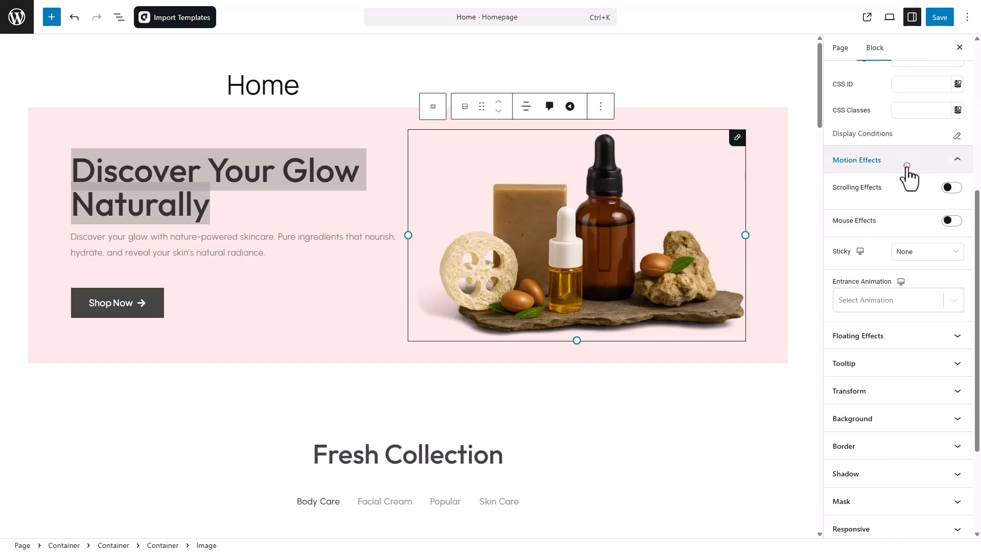
{"action": "left_click", "coordinate": [905, 165]}
{"action": "scroll", "coordinate": [646, 373], "scroll_direction": "down", "scroll_amount": 15}
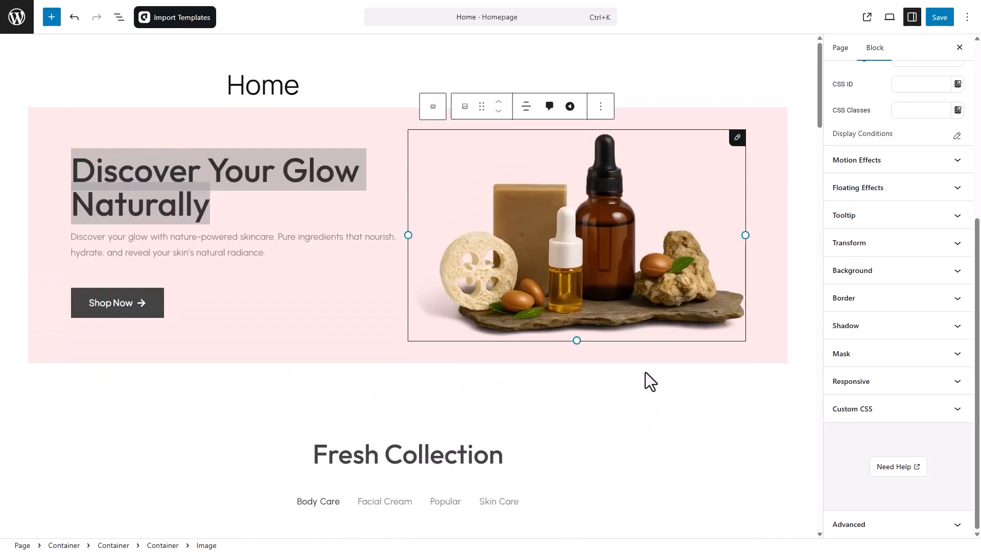
{"action": "left_click", "coordinate": [675, 122]}
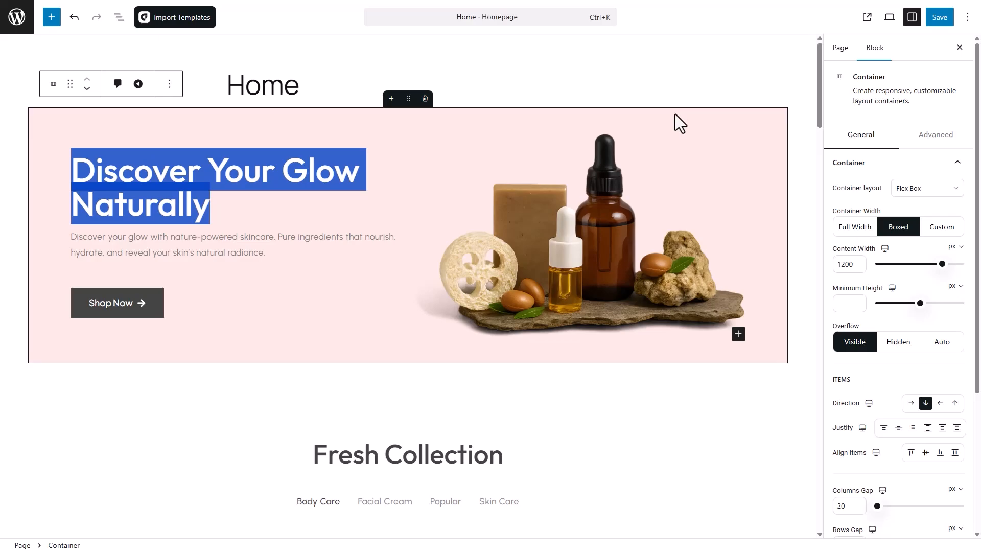
Save the page, view it on the live storefront, and reopen Home with the hero container selected
{"action": "left_click", "coordinate": [937, 20]}
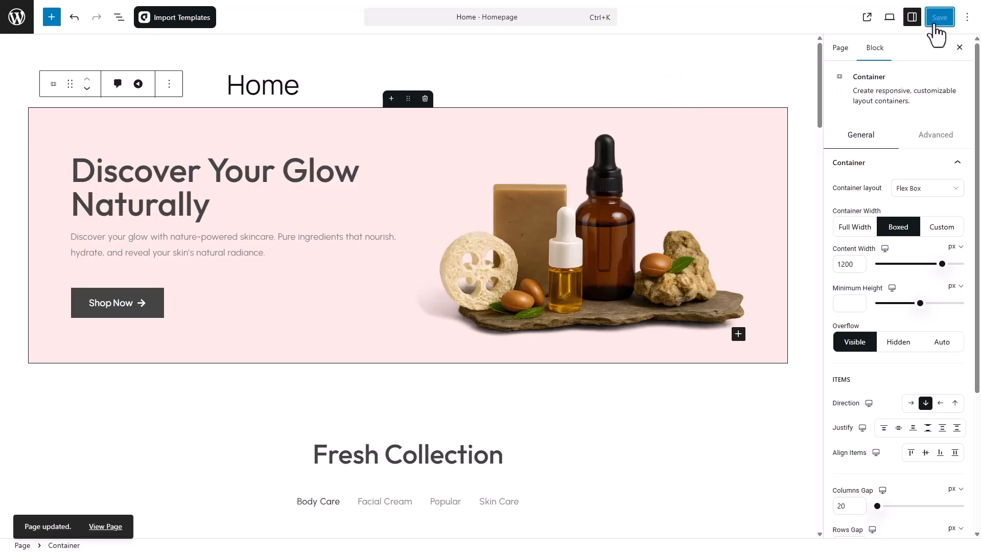
{"action": "left_click", "coordinate": [17, 21]}
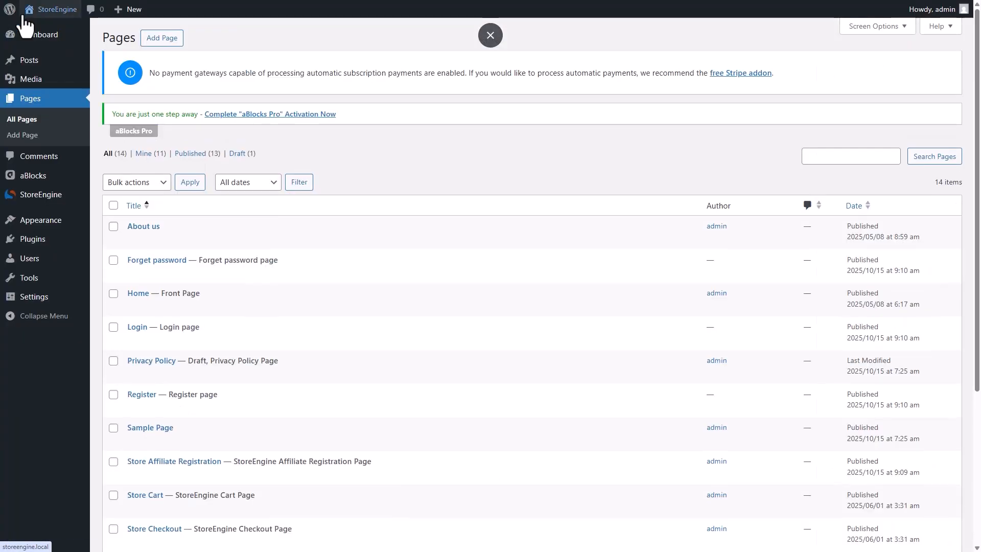
{"action": "mouse_move", "coordinate": [57, 13]}
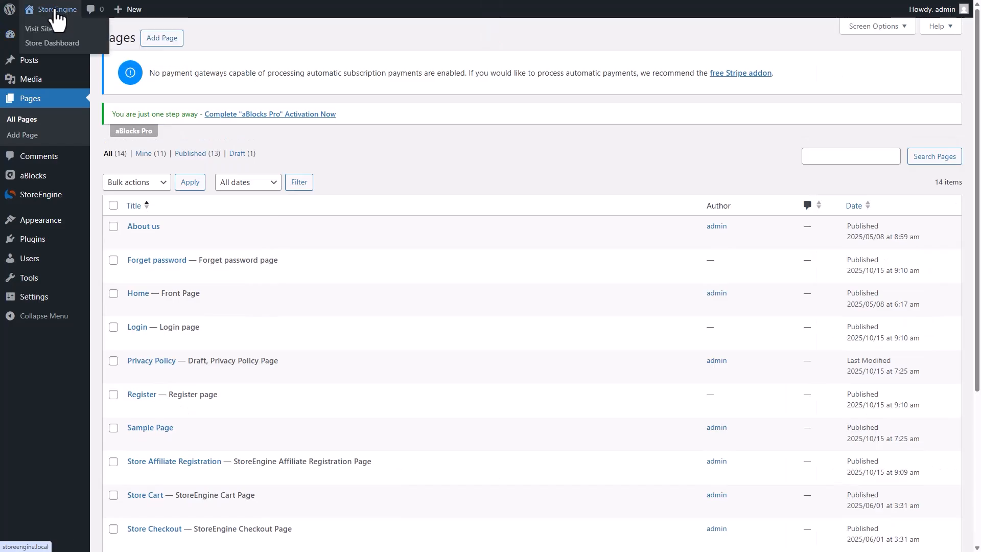
{"action": "left_click", "coordinate": [39, 29]}
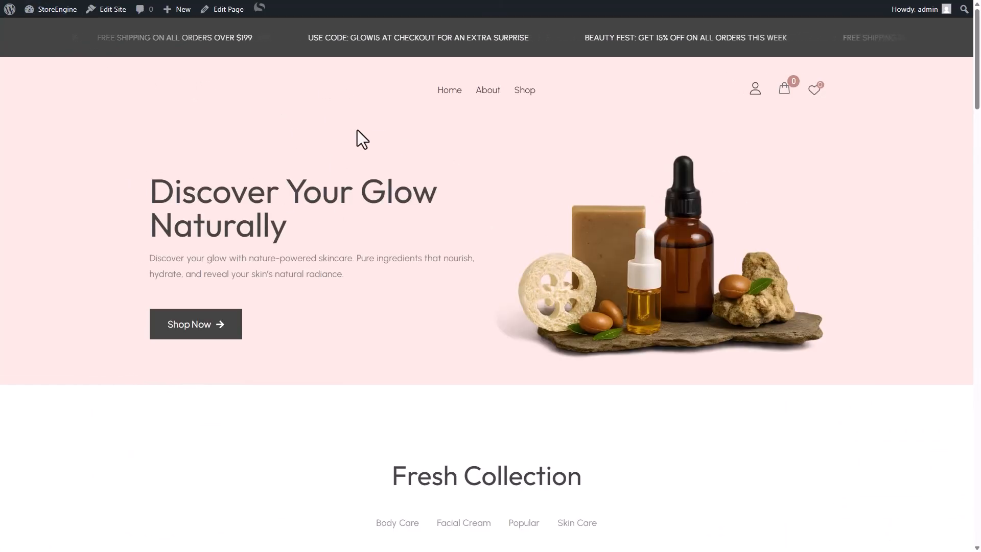
{"action": "left_click", "coordinate": [231, 9]}
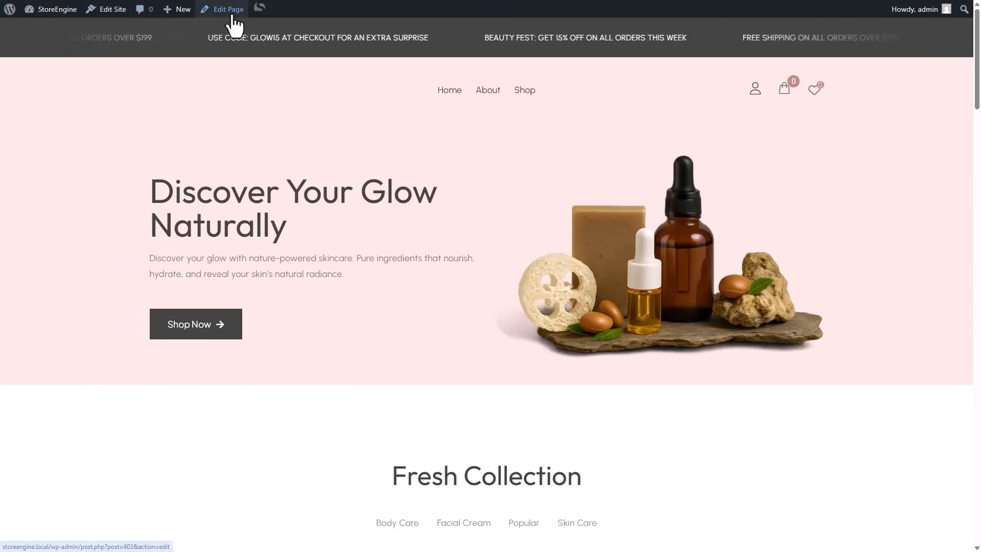
{"action": "left_click", "coordinate": [409, 100]}
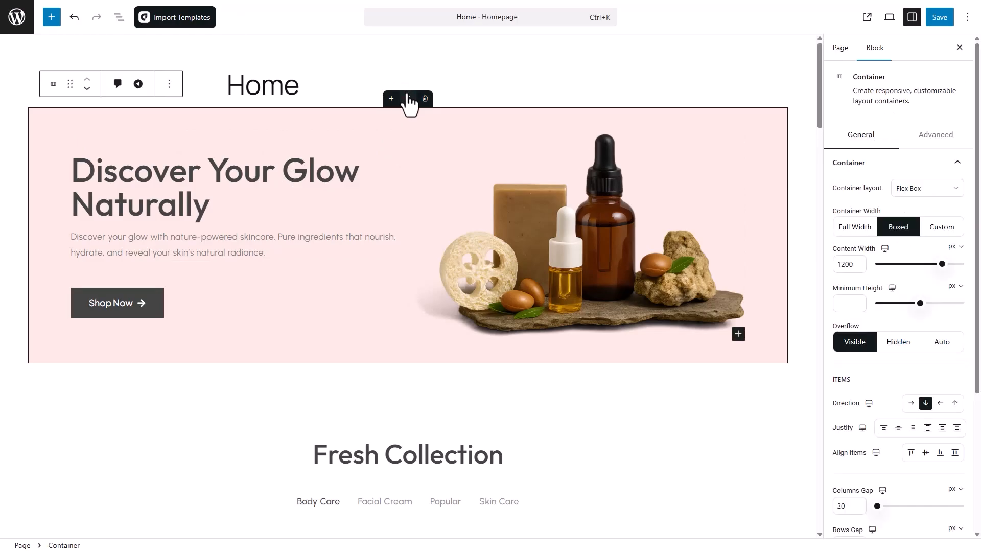
Change the hero container's background colour from pink to pale mint (#e5fdf7)
{"action": "left_click", "coordinate": [934, 136]}
{"action": "left_click", "coordinate": [915, 527]}
{"action": "scroll", "coordinate": [915, 511], "scroll_direction": "down", "scroll_amount": 4}
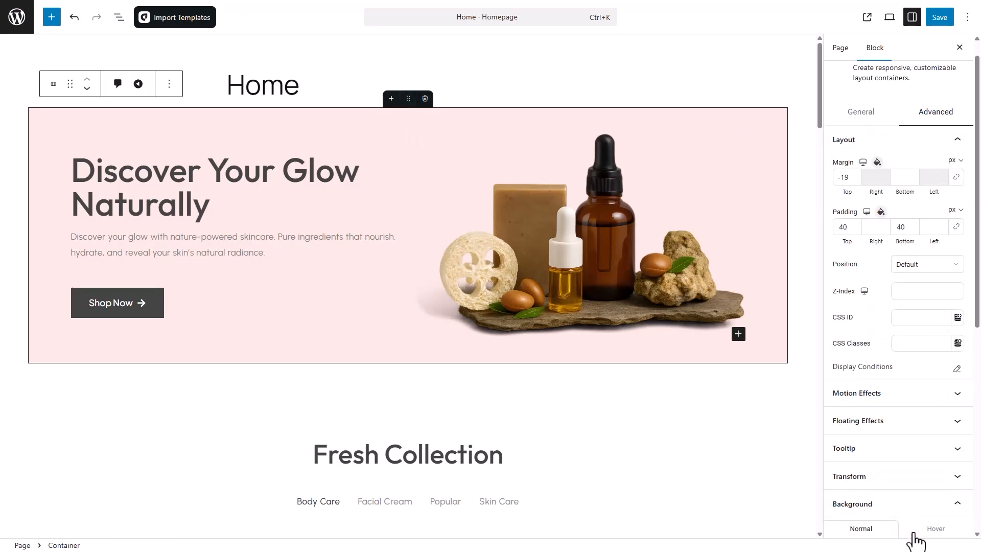
{"action": "left_click", "coordinate": [899, 414]}
{"action": "left_click", "coordinate": [811, 291]}
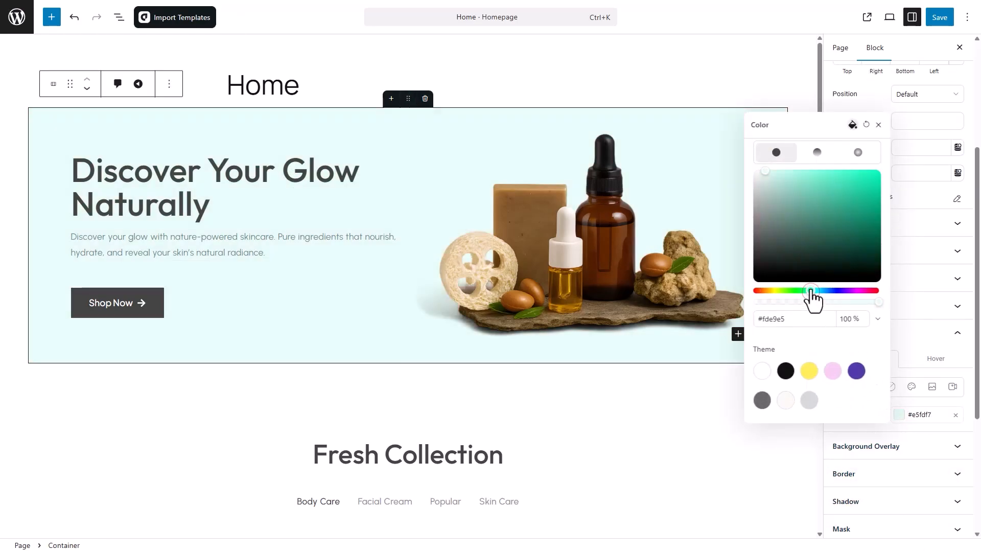
Save the page and check the mint hero on the live storefront
{"action": "left_click", "coordinate": [942, 20]}
{"action": "left_click", "coordinate": [20, 17]}
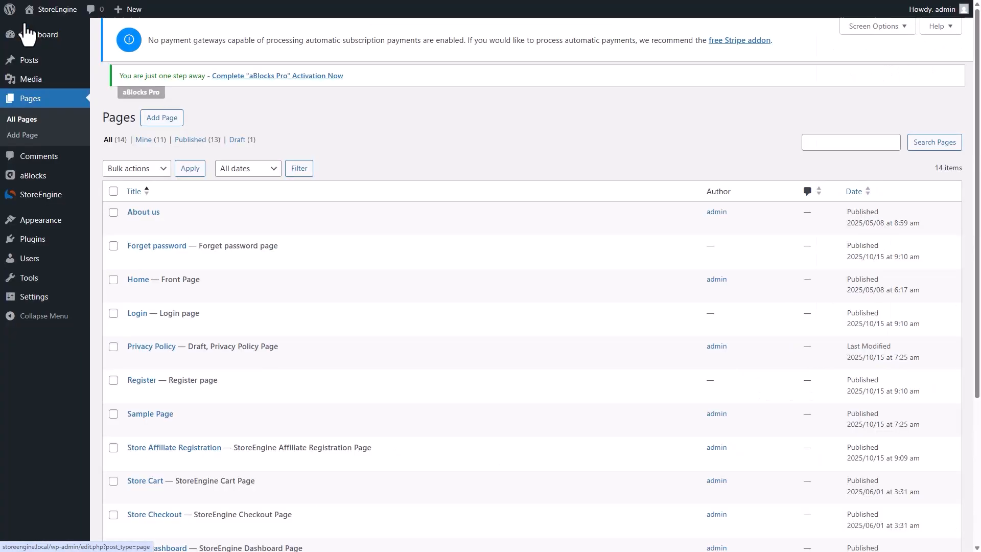
{"action": "mouse_move", "coordinate": [56, 9]}
{"action": "left_click", "coordinate": [66, 35]}
{"action": "scroll", "coordinate": [122, 185], "scroll_direction": "down", "scroll_amount": 20}
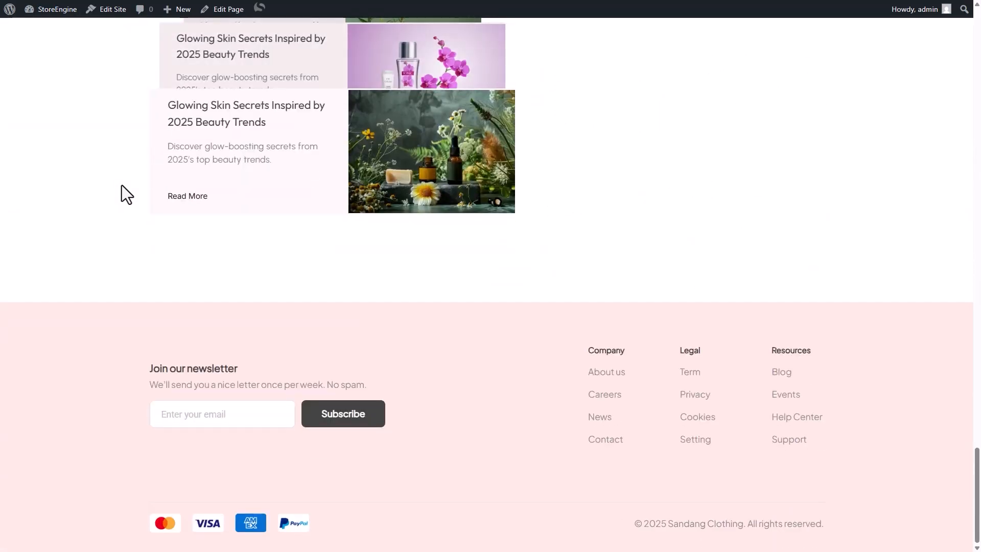
{"action": "scroll", "coordinate": [122, 185], "scroll_direction": "up", "scroll_amount": 20}
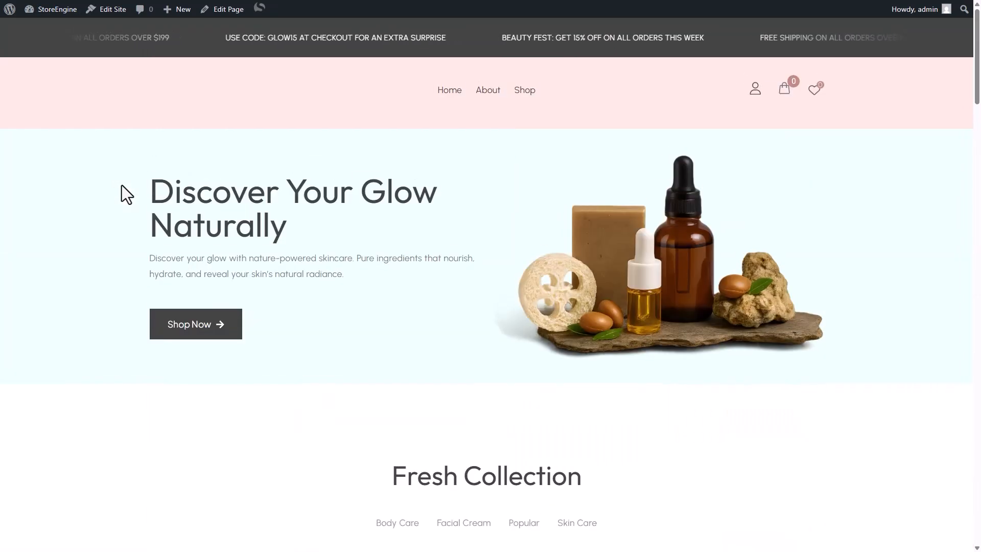
Open the site template and restore the footer's broken newsletter form block
{"action": "left_click", "coordinate": [102, 6]}
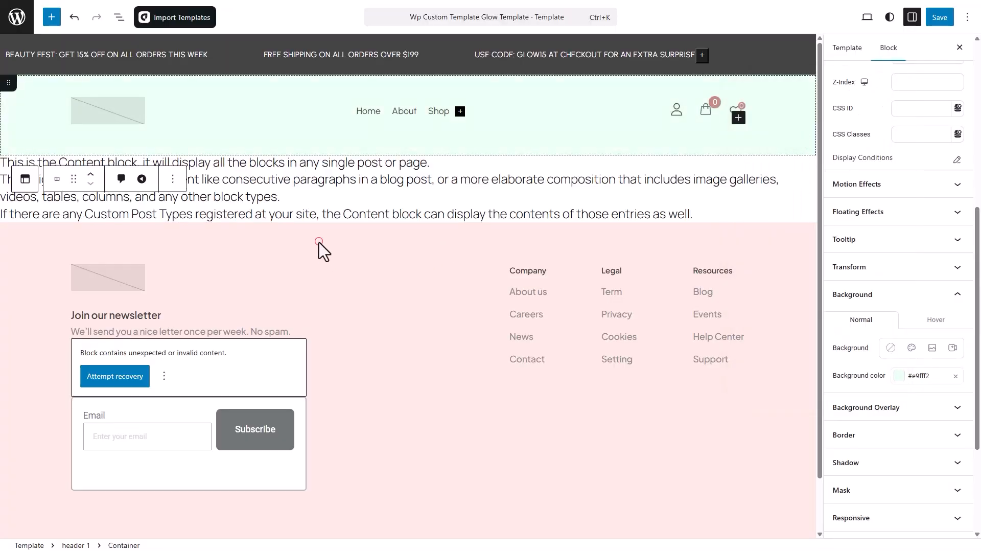
{"action": "left_click", "coordinate": [319, 241]}
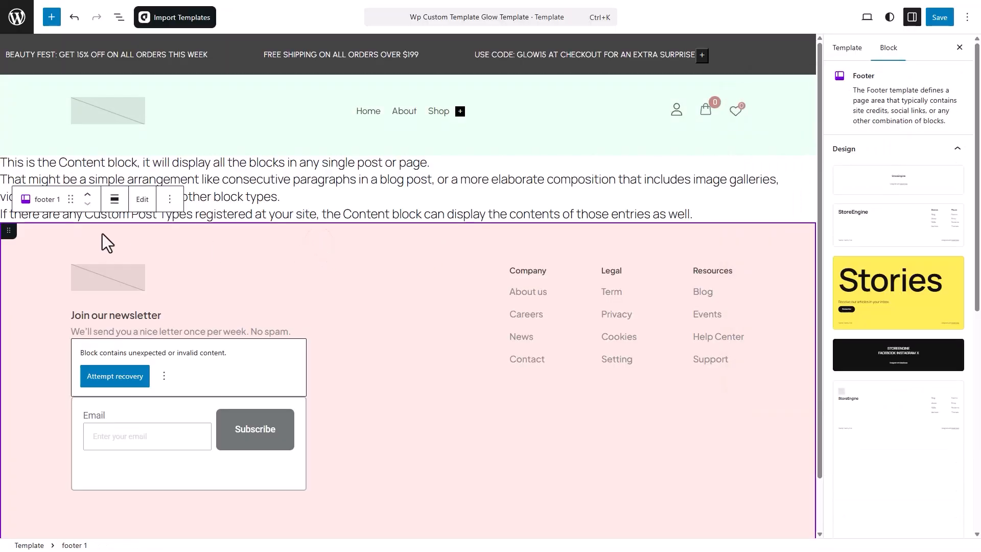
{"action": "left_click", "coordinate": [11, 236]}
{"action": "left_click", "coordinate": [122, 383]}
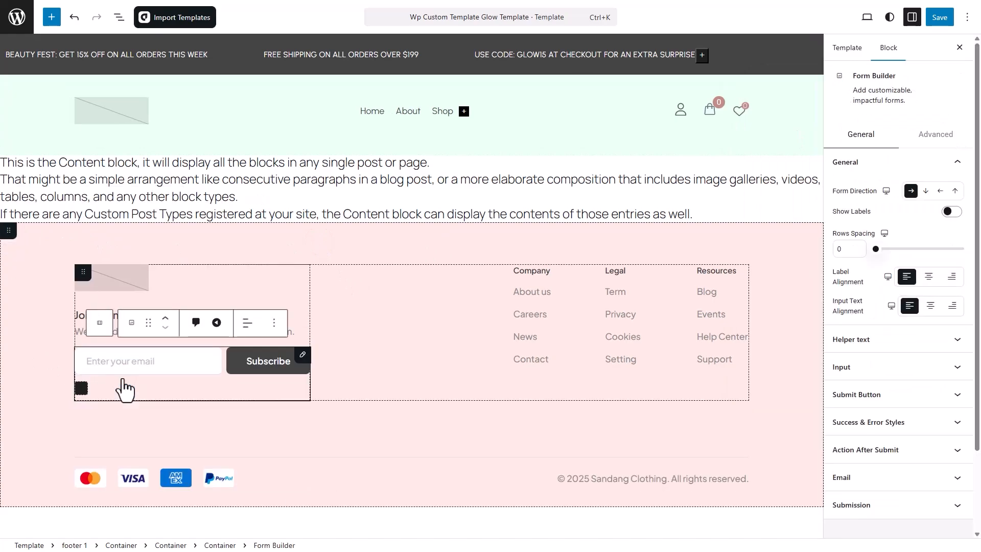
{"action": "left_click", "coordinate": [11, 236]}
Replace the footer container's #FDE9E5 background with white and save the template
{"action": "left_click", "coordinate": [935, 242]}
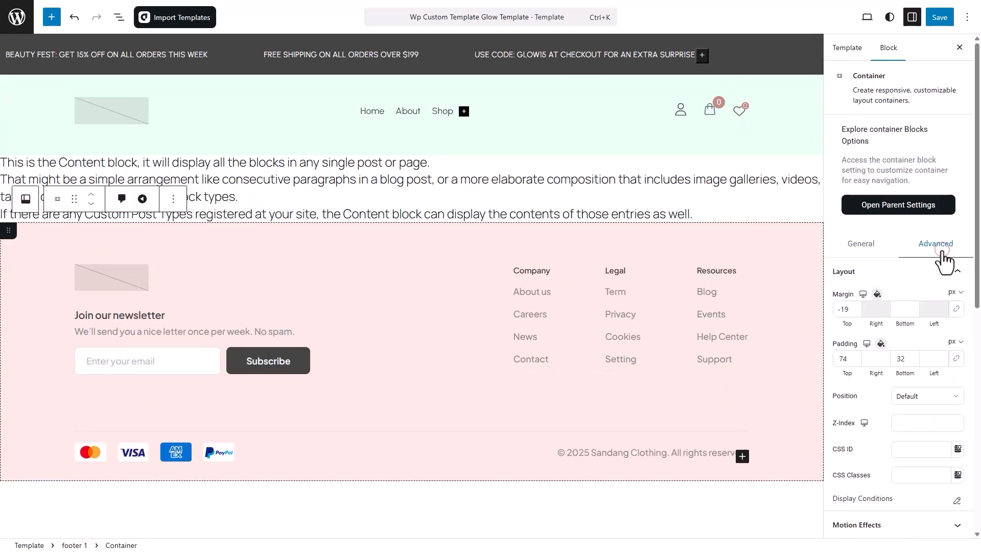
{"action": "scroll", "coordinate": [944, 261], "scroll_direction": "down", "scroll_amount": 5}
{"action": "left_click", "coordinate": [900, 218]}
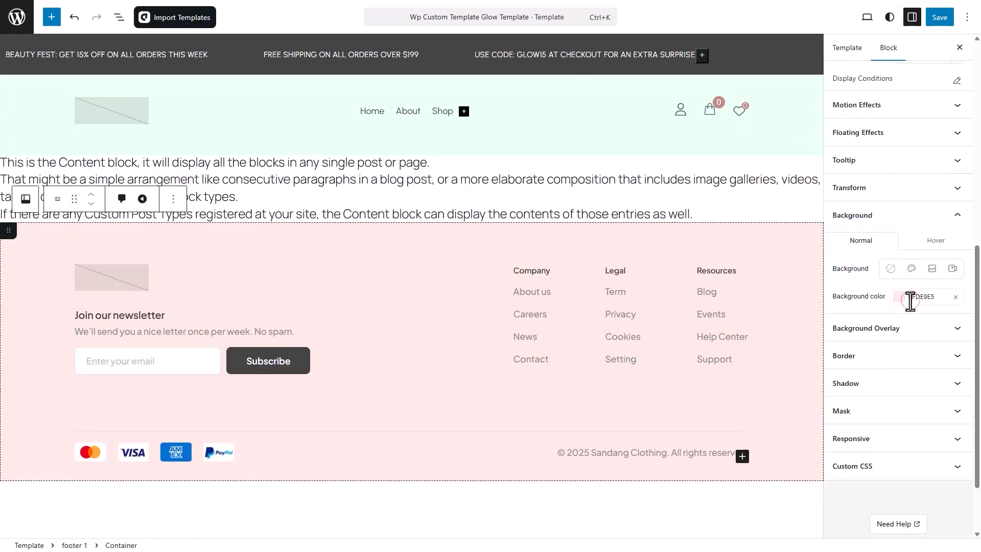
{"action": "right_click", "coordinate": [913, 298]}
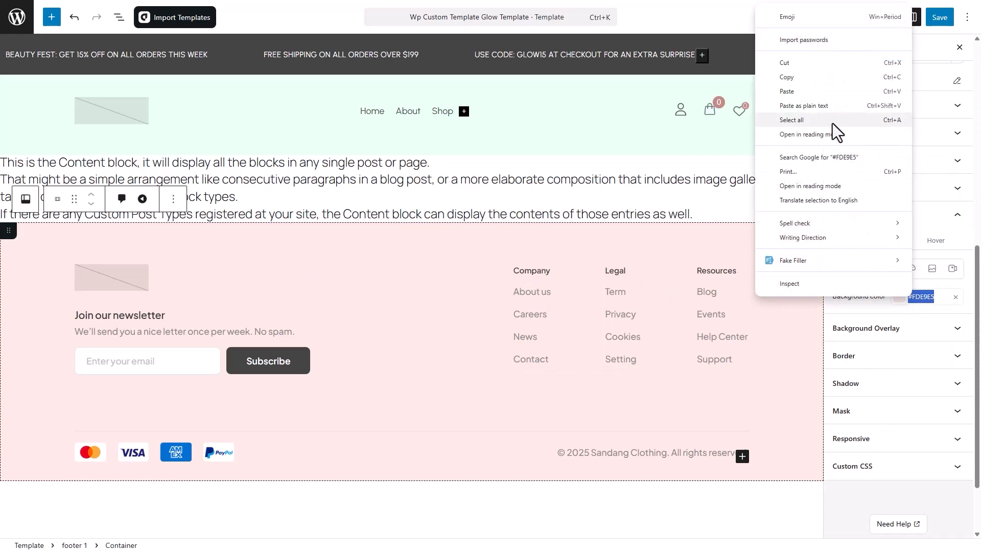
{"action": "left_click", "coordinate": [807, 92]}
{"action": "key", "text": "ctrl+s"}
Inspect the footer's link columns and the header's inner and navigation containers
{"action": "left_click", "coordinate": [527, 284]}
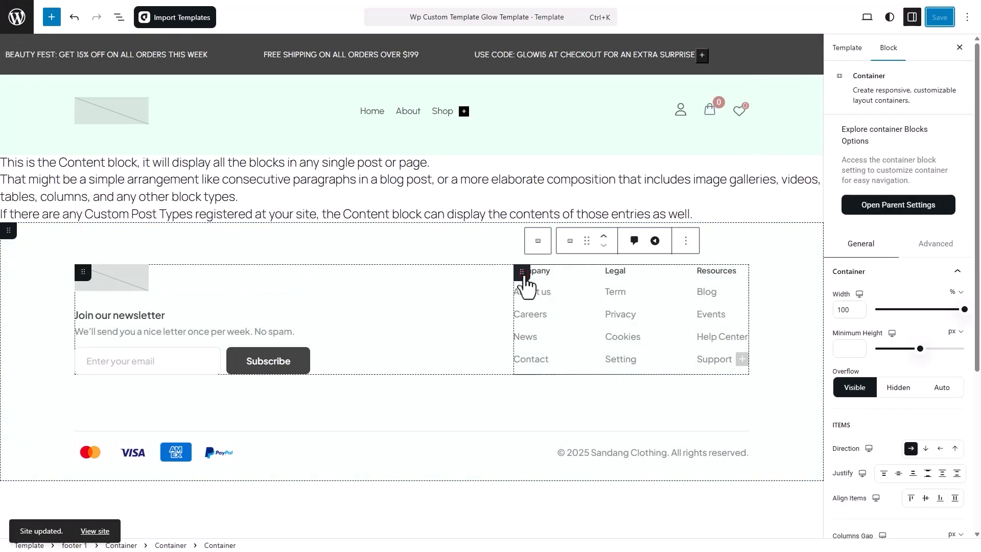
{"action": "left_click", "coordinate": [740, 279]}
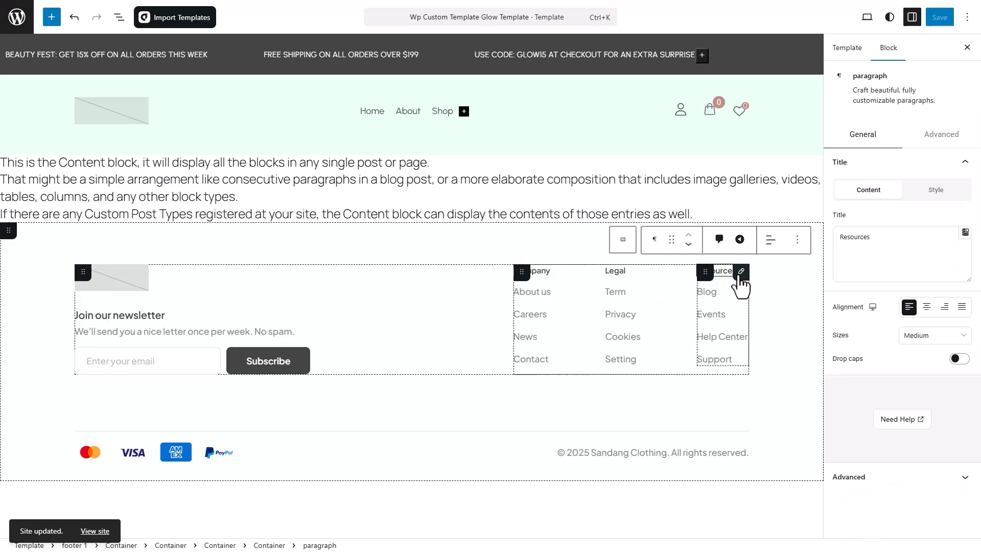
{"action": "left_click", "coordinate": [589, 117]}
{"action": "left_click", "coordinate": [536, 119]}
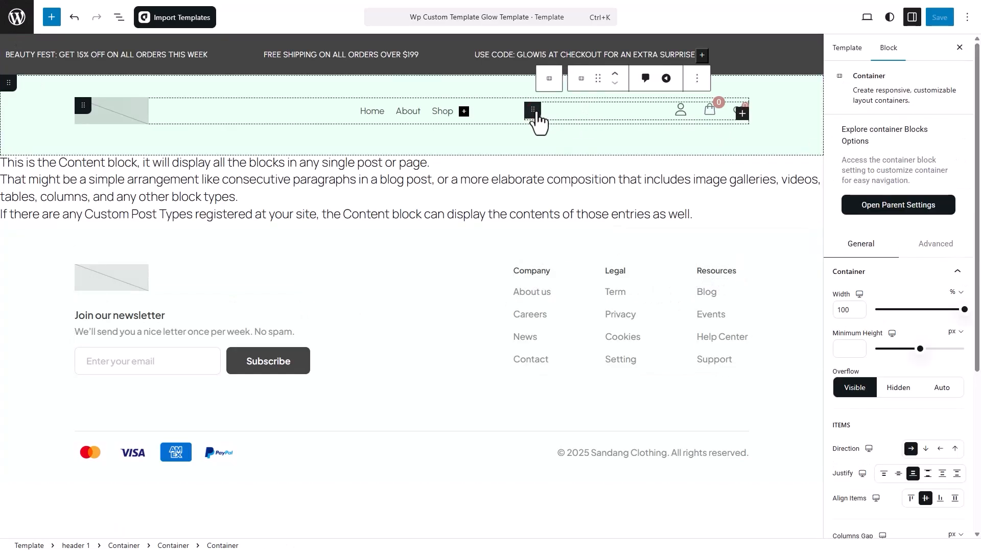
{"action": "left_click", "coordinate": [308, 109]}
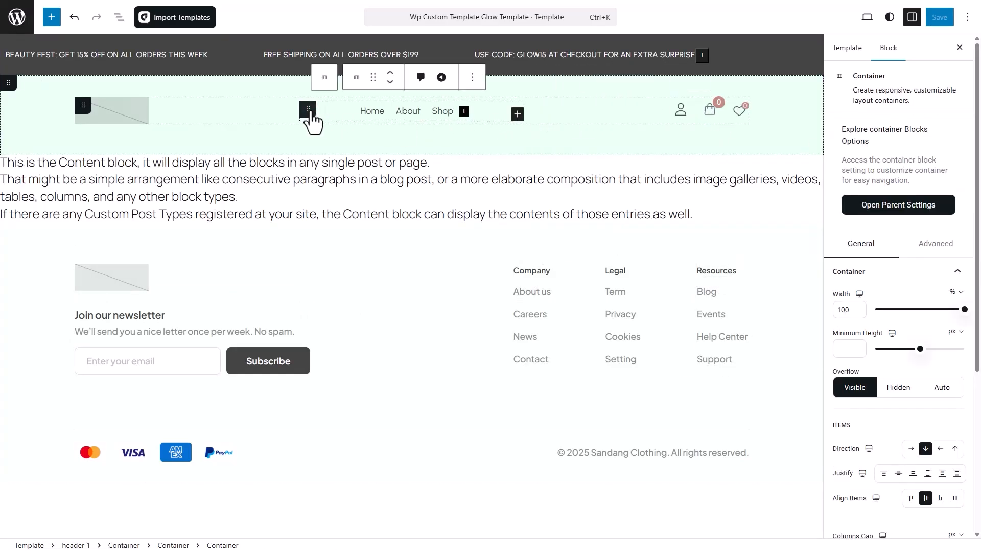
Exit the site editor and confirm returning to the admin Dashboard
{"action": "left_click", "coordinate": [18, 15]}
{"action": "left_click", "coordinate": [20, 14]}
{"action": "key", "text": "Return"}
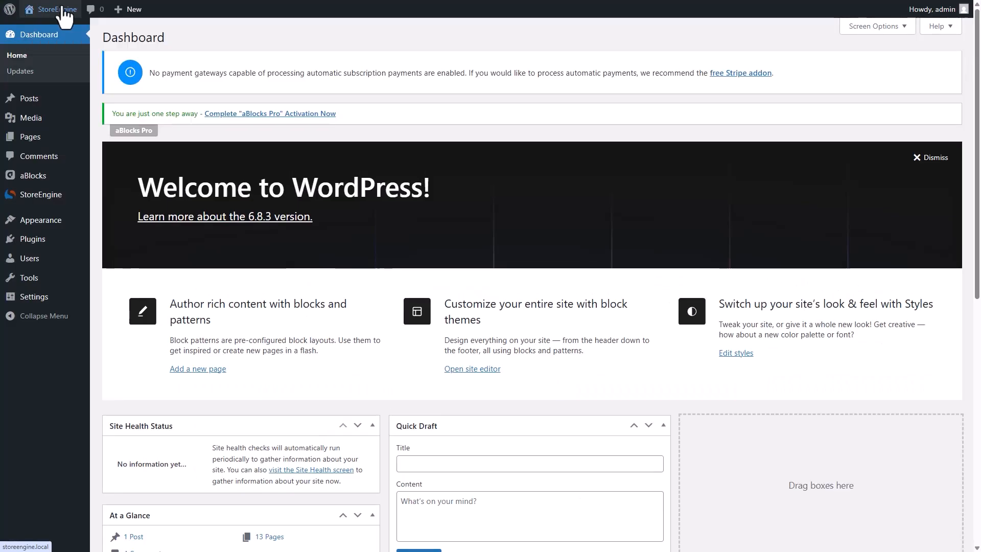
Add Aura Mist ($14.00) to the cart from the storefront, then check it in the cart drawer
{"action": "left_click", "coordinate": [23, 11]}
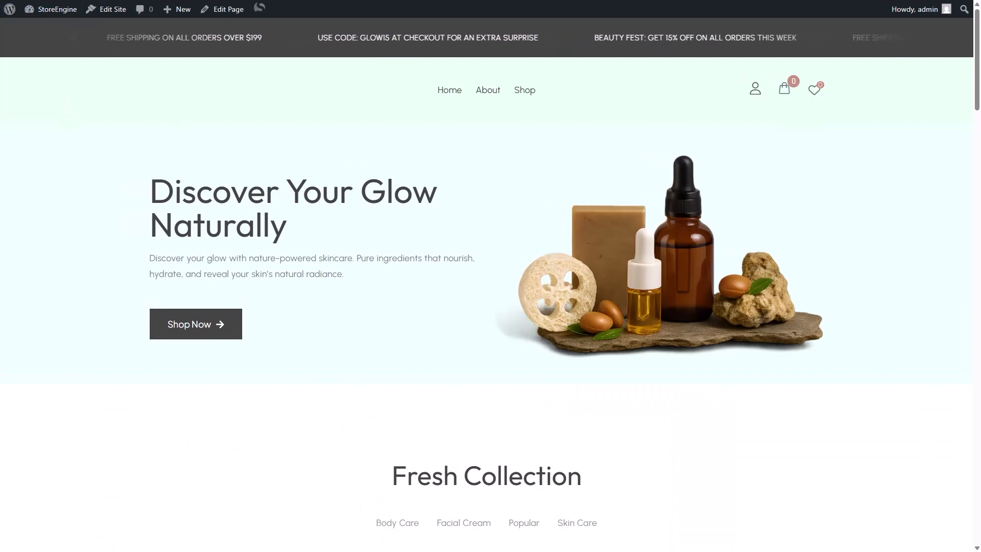
{"action": "scroll", "coordinate": [63, 88], "scroll_direction": "down", "scroll_amount": 10}
{"action": "scroll", "coordinate": [491, 286], "scroll_direction": "down", "scroll_amount": 20}
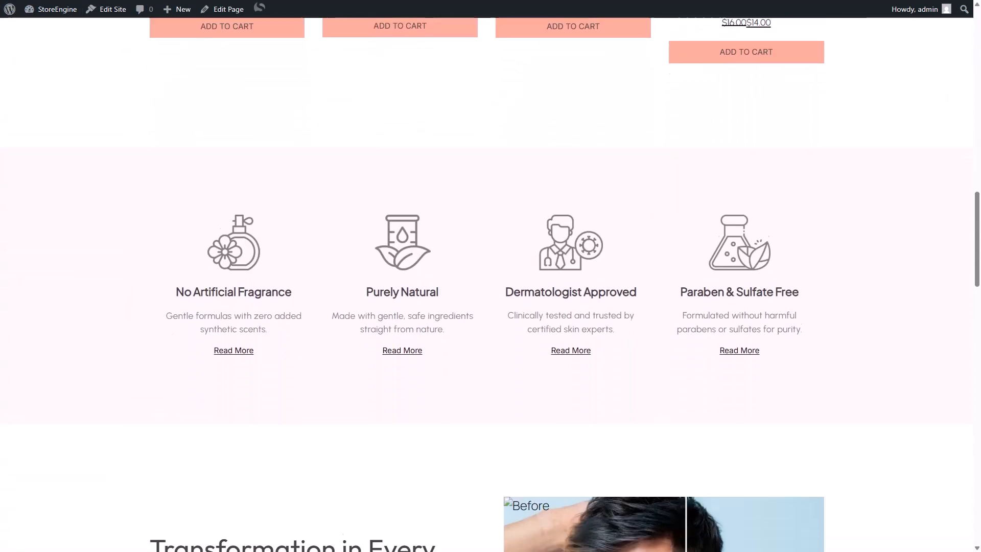
{"action": "scroll", "coordinate": [490, 286], "scroll_direction": "down", "scroll_amount": 15}
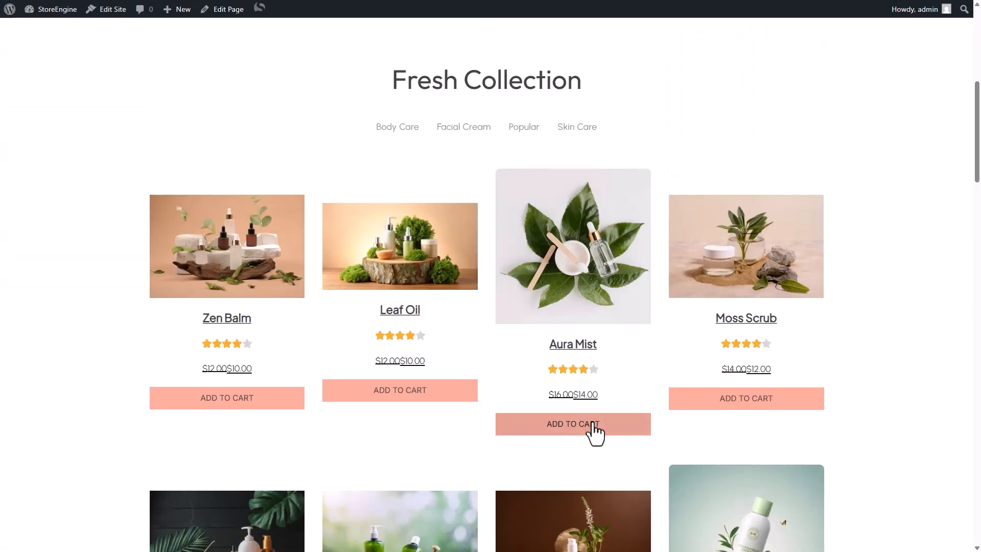
{"action": "left_click", "coordinate": [573, 424]}
{"action": "scroll", "coordinate": [595, 434], "scroll_direction": "down", "scroll_amount": 8}
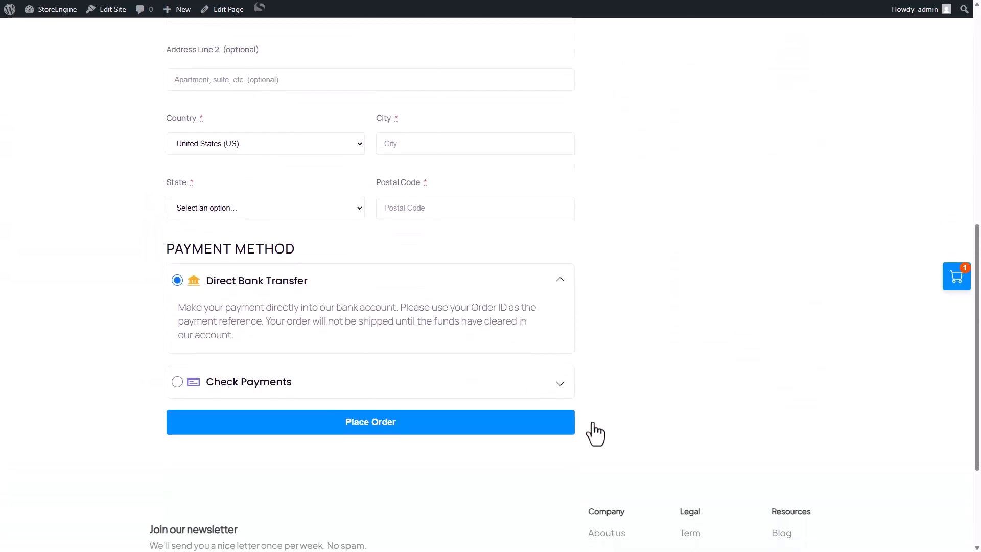
{"action": "scroll", "coordinate": [595, 435], "scroll_direction": "up", "scroll_amount": 8}
{"action": "left_click", "coordinate": [952, 279]}
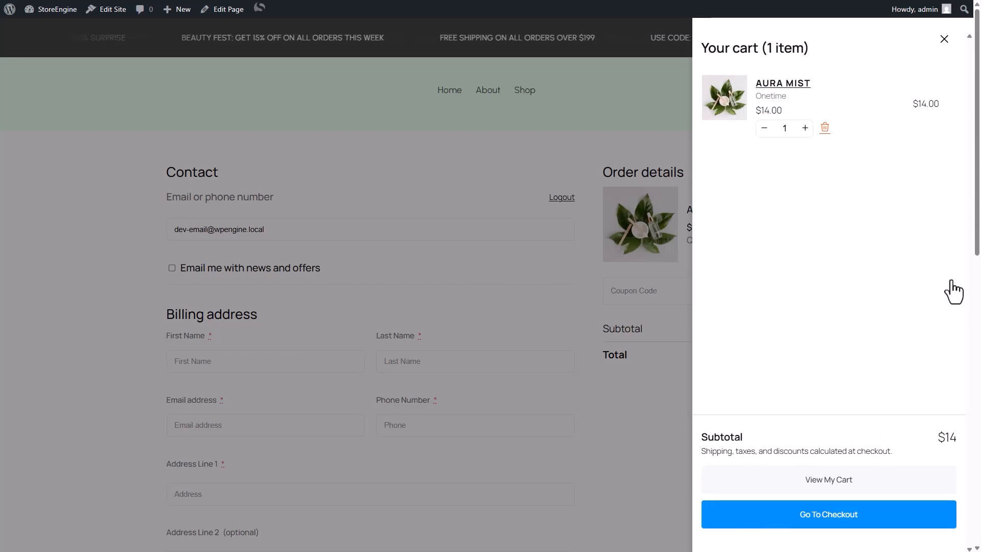
{"action": "left_click", "coordinate": [945, 39]}
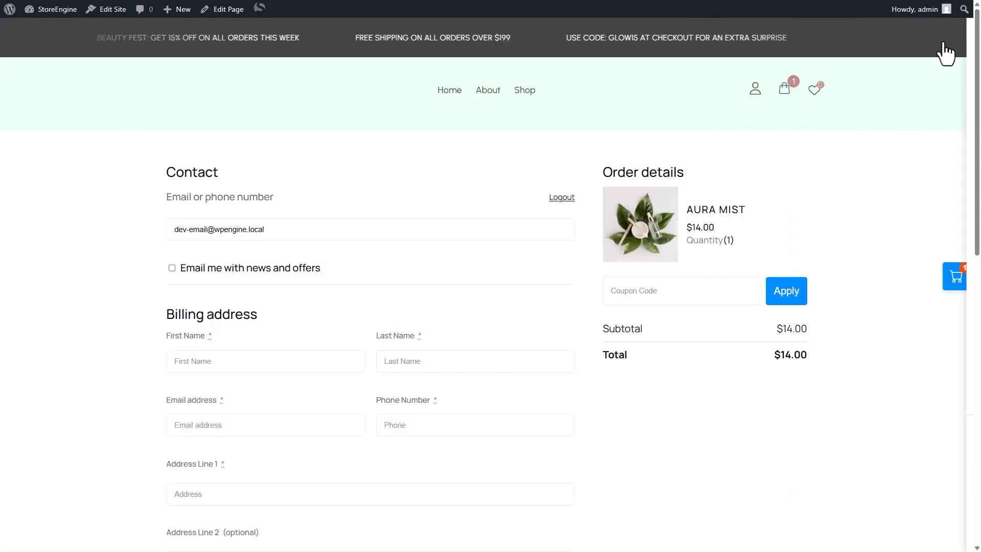